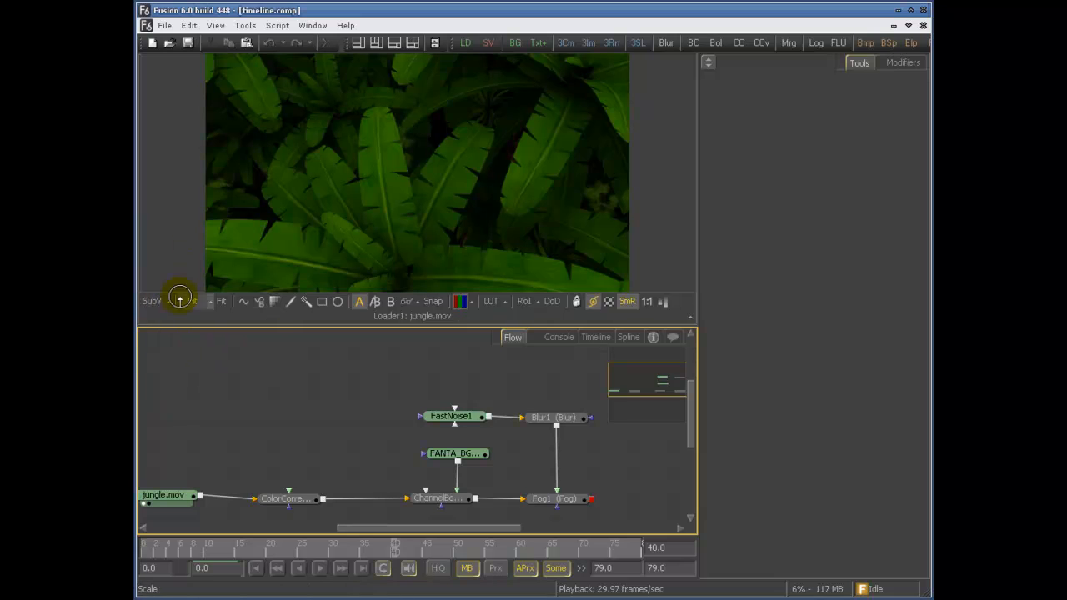
# - Turn on the viewer's SubView and set its type to 2D Viewer
pyautogui.click(153, 301)
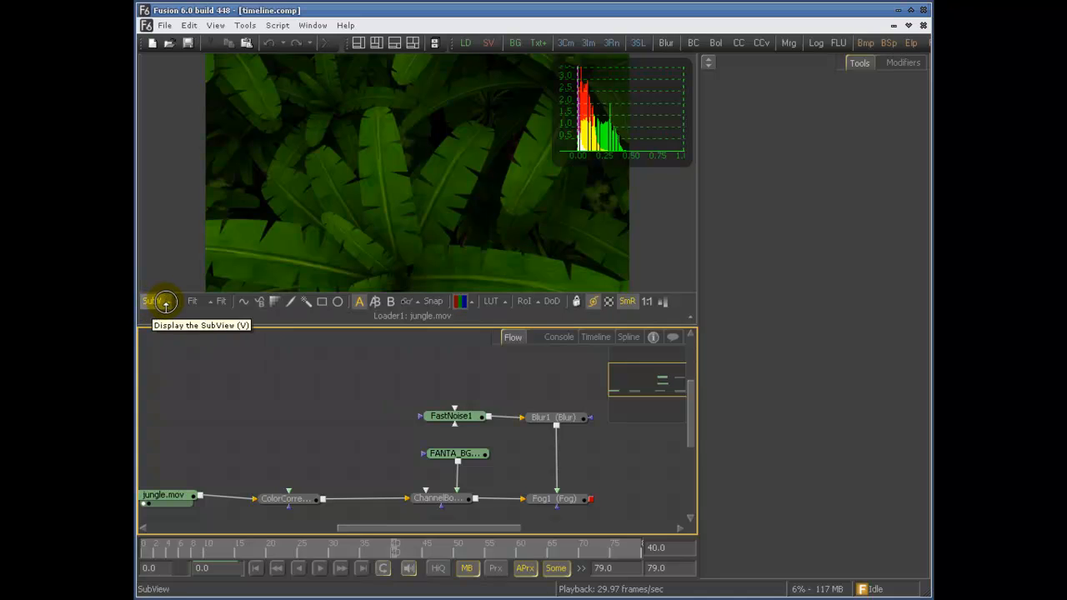
pyautogui.click(167, 306)
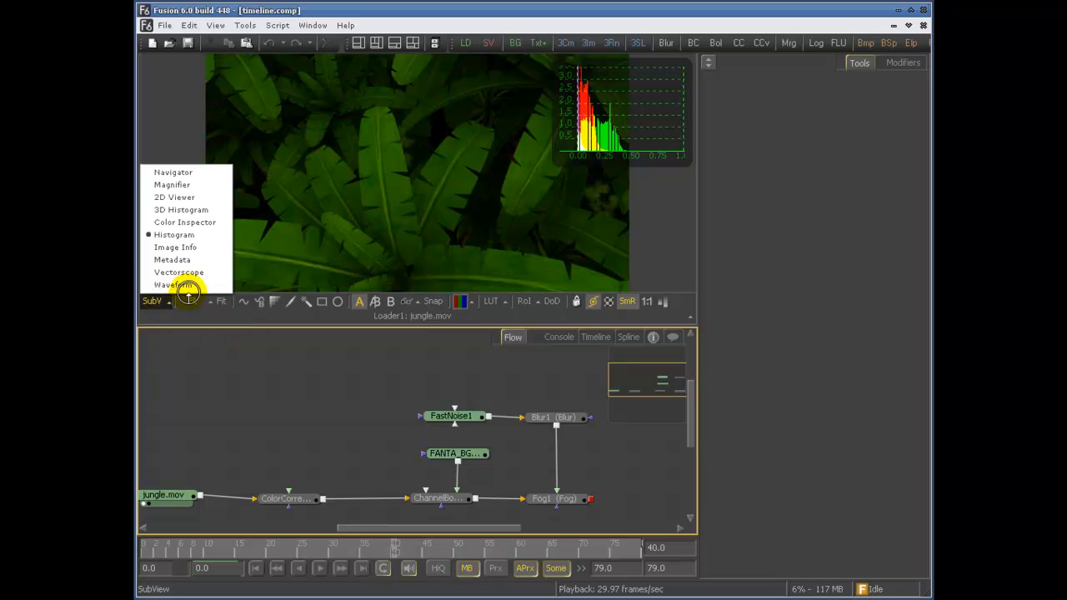
pyautogui.click(208, 185)
pyautogui.moveTo(477, 216); pyautogui.dragTo(393, 203, button='middle')
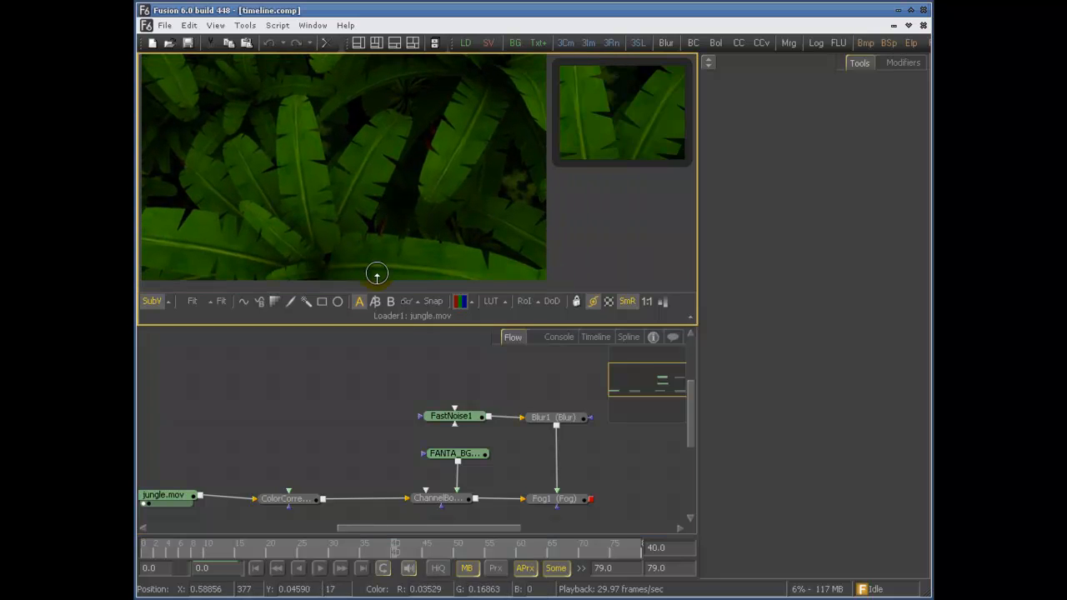
pyautogui.moveTo(281, 245); pyautogui.dragTo(306, 253, button='middle')
pyautogui.moveTo(318, 178); pyautogui.dragTo(353, 187, button='middle')
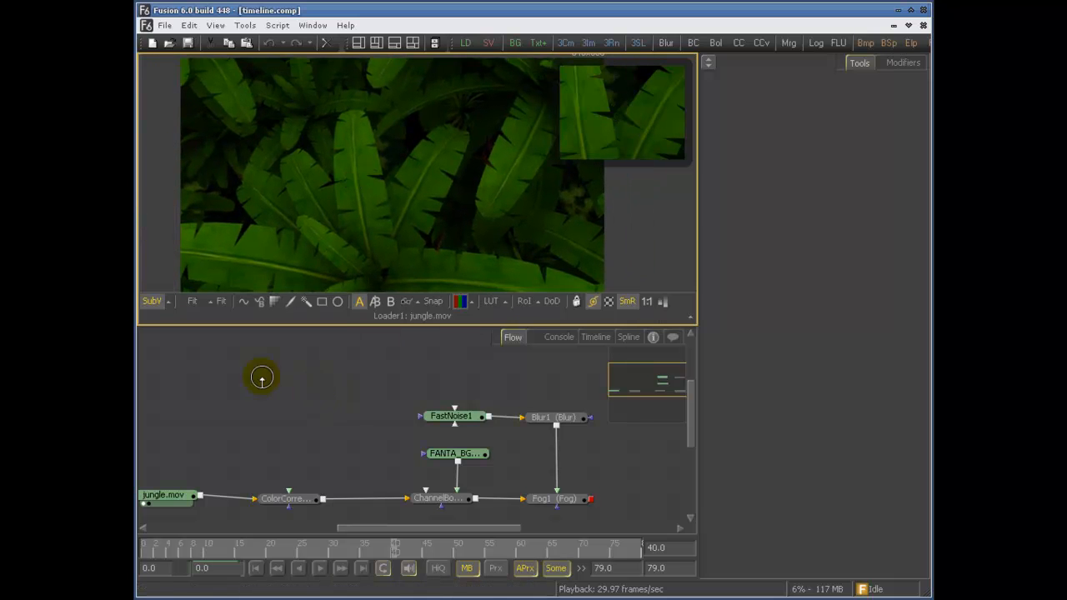
# - Display the ColorCorrector1 node in the SubView, keeping jungle.mov in the main viewer
pyautogui.moveTo(315, 391); pyautogui.dragTo(339, 359, button='middle')
pyautogui.moveTo(370, 429); pyautogui.dragTo(330, 383, button='middle')
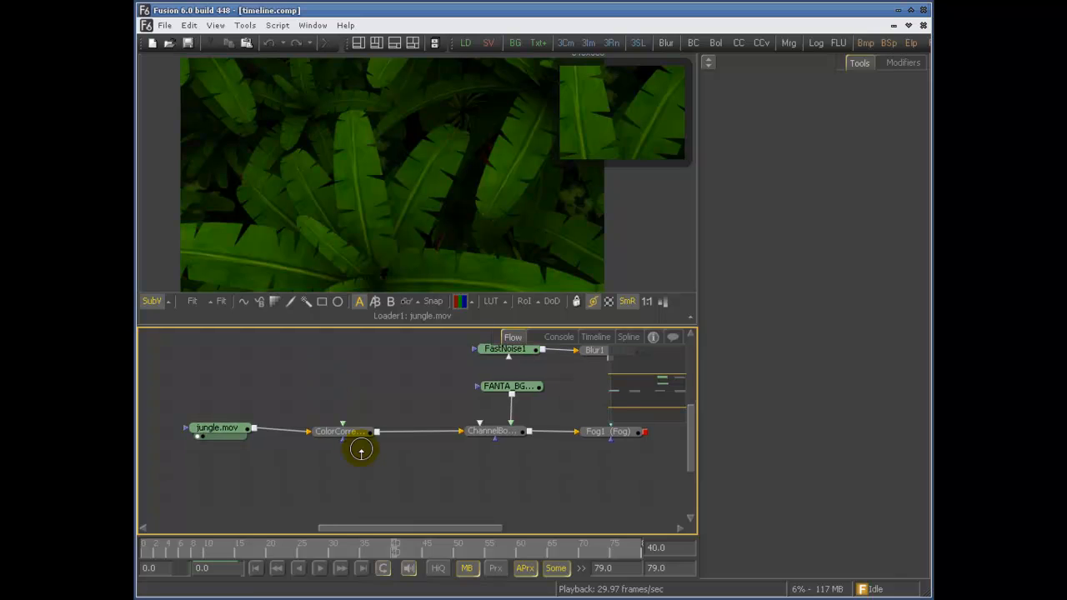
pyautogui.click(351, 430)
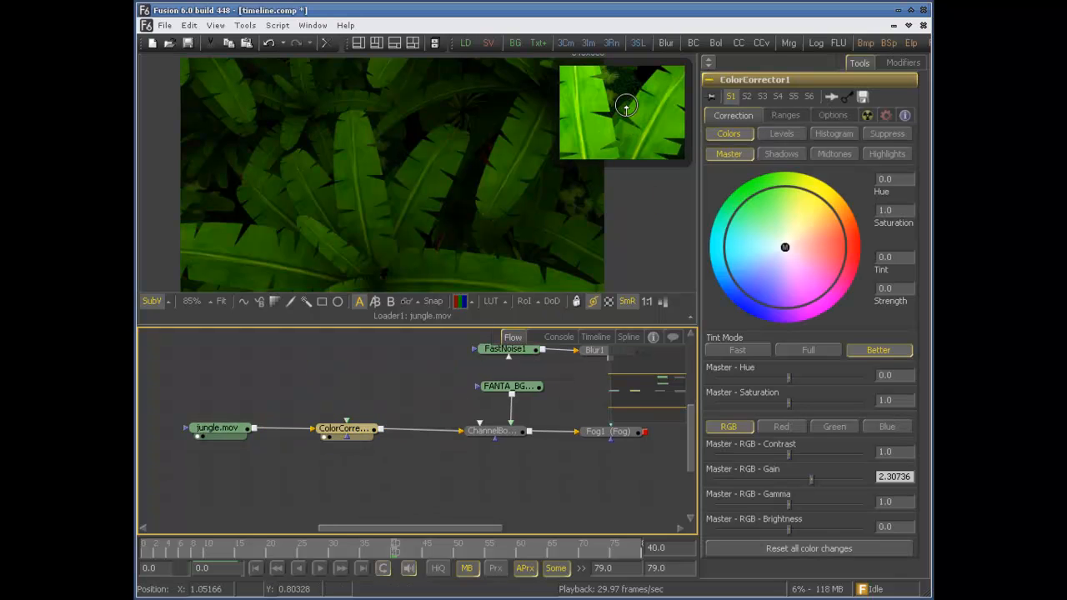
# - Examine the color-corrected image inside the SubView, both close up and as a whole frame at 25%
pyautogui.keyDown('ctrl'); pyautogui.scroll(2, 625, 110); pyautogui.keyUp('ctrl')
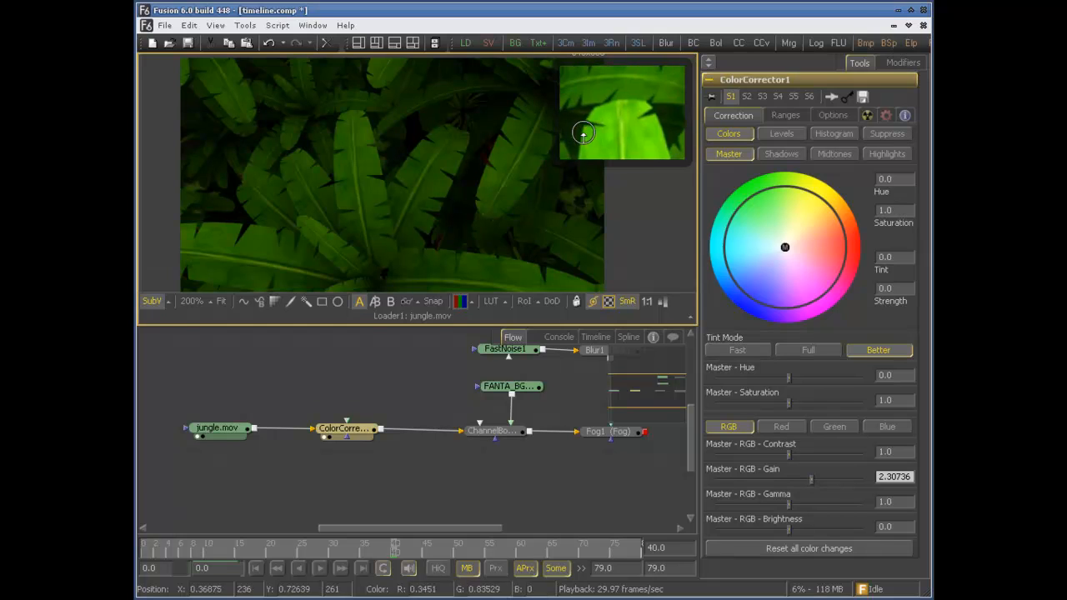
pyautogui.scroll(5, 622, 93)
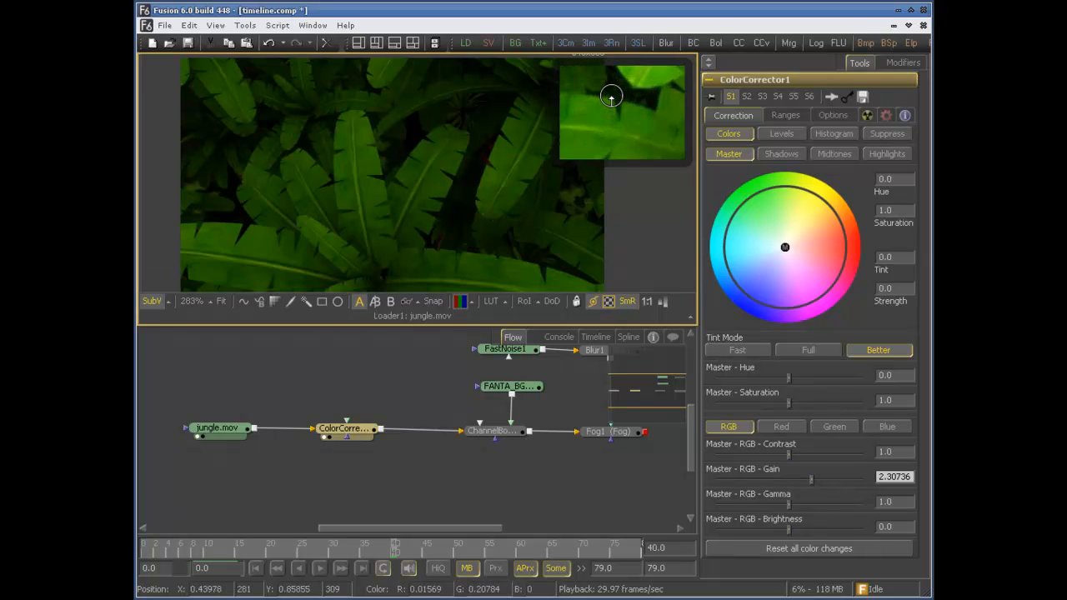
pyautogui.scroll(-6, 611, 97)
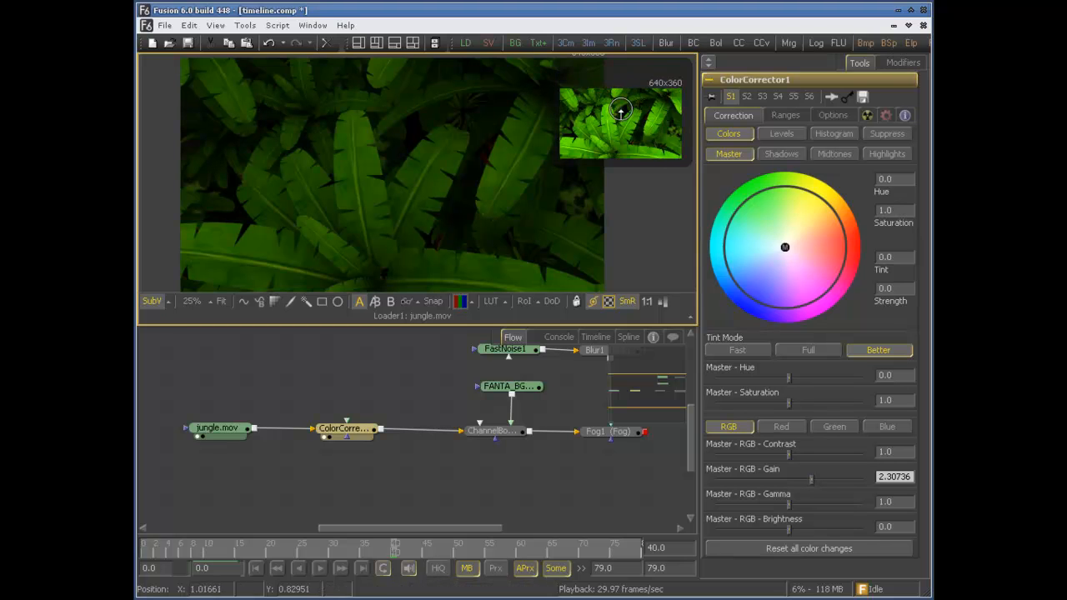
pyautogui.scroll(-1, 639, 116)
pyautogui.scroll(1, 639, 116)
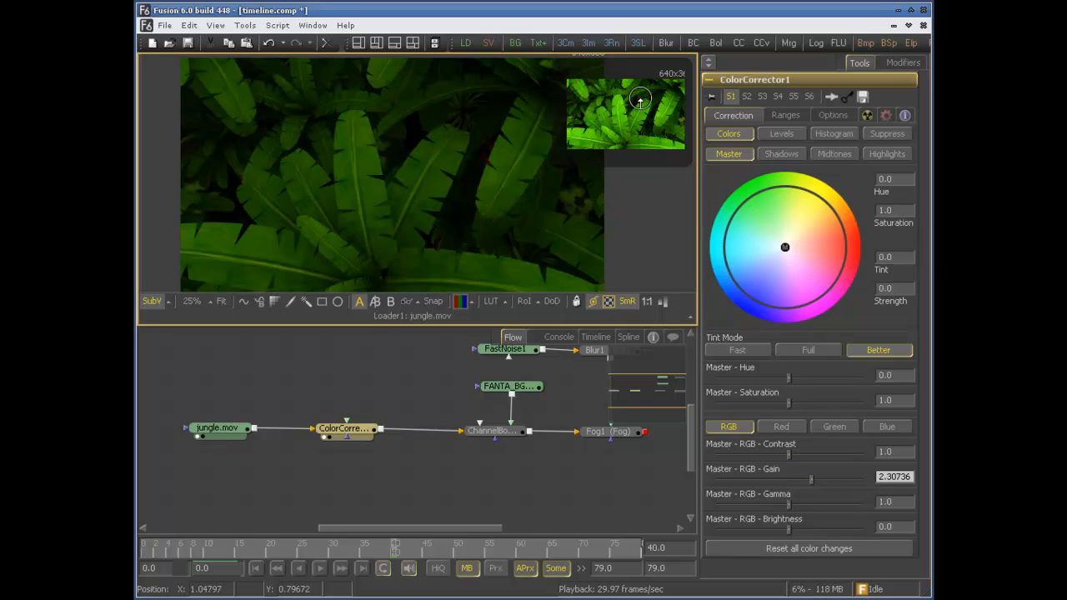
pyautogui.click(152, 301)
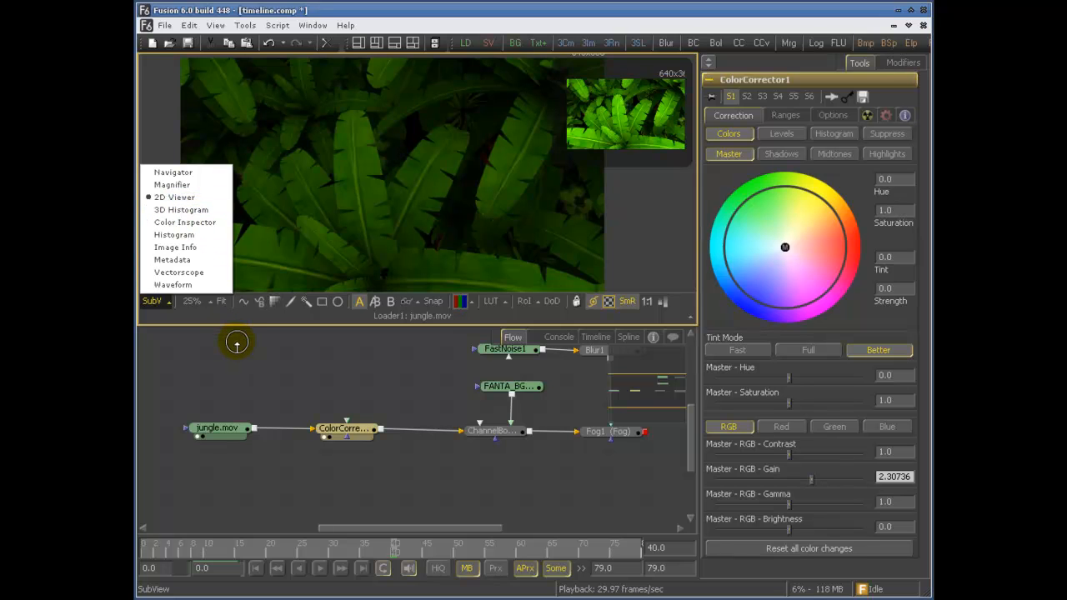
pyautogui.click(237, 342)
pyautogui.moveTo(275, 337); pyautogui.dragTo(299, 350, button='middle')
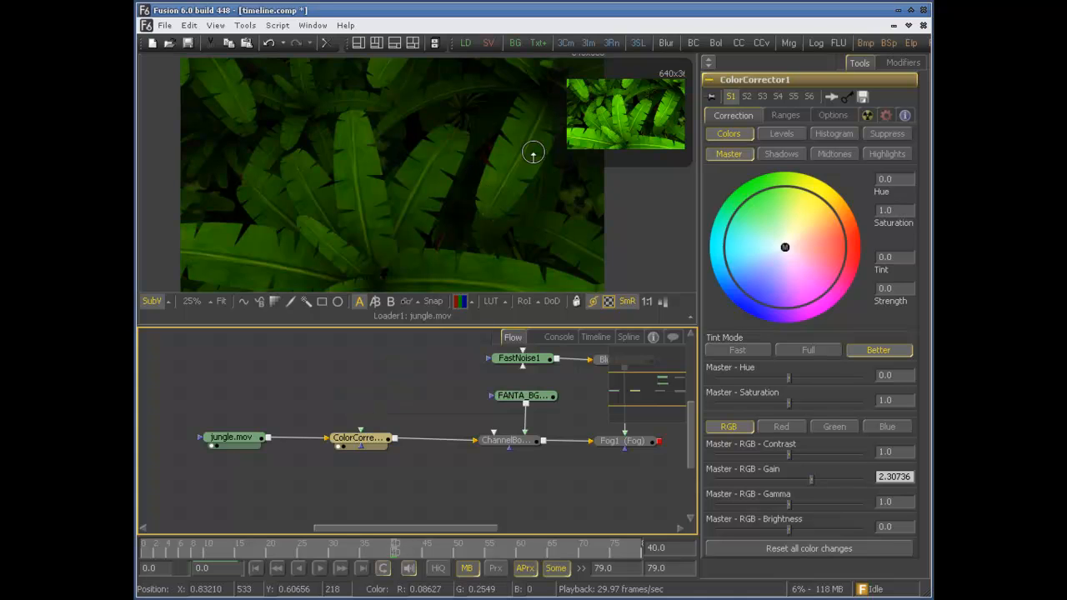
# - Add an ImagePlane3D node fed by jungle.mov and view it in perspective in the main viewer
pyautogui.moveTo(590, 46); pyautogui.dragTo(340, 362)
pyautogui.moveTo(273, 437); pyautogui.dragTo(379, 171)
pyautogui.keyDown('alt'); pyautogui.moveTo(364, 235); pyautogui.dragTo(457, 186, button='middle'); pyautogui.keyUp('alt')
pyautogui.scroll(3, 418, 185)
pyautogui.scroll(-5, 419, 185)
pyautogui.scroll(3, 458, 167)
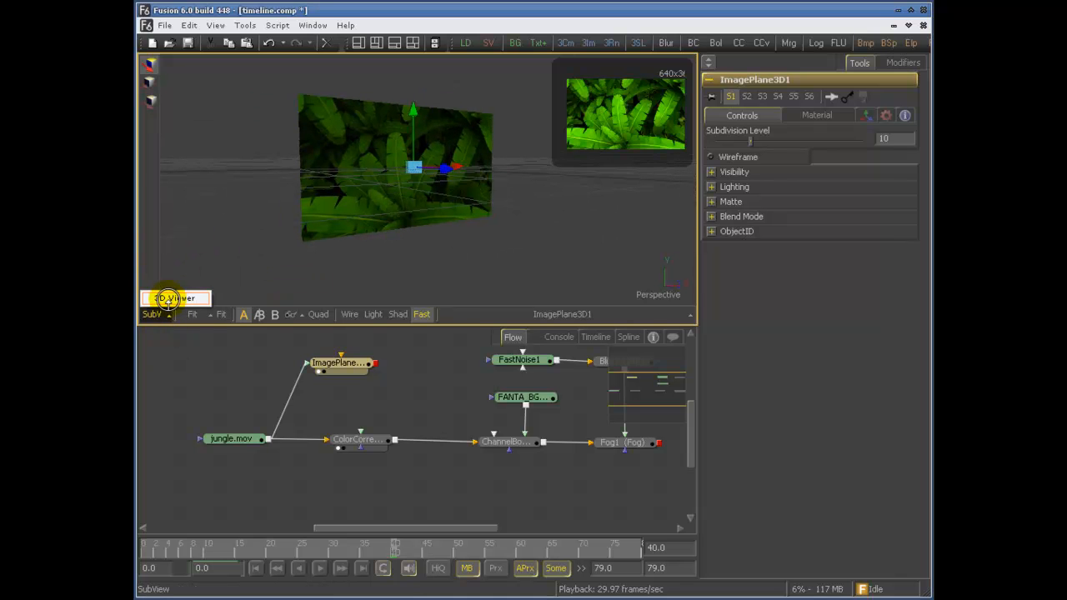
# - Set the SubView to 3D Viewer and frame the image plane in it from its own angle
pyautogui.click(170, 316)
pyautogui.click(171, 301)
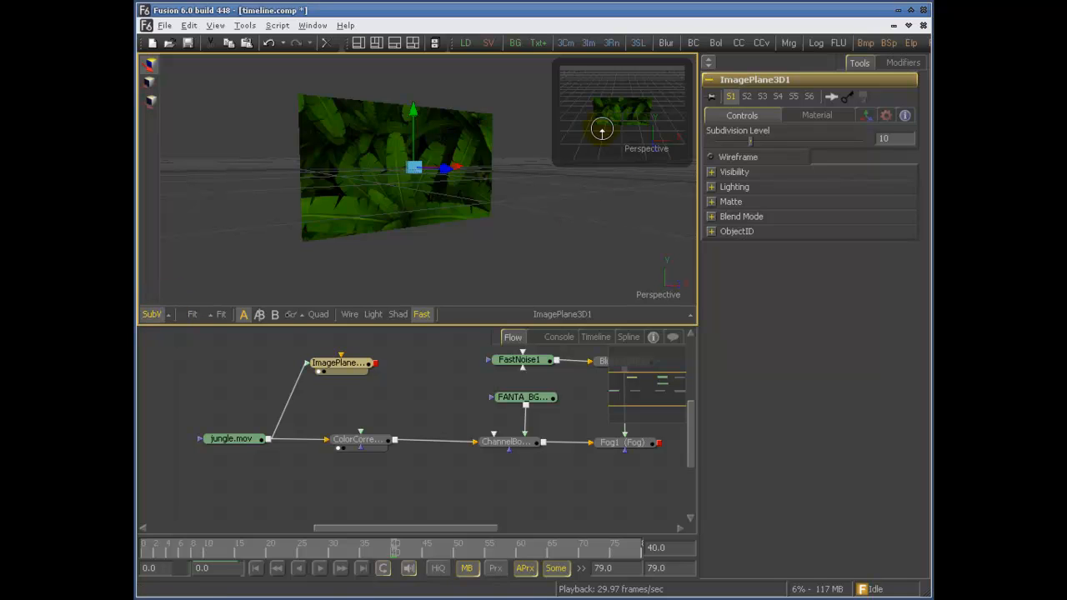
pyautogui.keyDown('alt'); pyautogui.moveTo(601, 141); pyautogui.dragTo(708, 69, button='middle'); pyautogui.keyUp('alt')
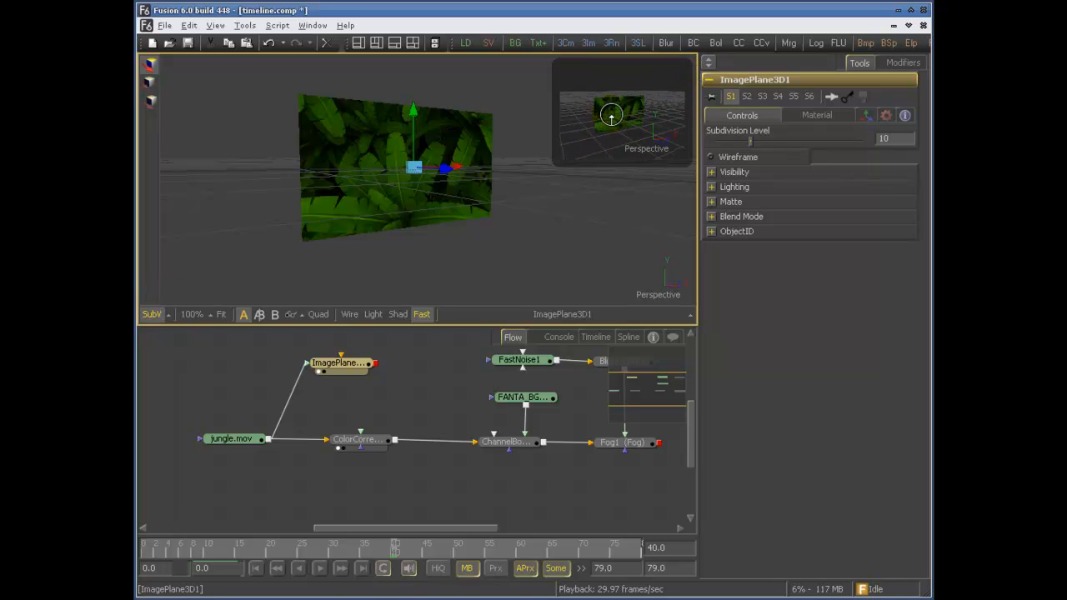
pyautogui.keyDown('ctrl'); pyautogui.scroll(3, 628, 112); pyautogui.keyUp('ctrl')
pyautogui.moveTo(634, 124)
pyautogui.keyDown('alt'); pyautogui.mouseDown(button='middle')
pyautogui.moveTo(486, 109)
pyautogui.moveTo(715, 115)
pyautogui.moveTo(679, 100)
pyautogui.moveTo(589, 112)
pyautogui.moveTo(675, 91)
pyautogui.moveTo(651, 119)
pyautogui.moveTo(627, 115)
pyautogui.mouseUp(button='middle'); pyautogui.keyUp('alt')
pyautogui.scroll(3, 417, 207)
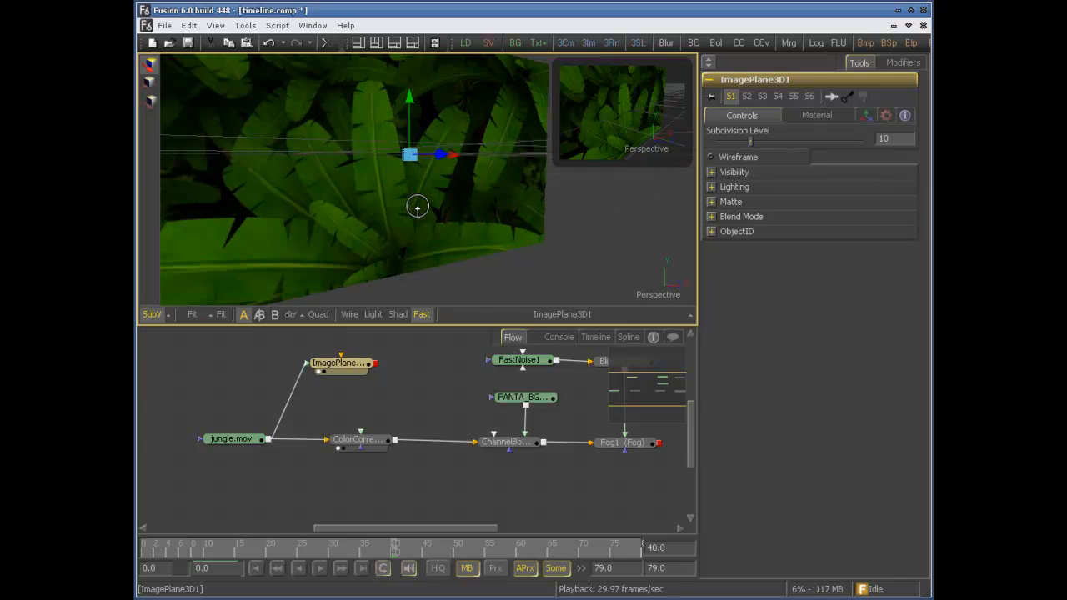
# - Delete the ImagePlane3D node and display jungle.mov in the main viewer again
pyautogui.scroll(-3, 418, 207)
pyautogui.moveTo(375, 413); pyautogui.dragTo(375, 420, button='middle')
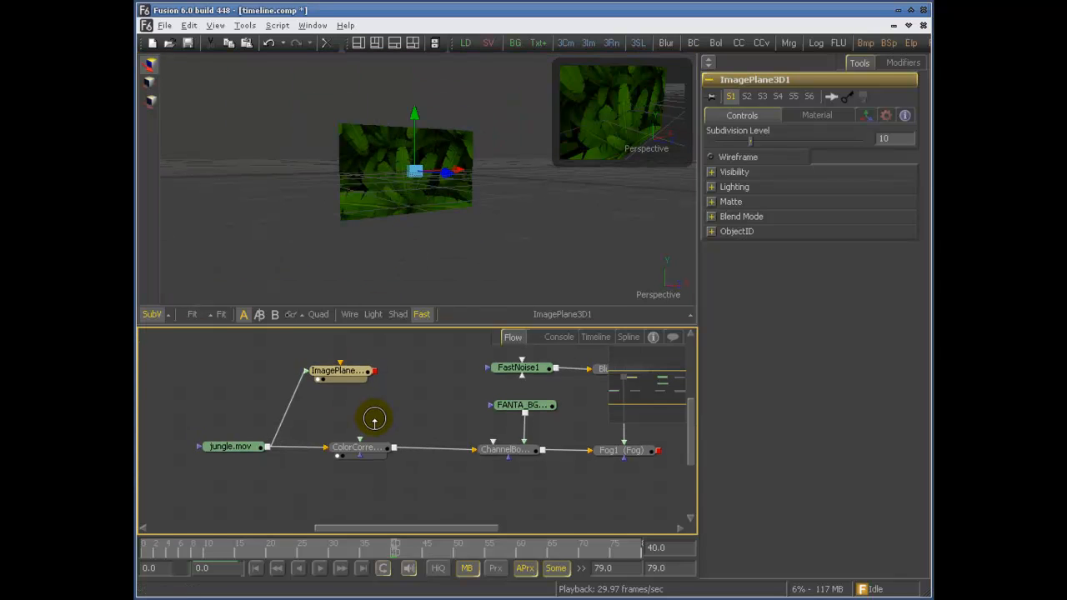
pyautogui.moveTo(411, 366); pyautogui.dragTo(322, 396)
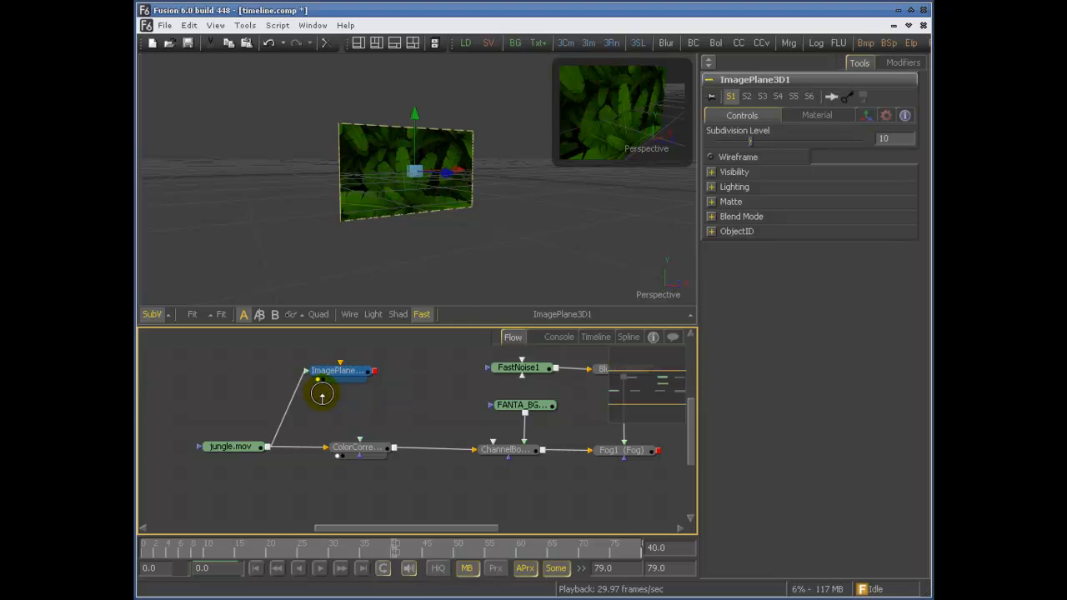
pyautogui.press('Delete')
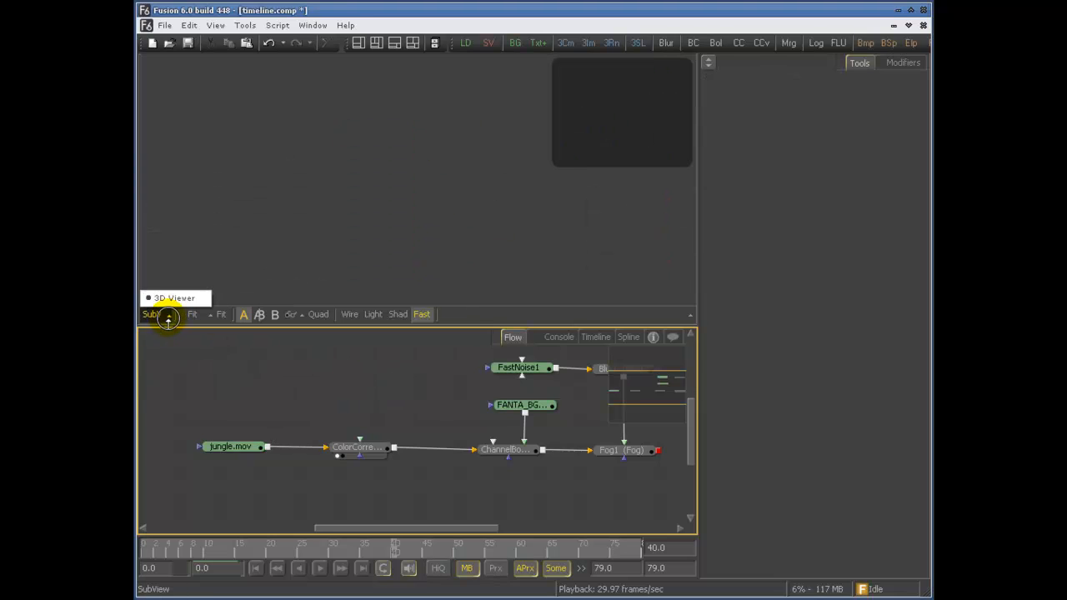
pyautogui.click(459, 199)
pyautogui.moveTo(237, 447); pyautogui.dragTo(345, 172)
# - Set the SubView type to Histogram and shift the main image clear of it
pyautogui.click(169, 302)
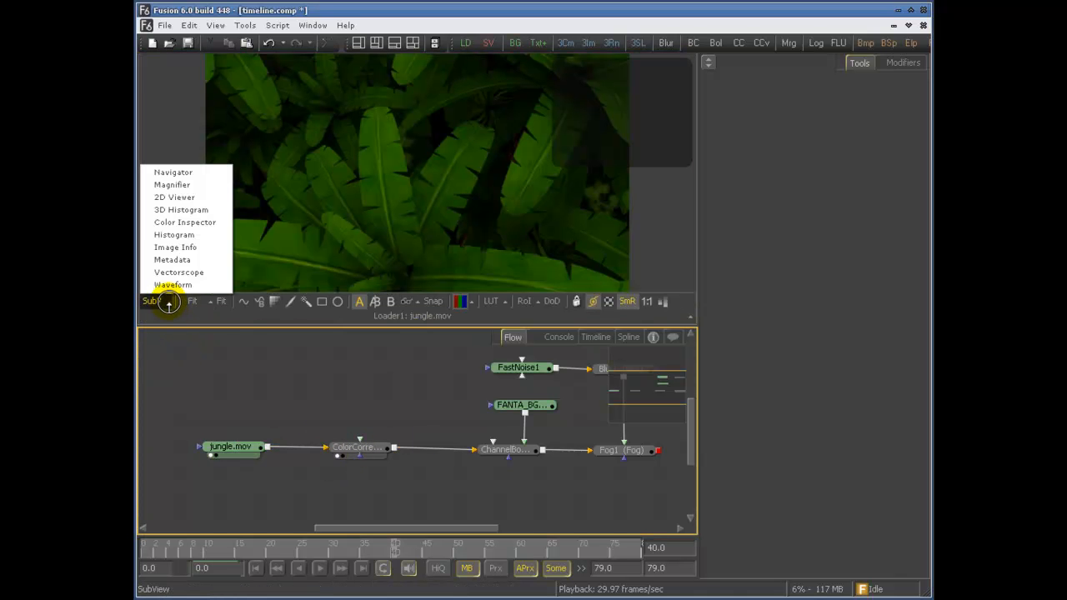
pyautogui.click(176, 235)
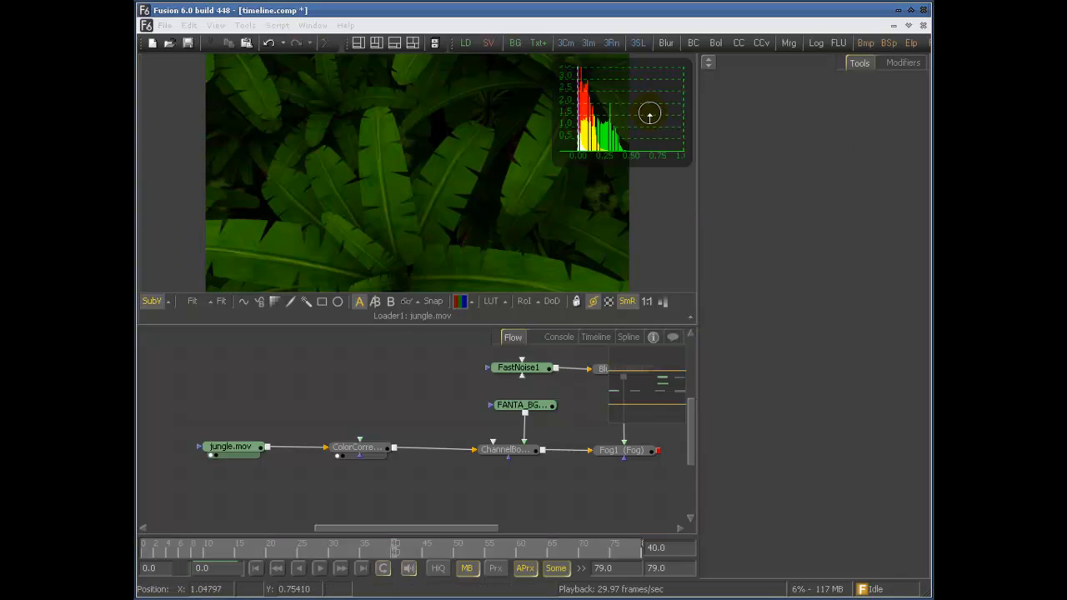
pyautogui.moveTo(576, 207); pyautogui.dragTo(484, 207, button='middle')
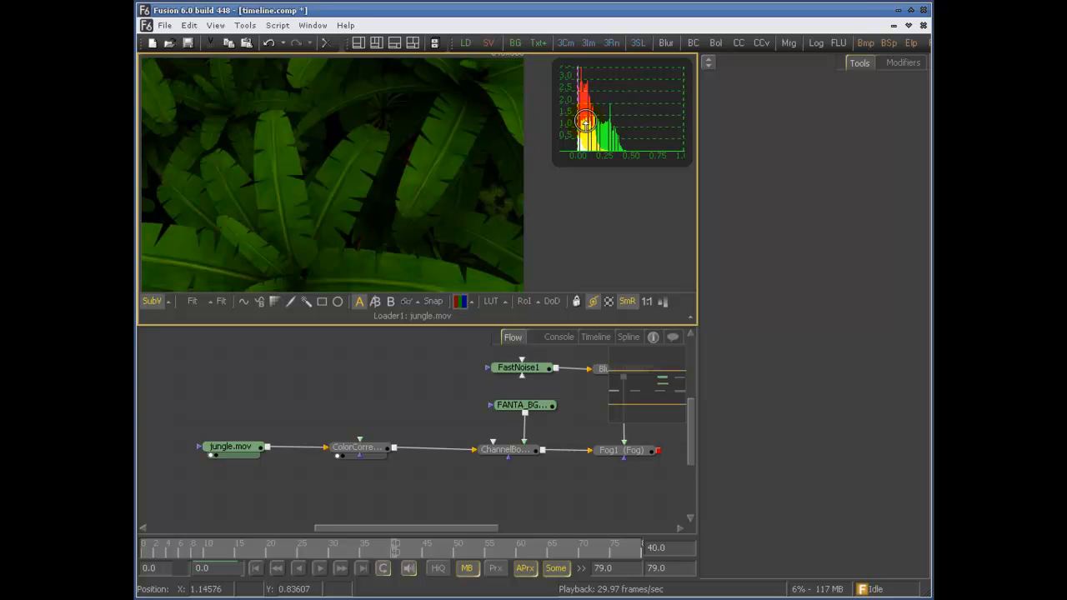
# - Hide the red and green channels in the SubView histogram
pyautogui.rightClick(589, 96)
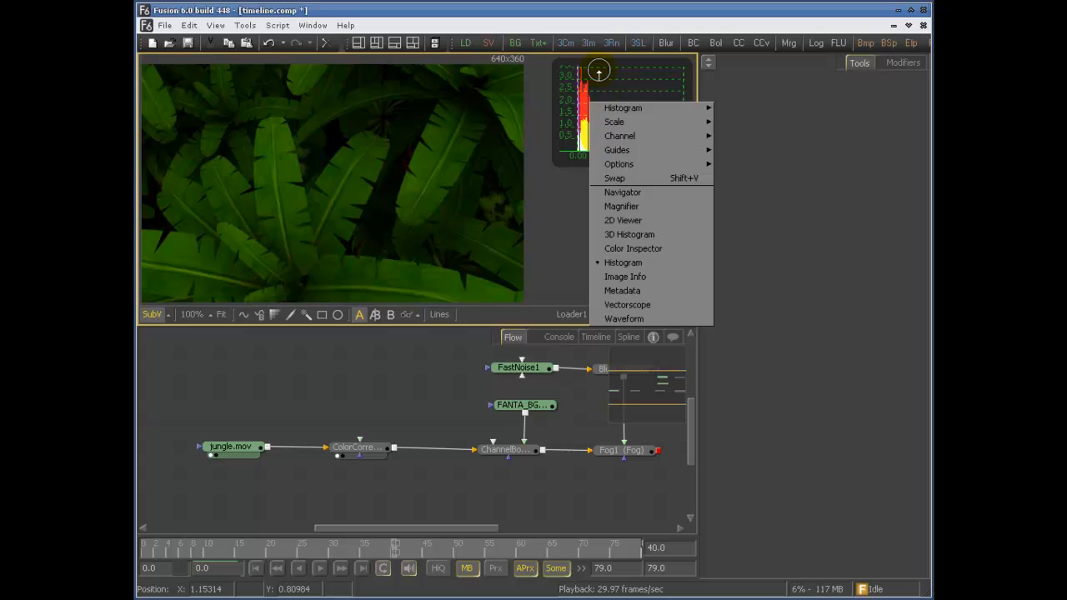
pyautogui.rightClick(598, 74)
pyautogui.moveTo(625, 73)
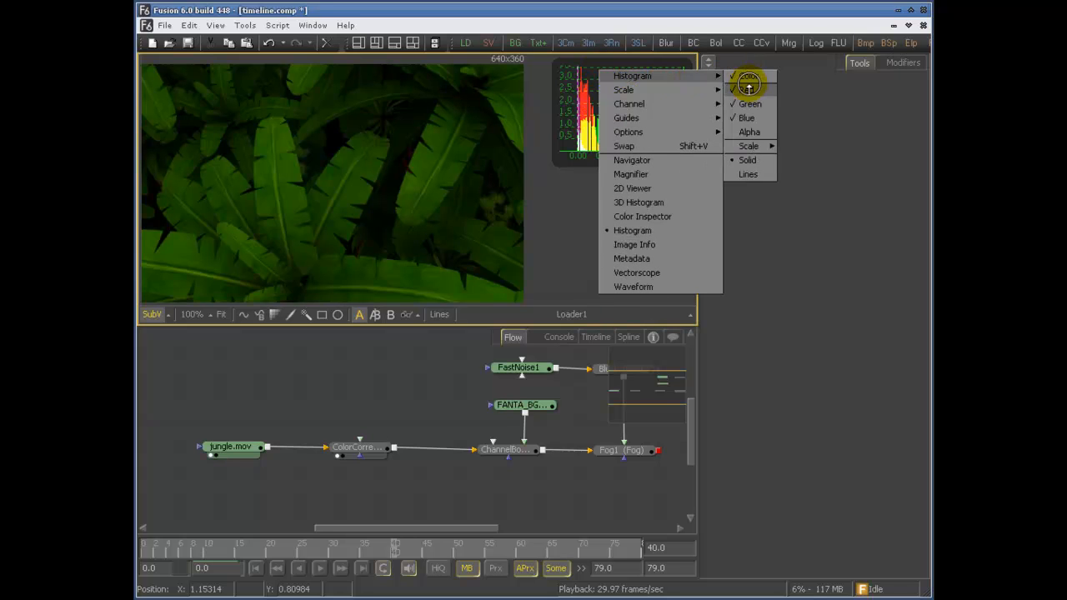
pyautogui.click(748, 89)
pyautogui.rightClick(638, 85)
pyautogui.moveTo(691, 90)
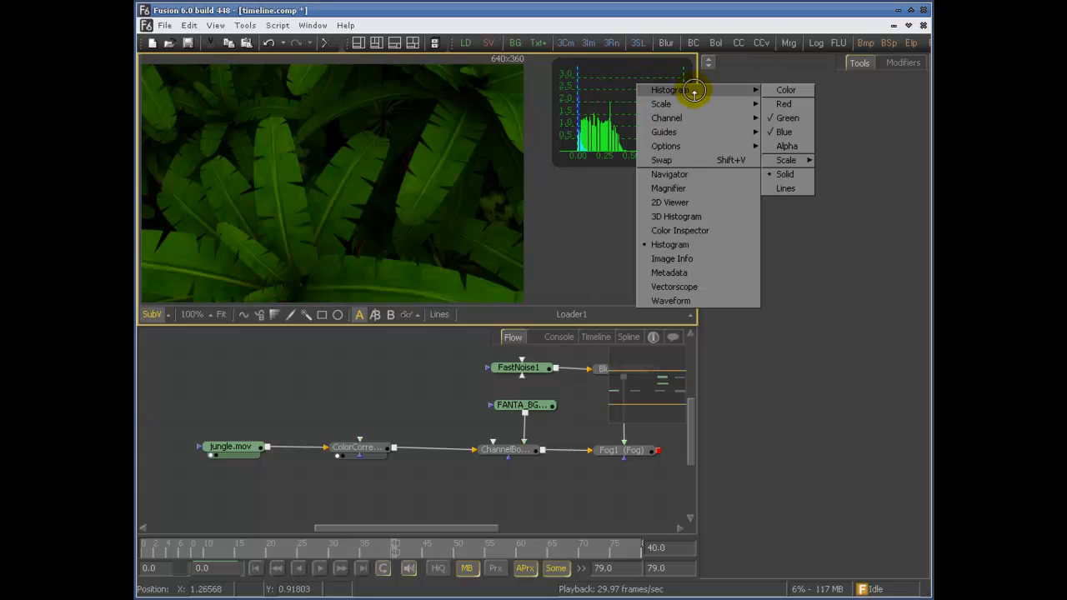
pyautogui.click(782, 116)
# - Show all color channels in the SubView histogram again
pyautogui.rightClick(610, 78)
pyautogui.moveTo(726, 83)
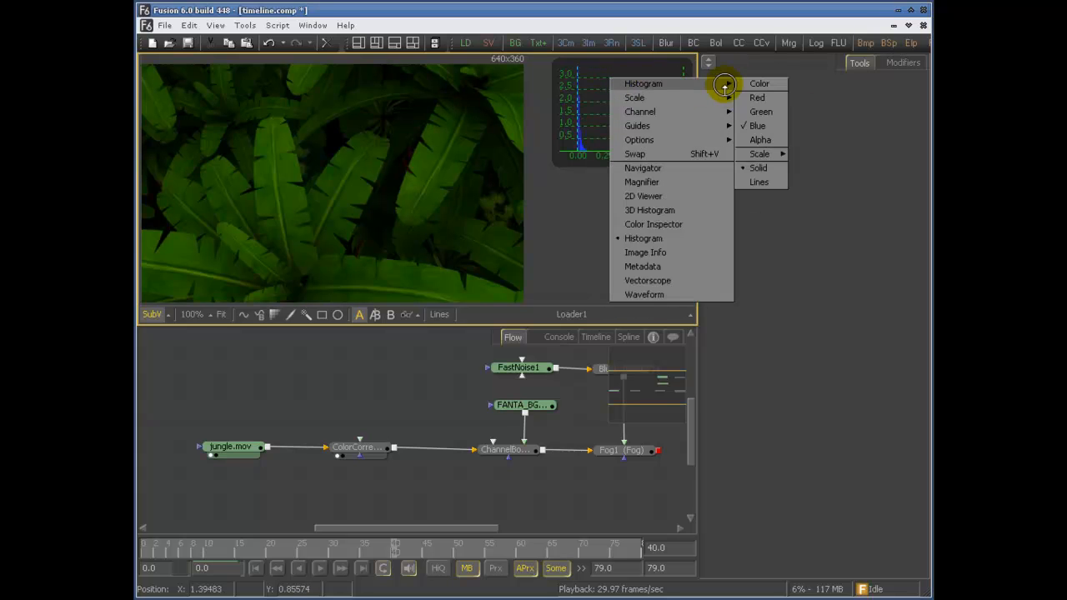
pyautogui.rightClick(596, 74)
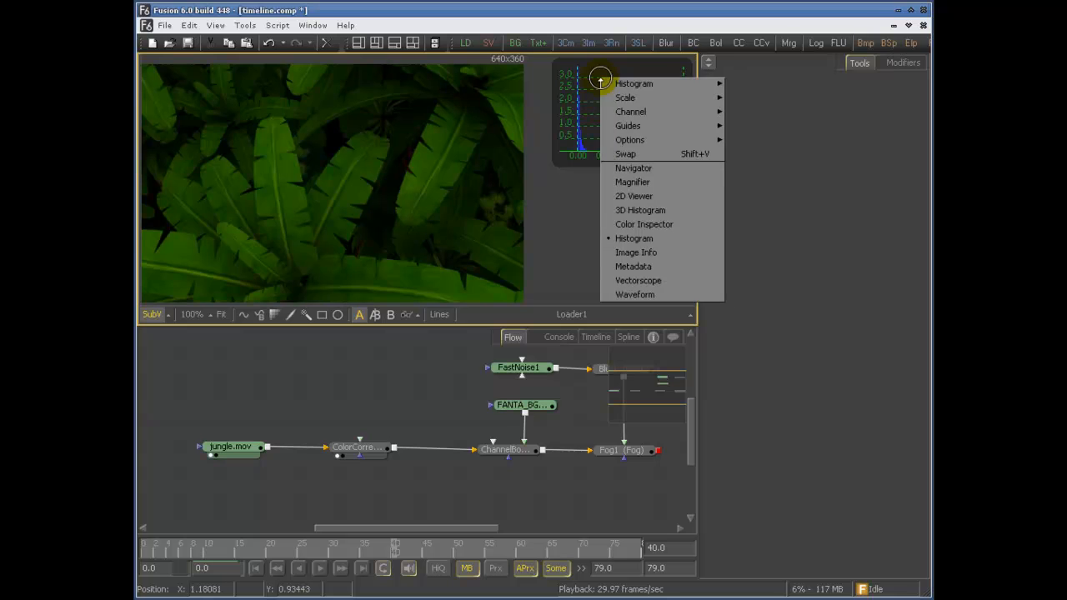
pyautogui.click(739, 80)
# - Switch the SubView histogram's drawing style to Lines and return it to Solid
pyautogui.rightClick(605, 84)
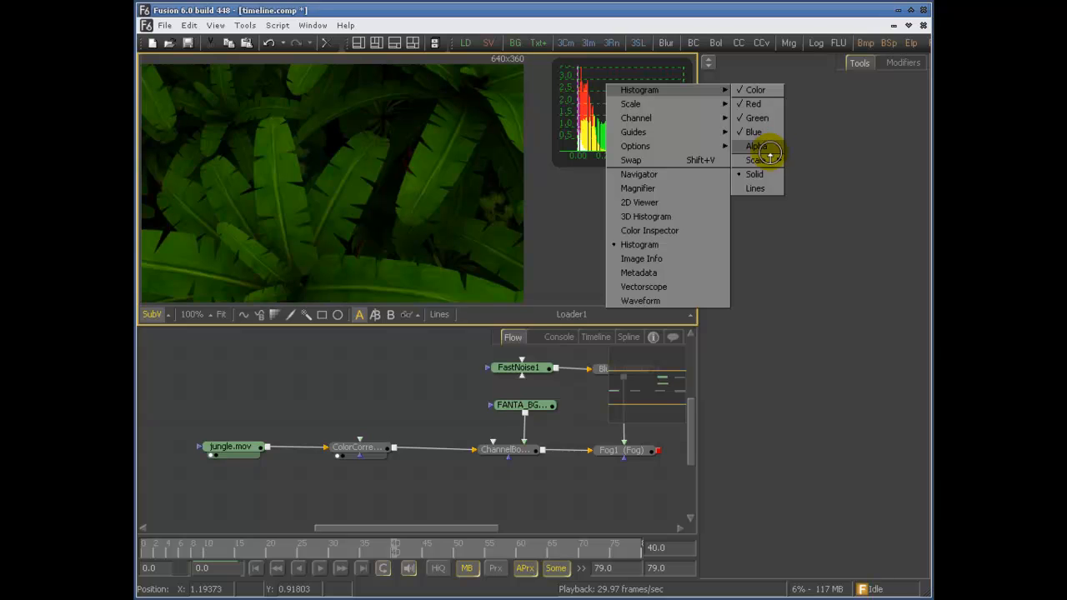
pyautogui.moveTo(764, 160)
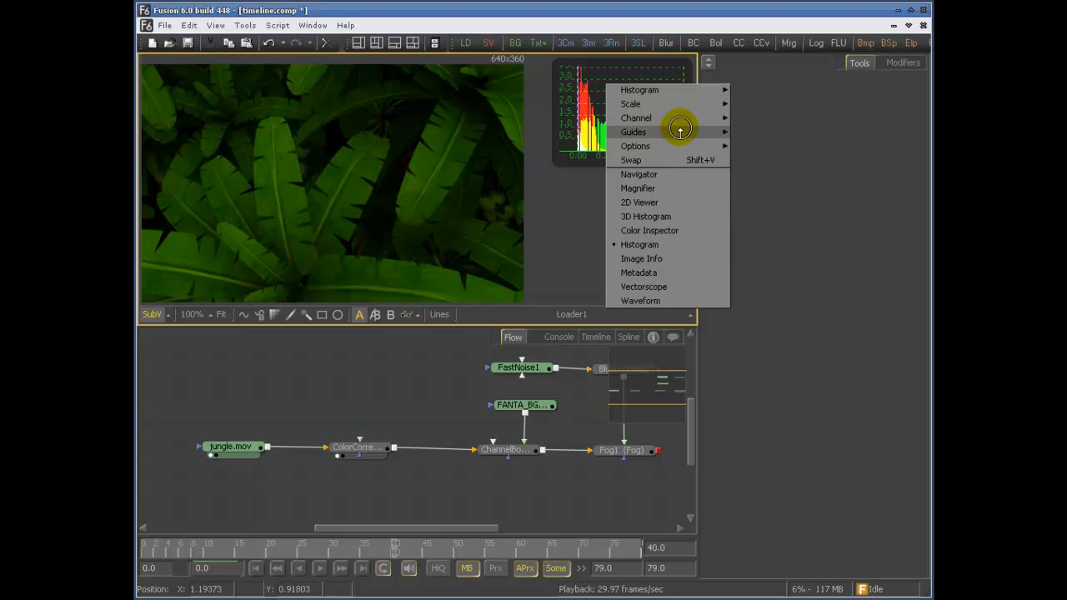
pyautogui.moveTo(692, 136)
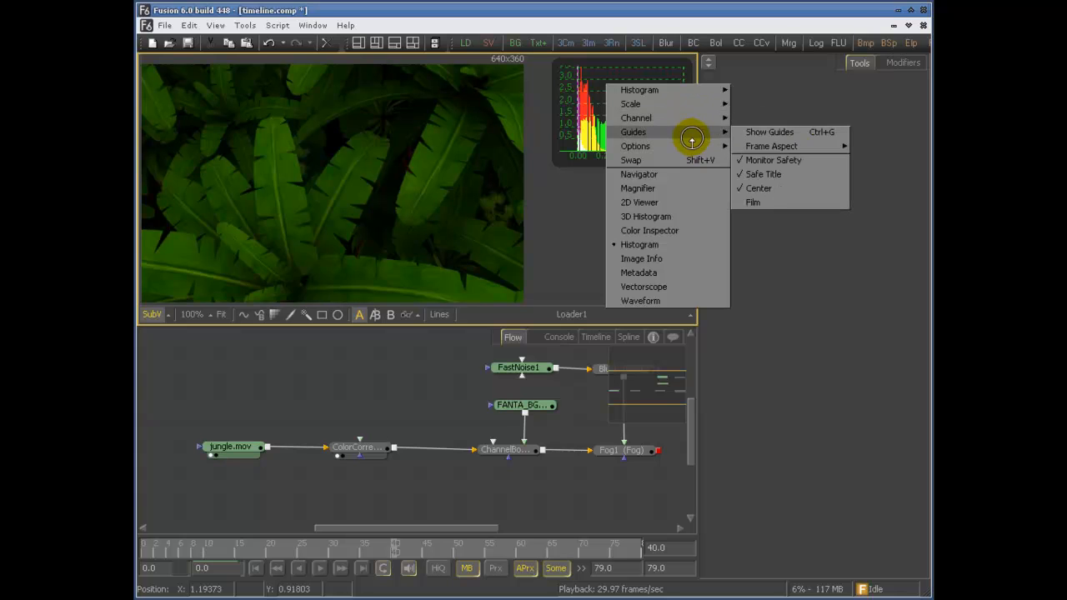
pyautogui.click(762, 188)
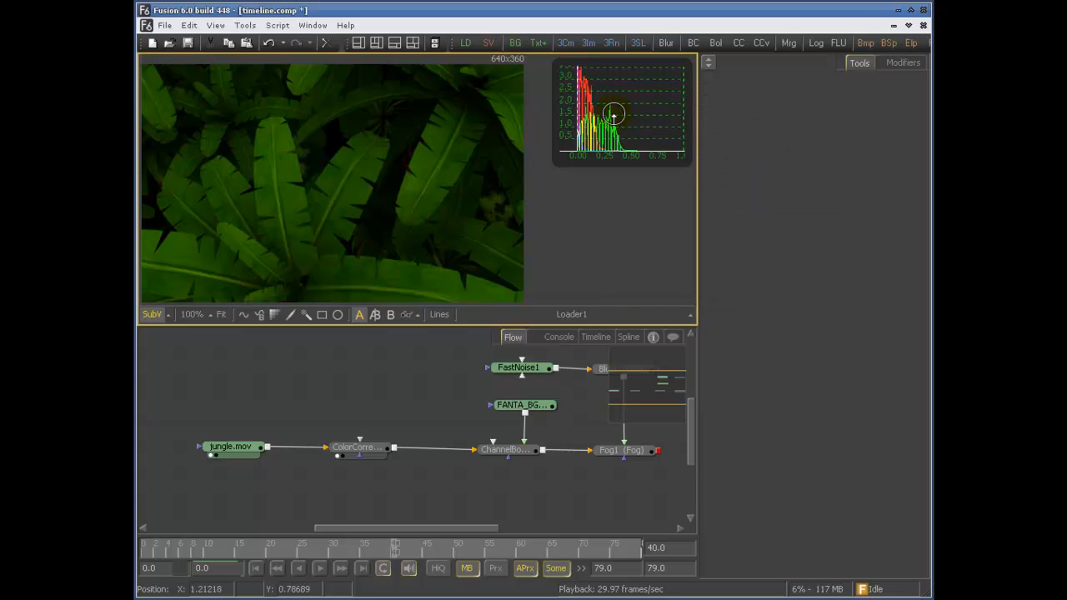
pyautogui.rightClick(588, 79)
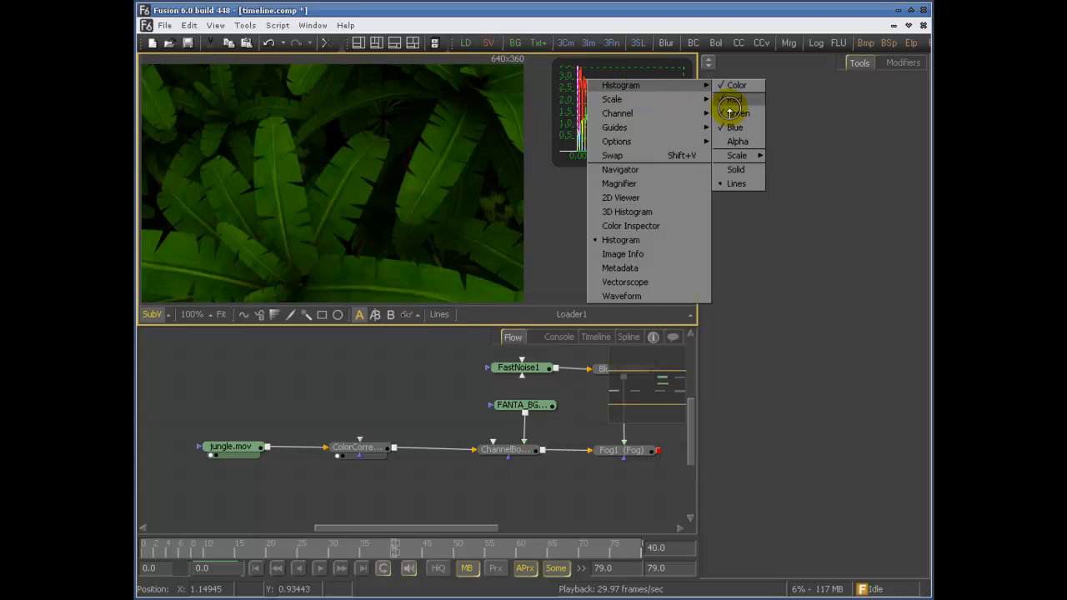
pyautogui.click(735, 169)
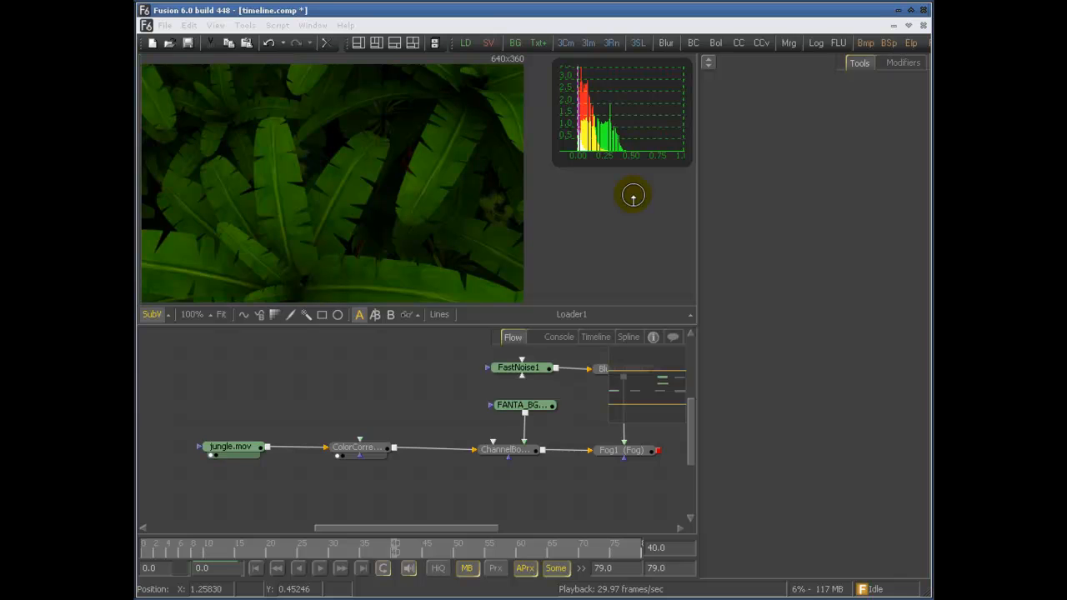
# - Add a Perturb modifier to the Master Hue of ColorCorrector1
pyautogui.moveTo(419, 412); pyautogui.dragTo(314, 397, button='middle')
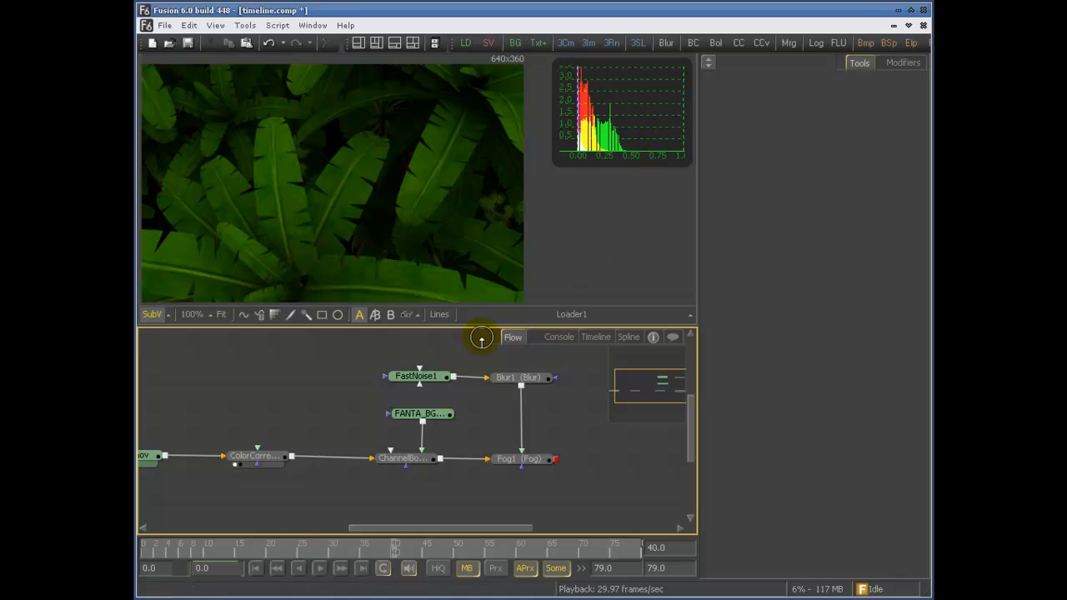
pyautogui.moveTo(409, 502); pyautogui.dragTo(486, 488, button='middle')
pyautogui.click(337, 443)
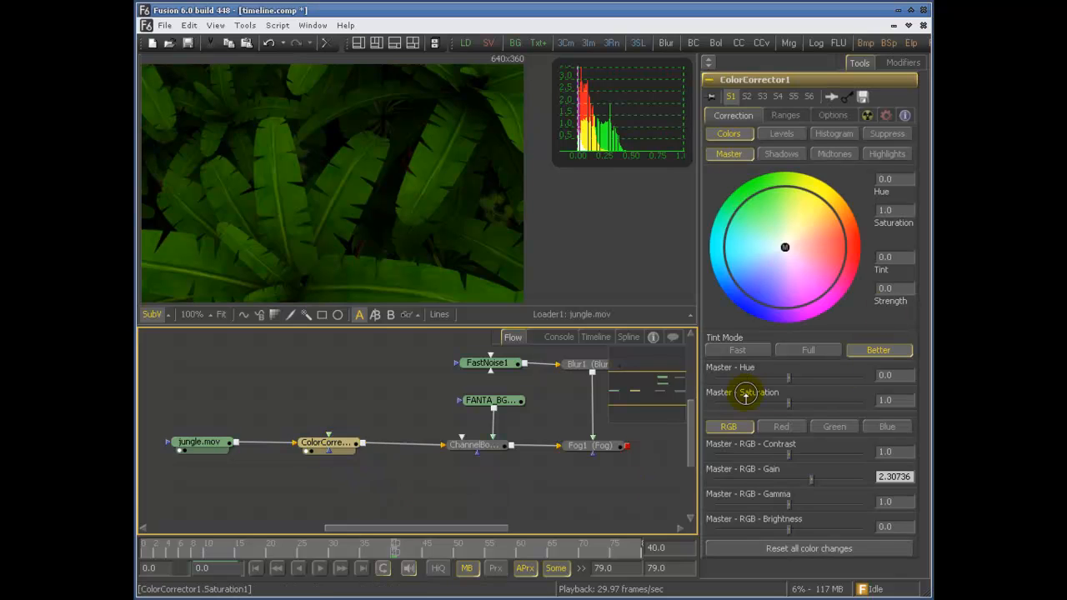
pyautogui.rightClick(754, 380)
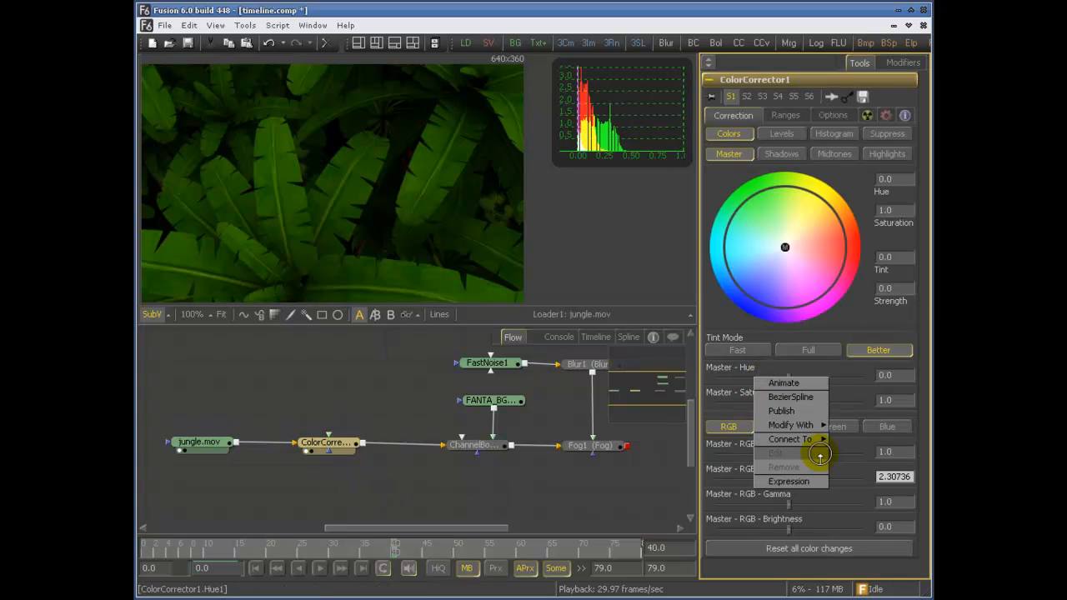
pyautogui.moveTo(813, 425)
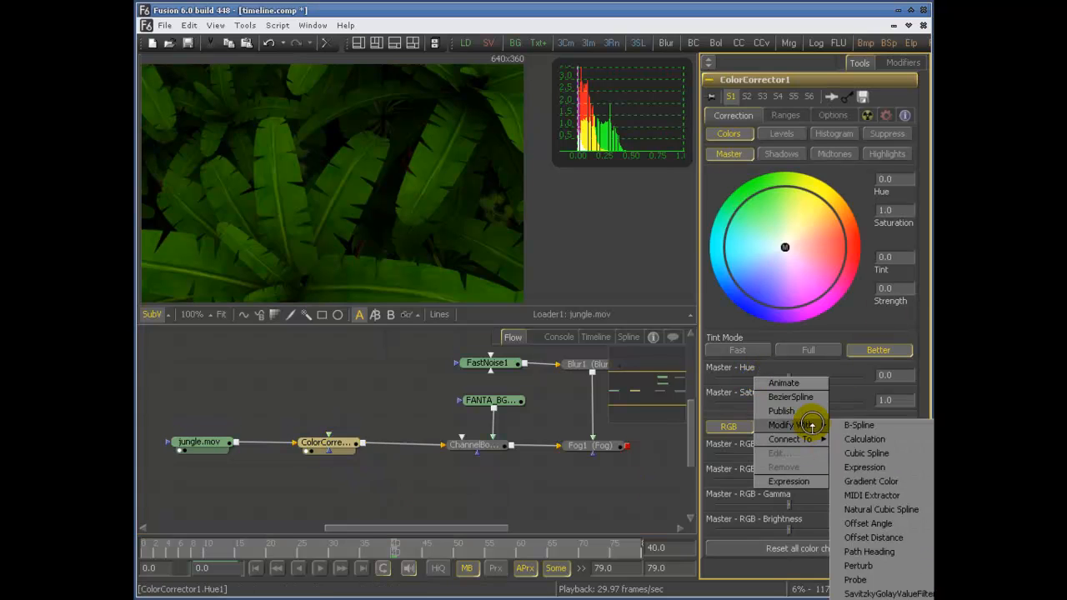
pyautogui.click(899, 577)
# - Load the Perturb modifier into the SubView and scrub the timeline to watch its value
pyautogui.click(900, 63)
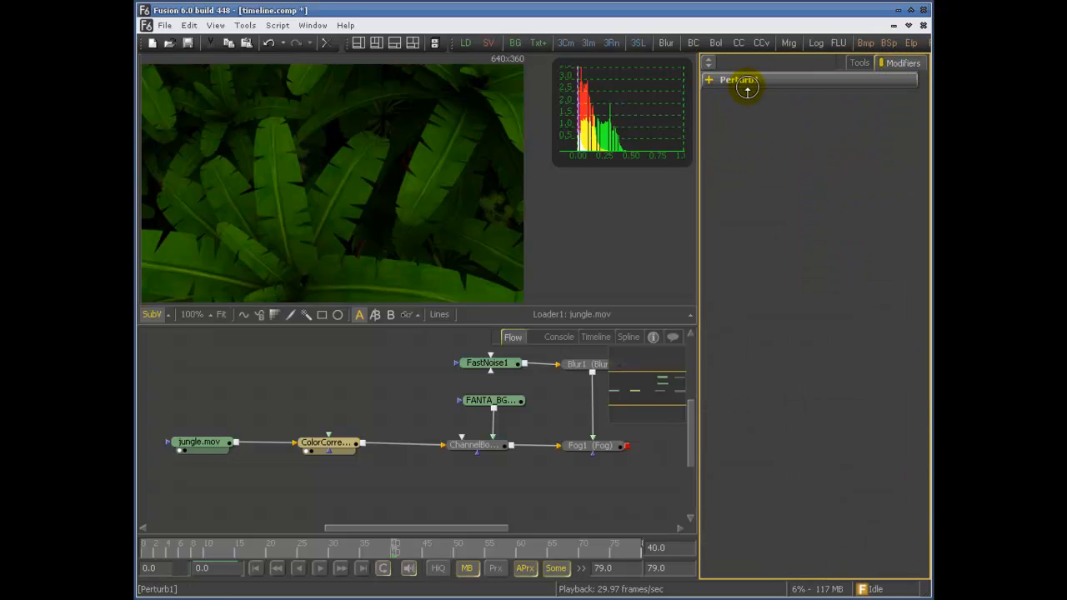
pyautogui.moveTo(754, 86); pyautogui.dragTo(620, 89)
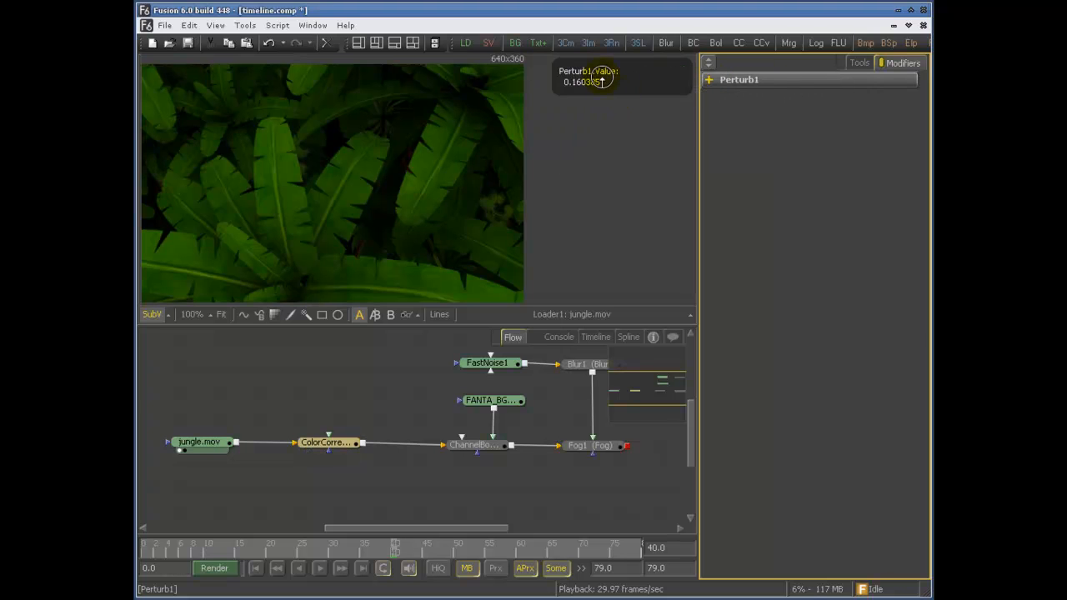
pyautogui.moveTo(303, 545); pyautogui.dragTo(458, 558)
# - Load ColorCorrector1 into the main viewer and scrub the timeline to frame 72
pyautogui.moveTo(327, 444); pyautogui.dragTo(429, 156)
pyautogui.moveTo(281, 555); pyautogui.dragTo(592, 554)
pyautogui.click(386, 205)
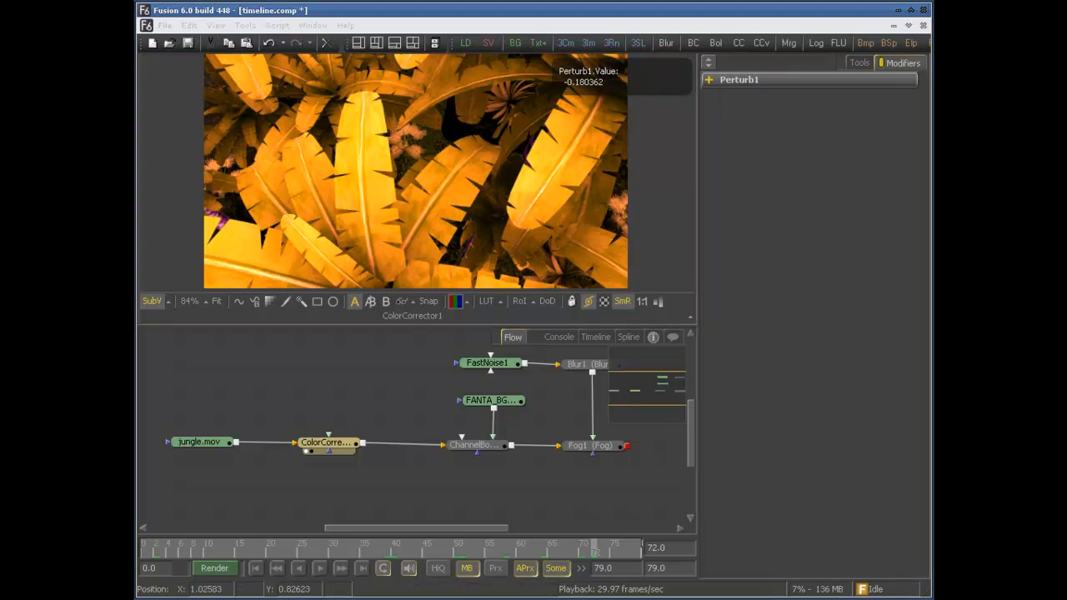
# - Set the SubView type to 3D Histogram, shift the main image clear of it, and rotate the color cube
pyautogui.click(169, 301)
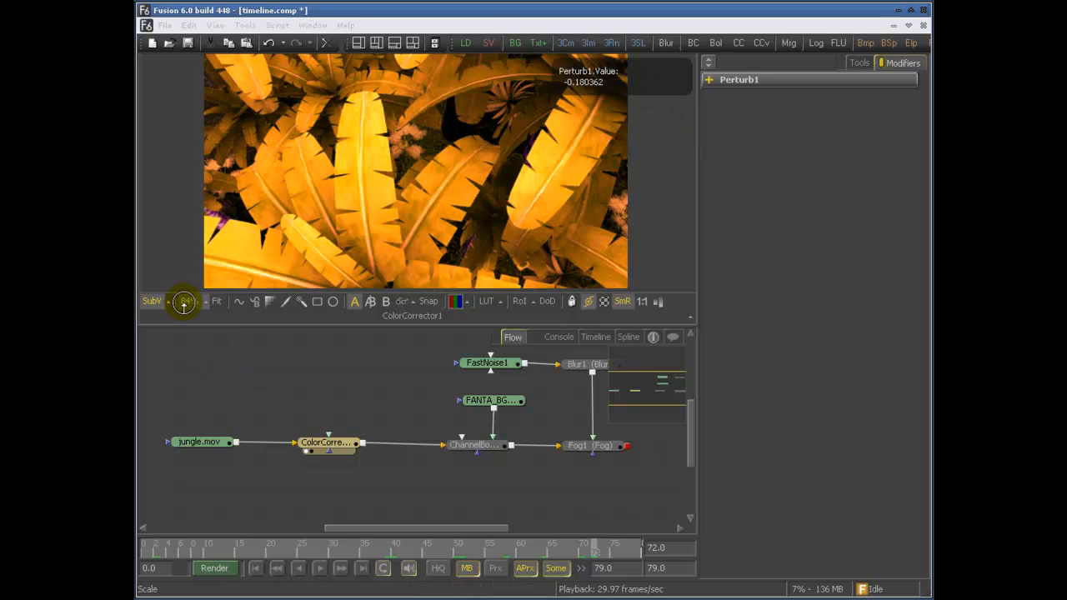
pyautogui.click(191, 235)
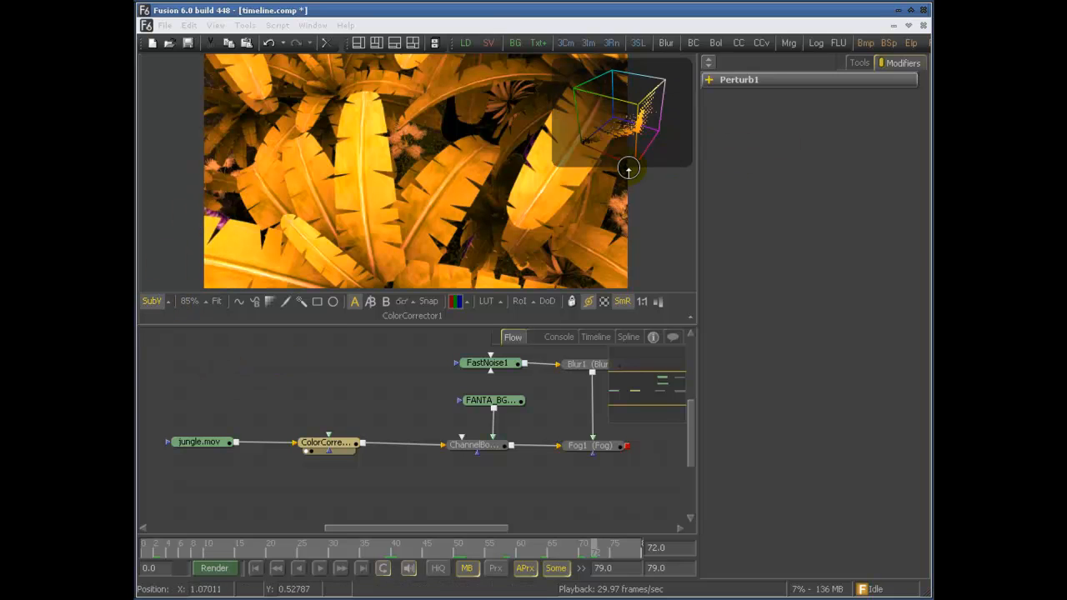
pyautogui.click(639, 145)
pyautogui.moveTo(639, 145); pyautogui.dragTo(595, 183)
pyautogui.moveTo(546, 188); pyautogui.dragTo(453, 201, button='middle')
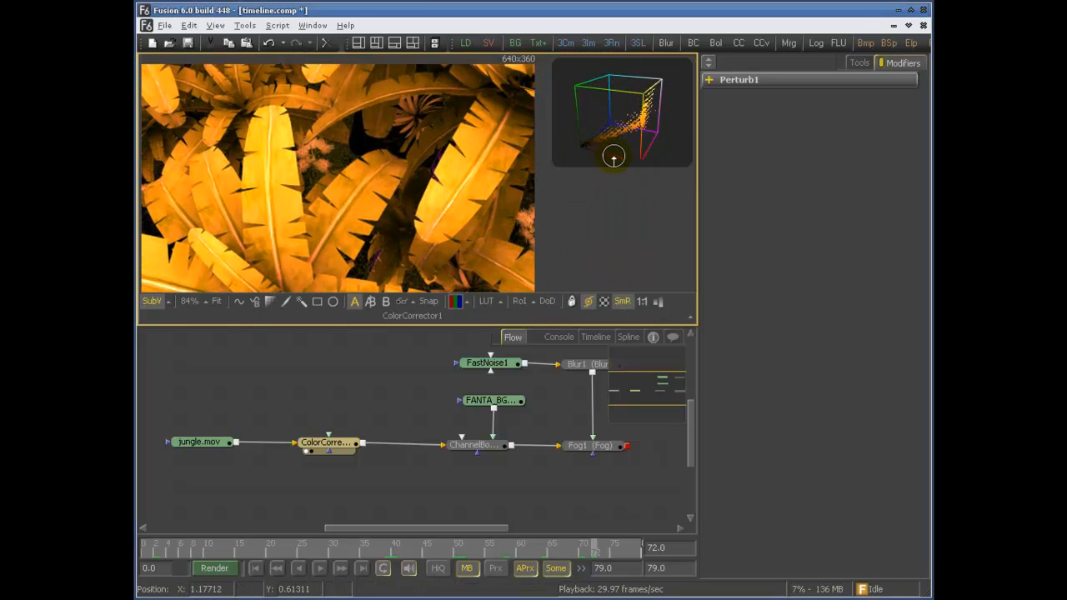
pyautogui.moveTo(615, 111); pyautogui.dragTo(468, 85)
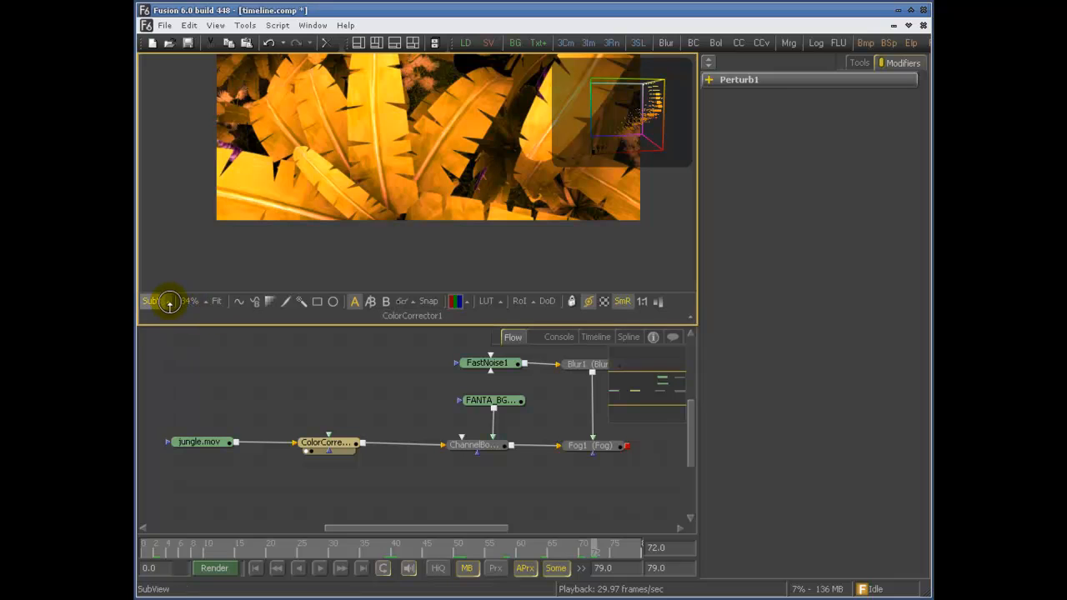
# - Set the SubView type to Vectorscope and make the SubView the active view
pyautogui.click(170, 301)
pyautogui.click(176, 273)
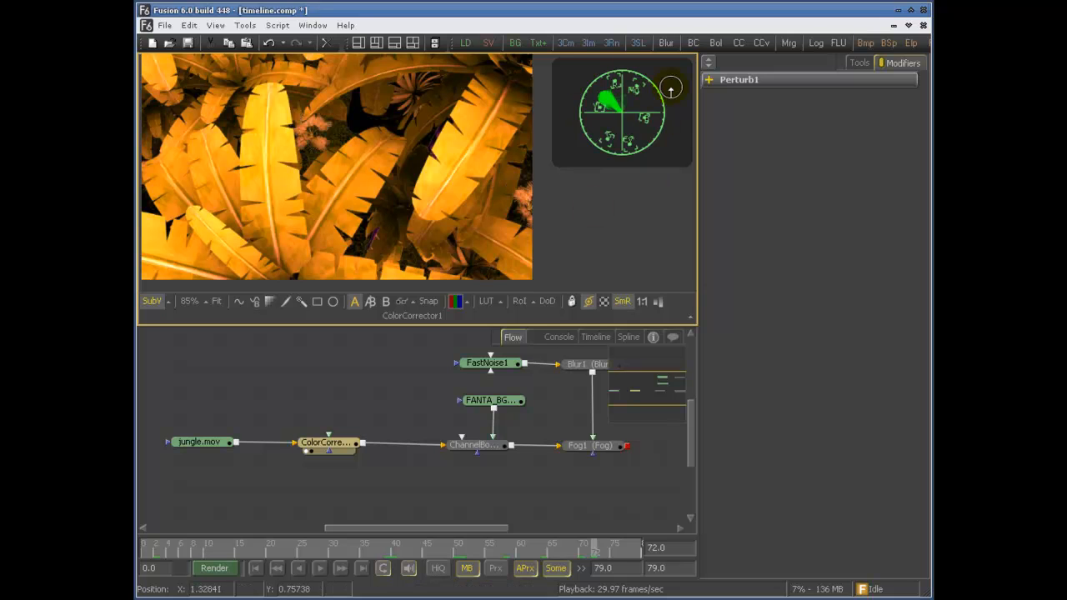
pyautogui.click(645, 106)
# - Examine the vectorscope trace at several magnifications and return it to 100% scale, centered in the SubView
pyautogui.keyDown('ctrl'); pyautogui.scroll(4, 644, 107); pyautogui.keyUp('ctrl')
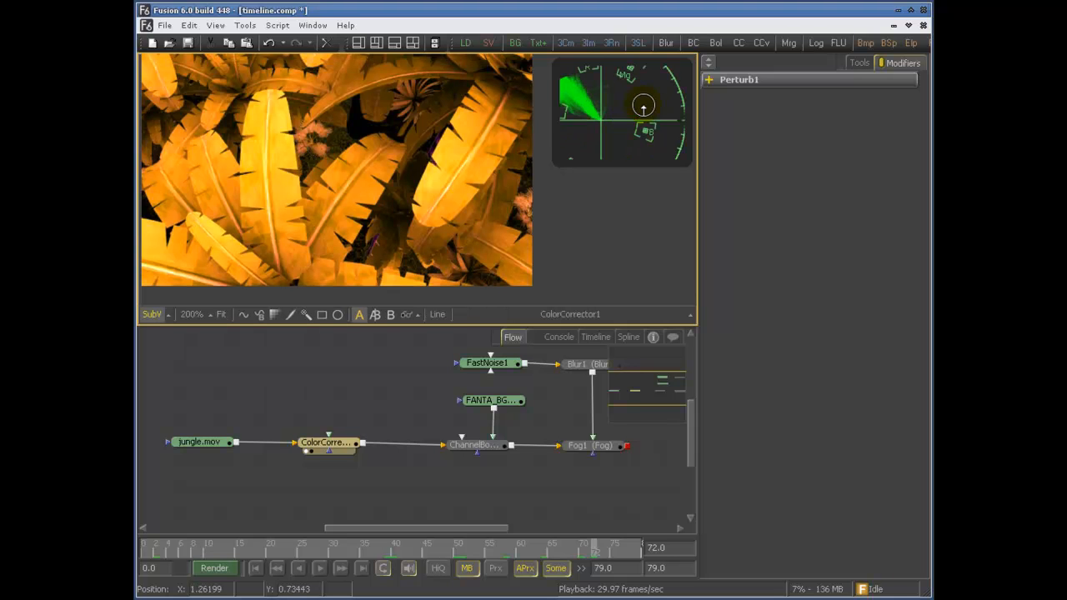
pyautogui.moveTo(593, 116); pyautogui.dragTo(635, 122, button='middle')
pyautogui.keyDown('ctrl'); pyautogui.scroll(3, 635, 120); pyautogui.keyUp('ctrl')
pyautogui.keyDown('ctrl'); pyautogui.scroll(4, 632, 114); pyautogui.keyUp('ctrl')
pyautogui.keyDown('ctrl'); pyautogui.scroll(-4, 632, 115); pyautogui.keyUp('ctrl')
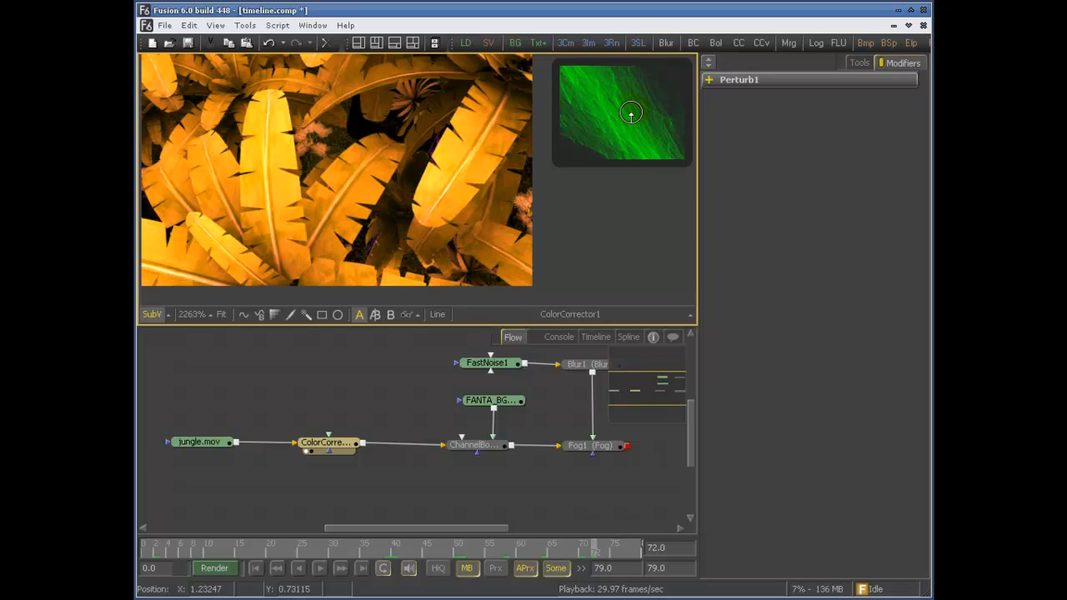
pyautogui.keyDown('ctrl'); pyautogui.scroll(8, 631, 113); pyautogui.keyUp('ctrl')
pyautogui.keyDown('ctrl'); pyautogui.scroll(-8, 631, 113); pyautogui.keyUp('ctrl')
pyautogui.keyDown('ctrl'); pyautogui.scroll(-2, 615, 103); pyautogui.keyUp('ctrl')
pyautogui.keyDown('ctrl'); pyautogui.scroll(-1, 629, 100); pyautogui.keyUp('ctrl')
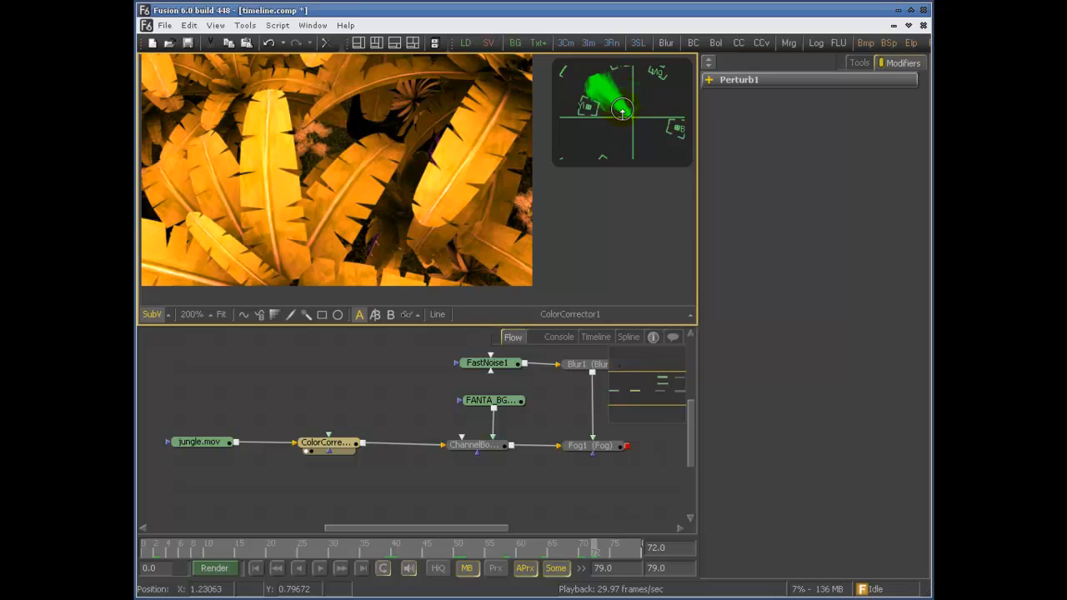
pyautogui.keyDown('ctrl'); pyautogui.scroll(-2, 635, 96); pyautogui.keyUp('ctrl')
pyautogui.moveTo(641, 98); pyautogui.dragTo(636, 101, button='middle')
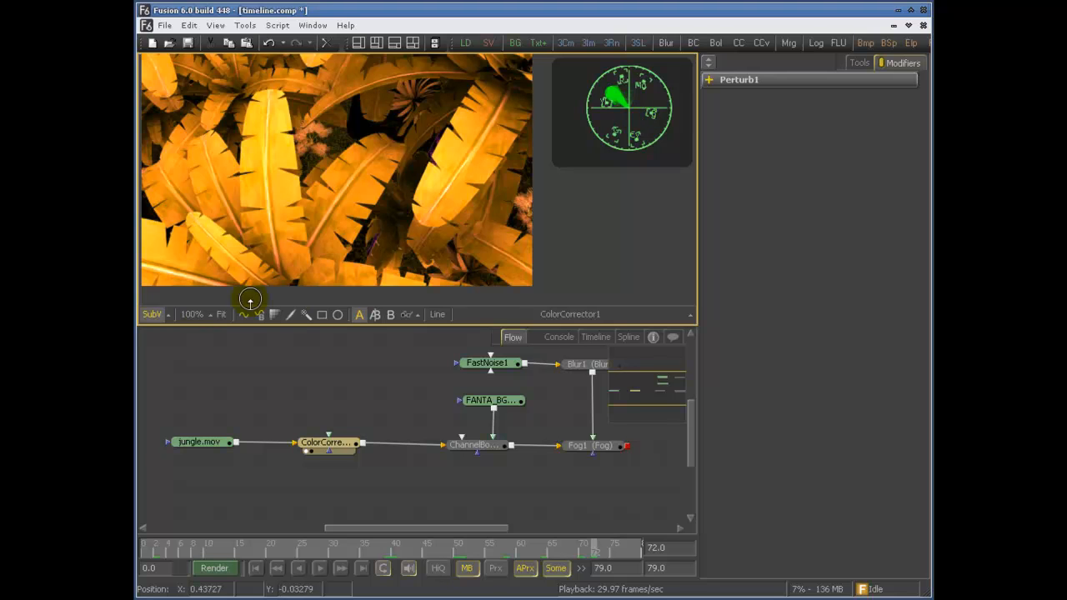
# - Set the SubView type to Waveform and examine the trace at several magnifications, ending at 100% scale
pyautogui.click(168, 315)
pyautogui.click(172, 299)
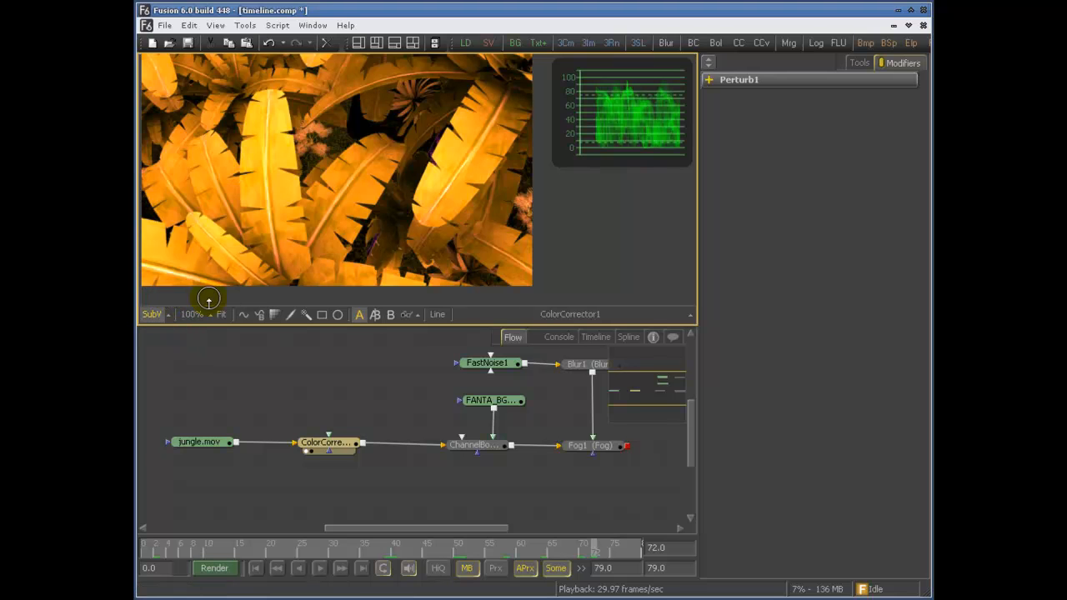
pyautogui.keyDown('ctrl'); pyautogui.scroll(4, 635, 108); pyautogui.keyUp('ctrl')
pyautogui.moveTo(644, 146); pyautogui.dragTo(617, 123, button='middle')
pyautogui.keyDown('ctrl'); pyautogui.scroll(-3, 617, 124); pyautogui.keyUp('ctrl')
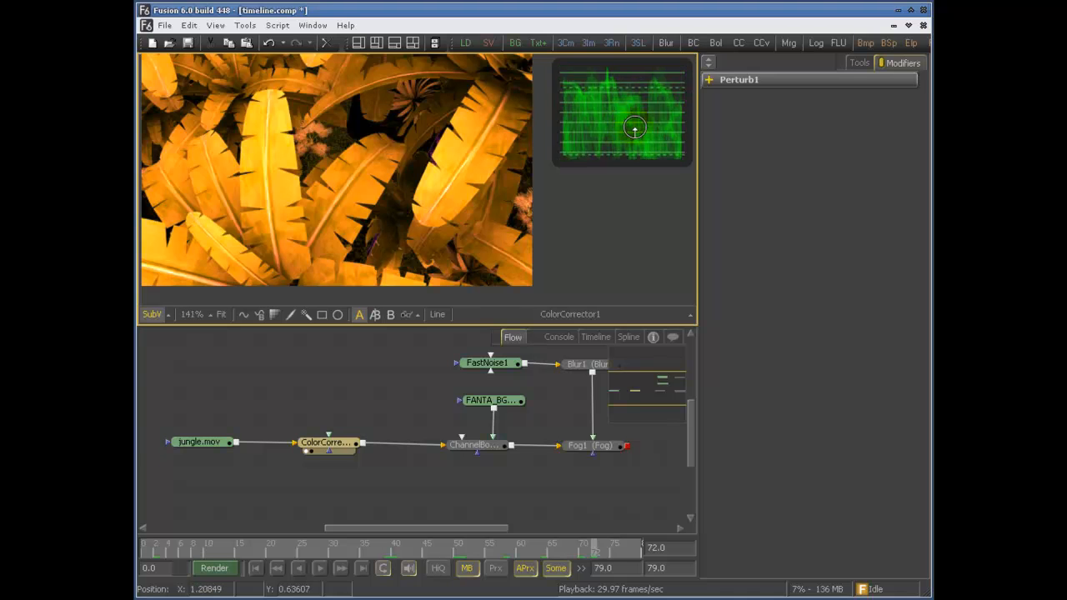
pyautogui.keyDown('ctrl'); pyautogui.scroll(-1, 659, 117); pyautogui.keyUp('ctrl')
pyautogui.moveTo(663, 117); pyautogui.dragTo(646, 123, button='middle')
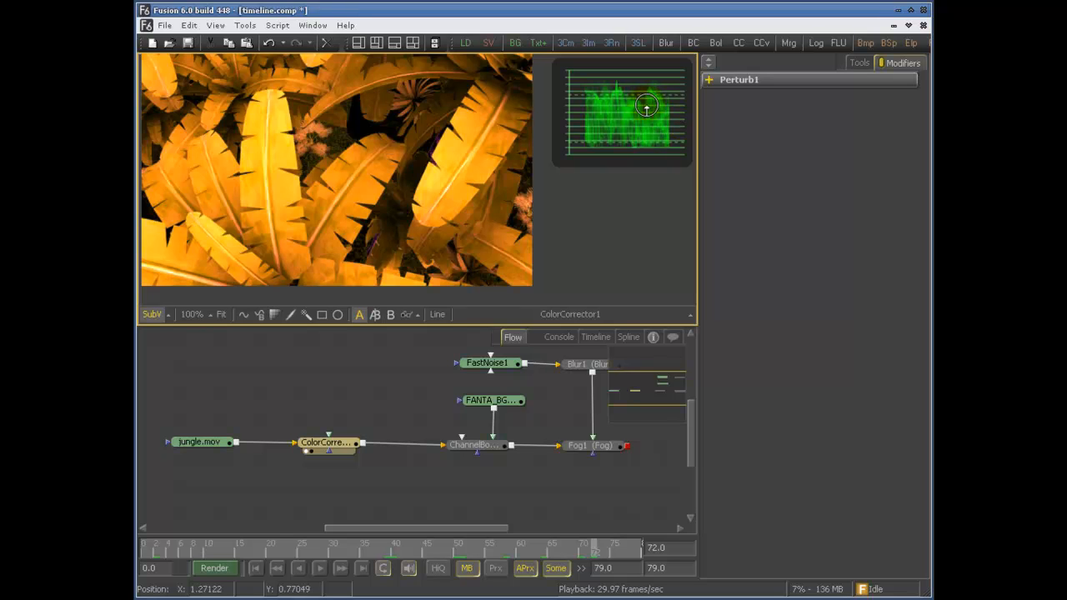
pyautogui.scroll(1, 642, 122)
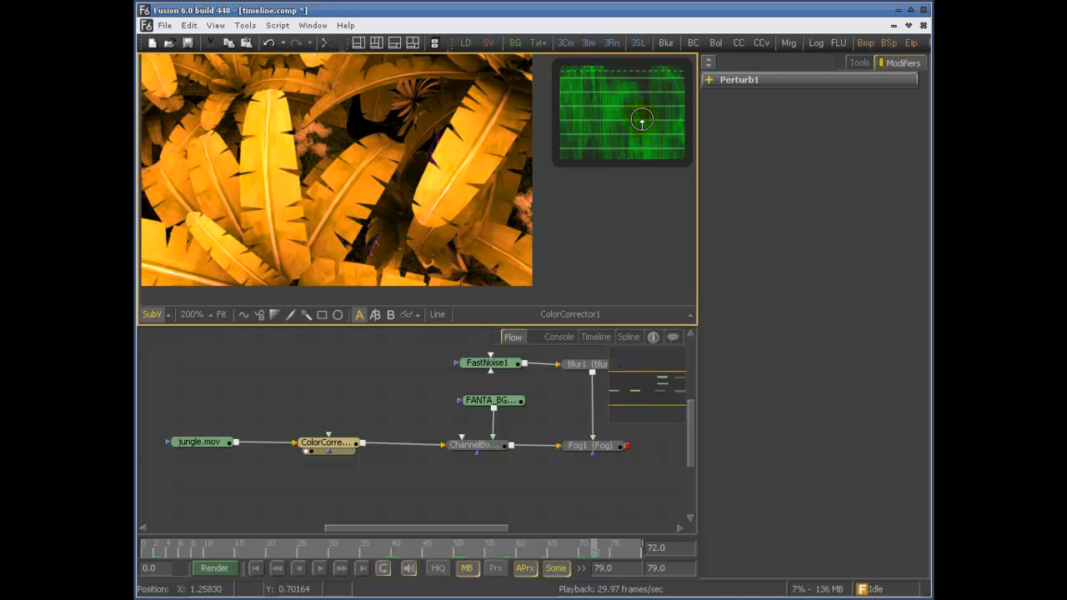
pyautogui.scroll(-1, 603, 111)
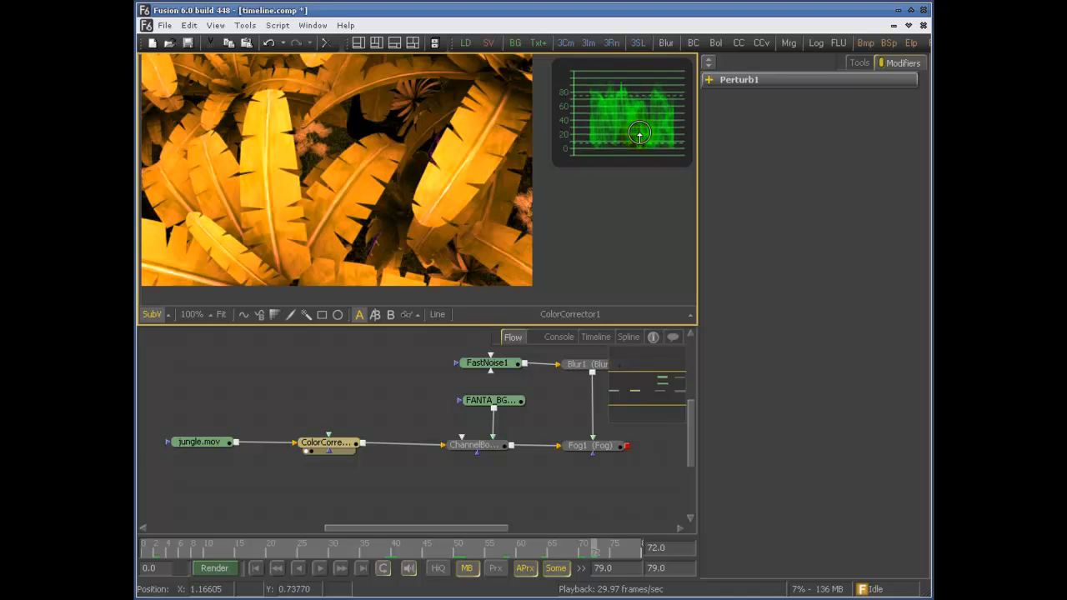
pyautogui.moveTo(631, 131); pyautogui.dragTo(656, 120, button='middle')
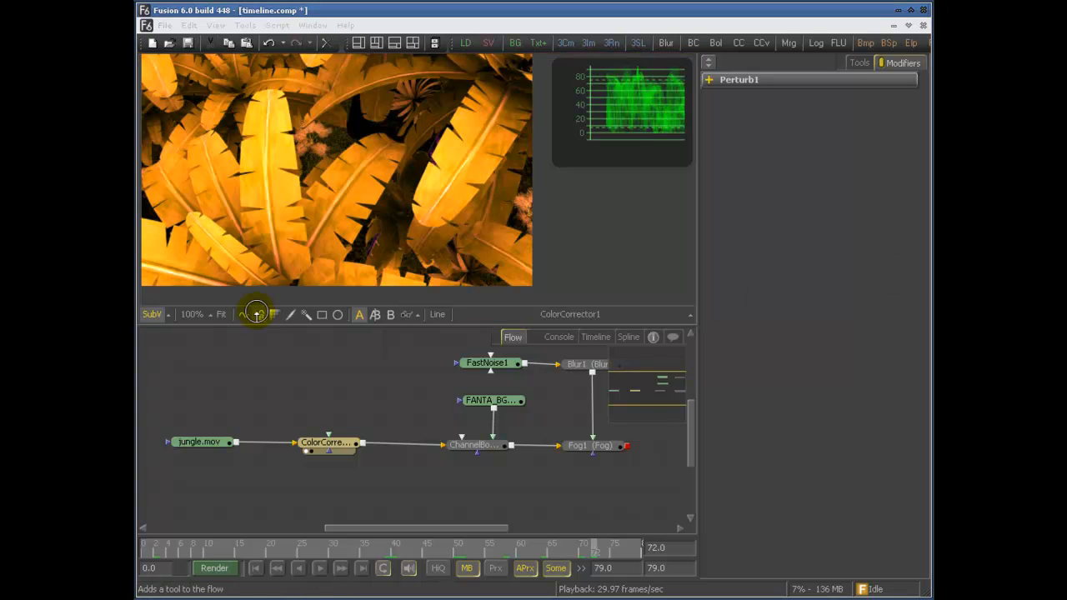
# - Set the SubView type to Navigator and pan the main image around to see the navigator frame follow
pyautogui.click(171, 314)
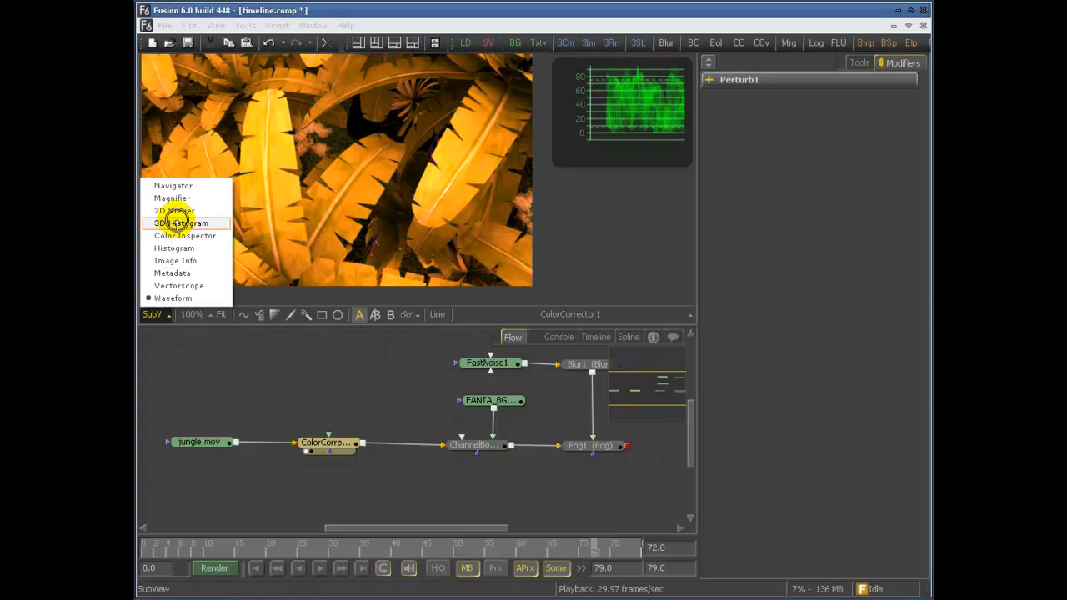
pyautogui.click(175, 185)
pyautogui.moveTo(401, 177); pyautogui.dragTo(431, 192, button='middle')
pyautogui.moveTo(293, 128); pyautogui.dragTo(157, 265, button='middle')
pyautogui.moveTo(382, 294); pyautogui.dragTo(375, 156, button='middle')
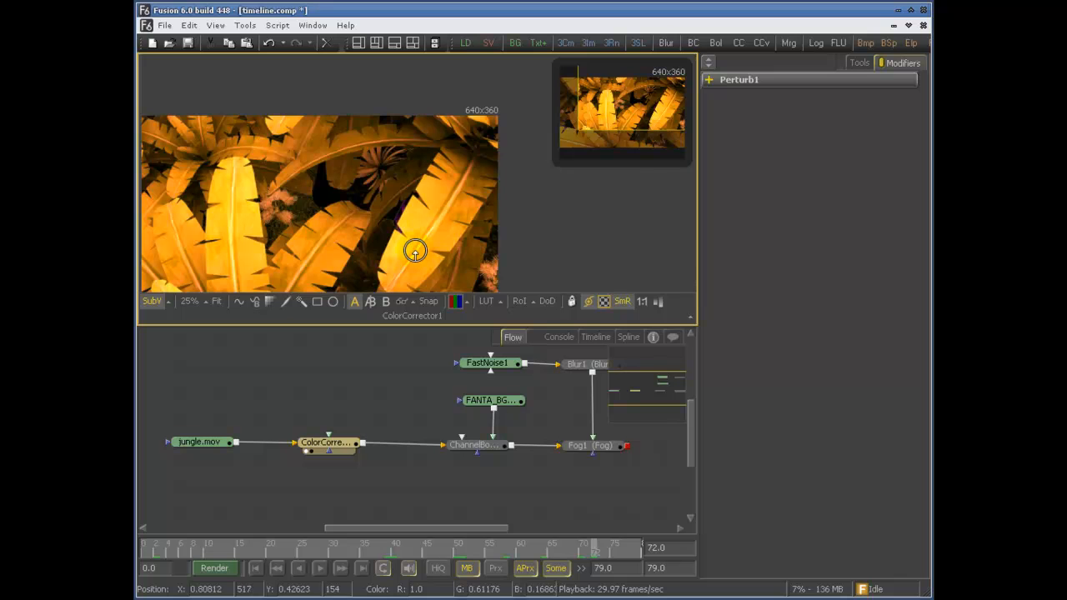
pyautogui.moveTo(322, 220); pyautogui.dragTo(437, 154, button='middle')
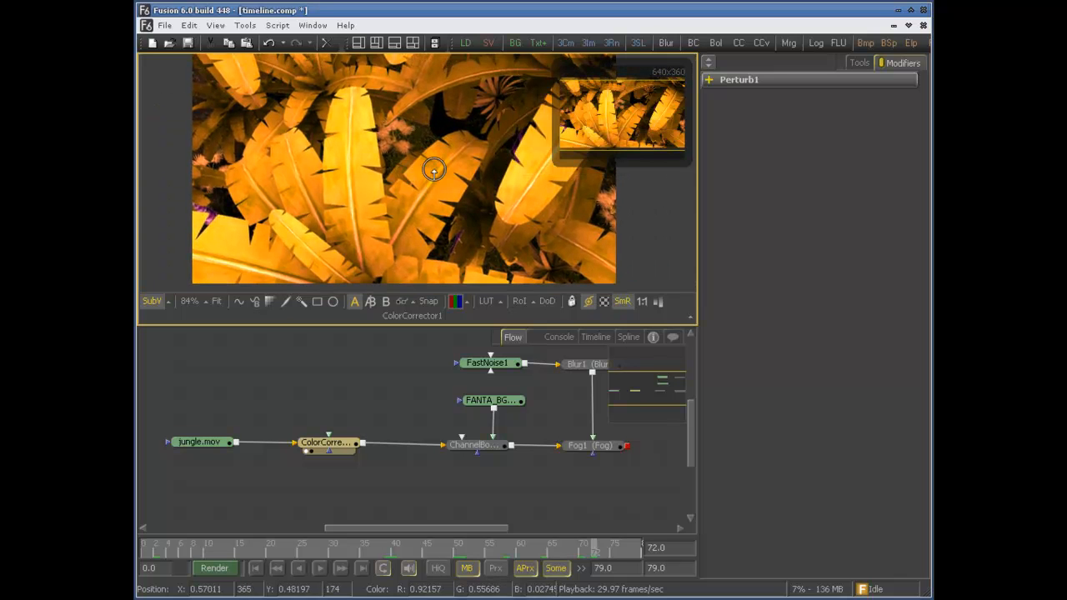
# - Show Image Info in the SubView, followed by Color Inspector, and sample colors across the leaves
pyautogui.click(152, 299)
pyautogui.click(176, 245)
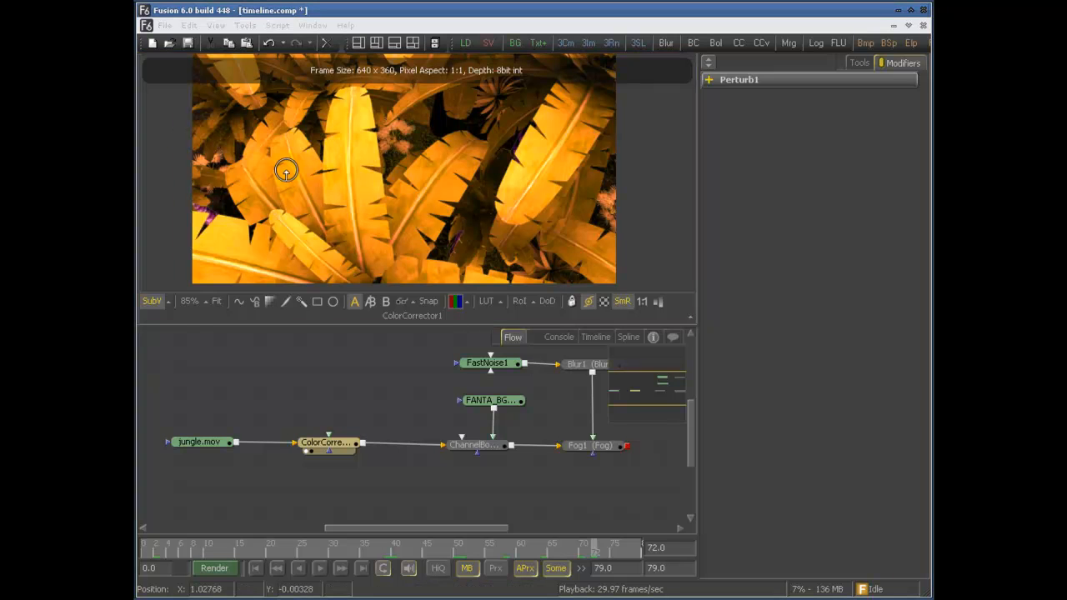
pyautogui.click(163, 301)
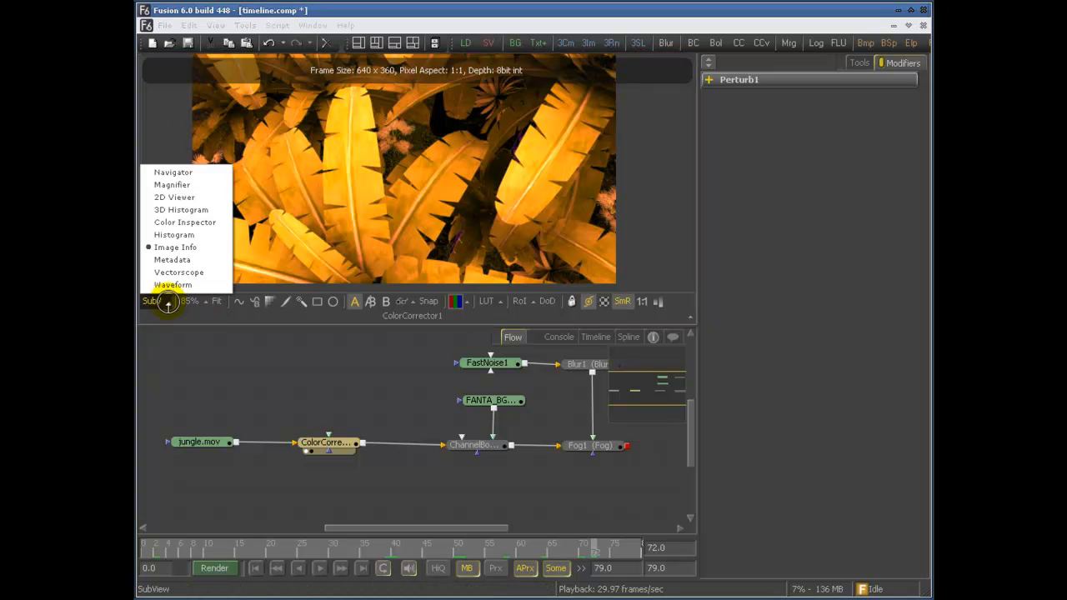
pyautogui.click(182, 221)
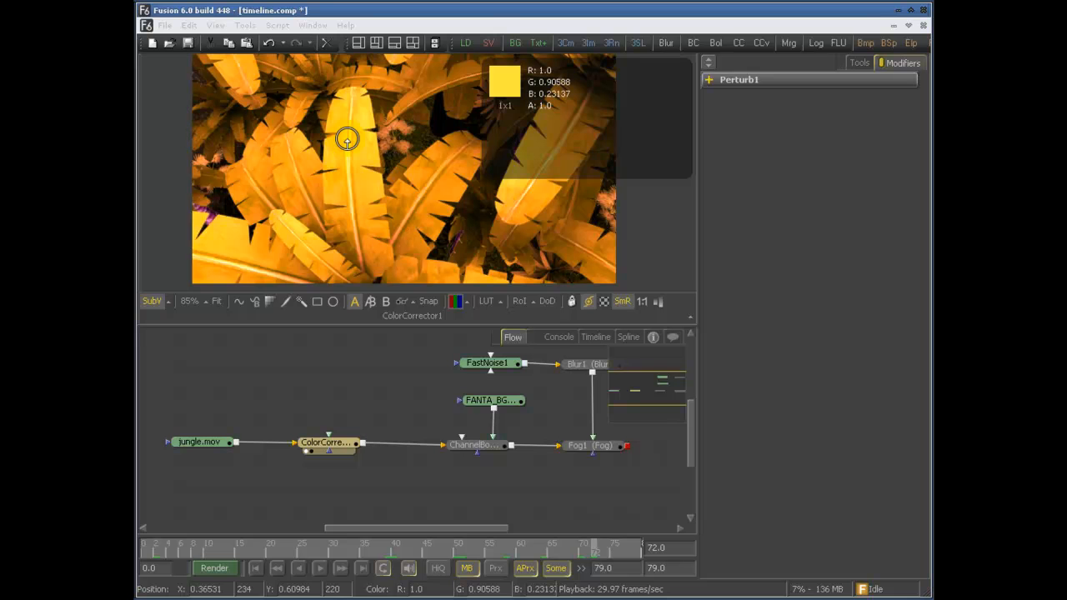
pyautogui.moveTo(362, 144)
pyautogui.mouseDown(button='middle')
pyautogui.moveTo(404, 138)
pyautogui.moveTo(363, 185)
pyautogui.moveTo(354, 128)
pyautogui.mouseUp(button='middle')
pyautogui.moveTo(284, 250); pyautogui.dragTo(279, 220, button='middle')
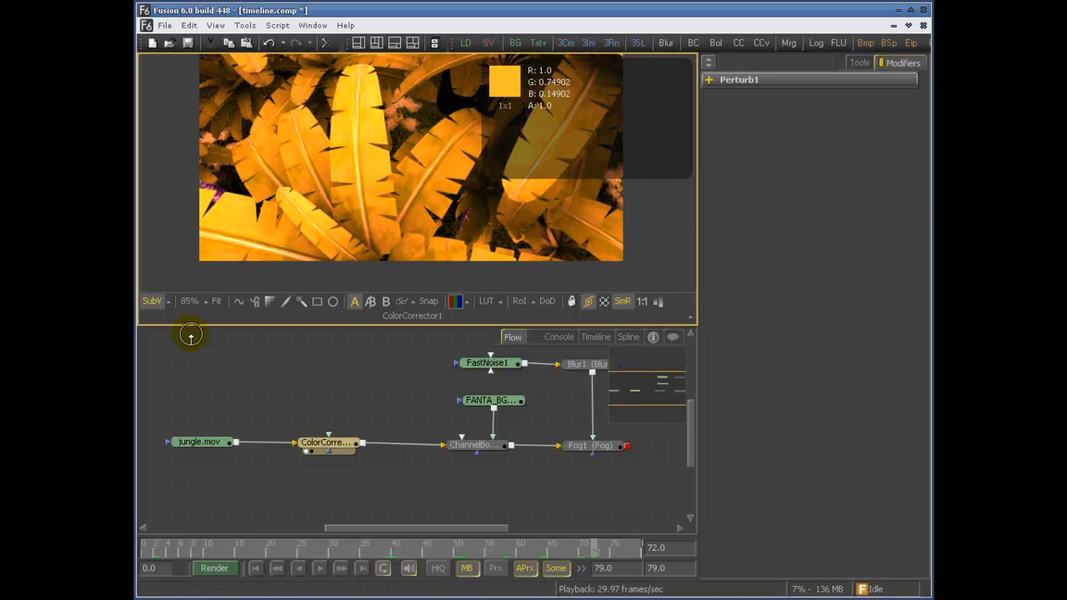
# - Turn off the SubView and enlarge the viewer area downward over the flow
pyautogui.click(152, 304)
pyautogui.moveTo(371, 164); pyautogui.dragTo(391, 191, button='middle')
pyautogui.moveTo(400, 327); pyautogui.dragTo(400, 356)
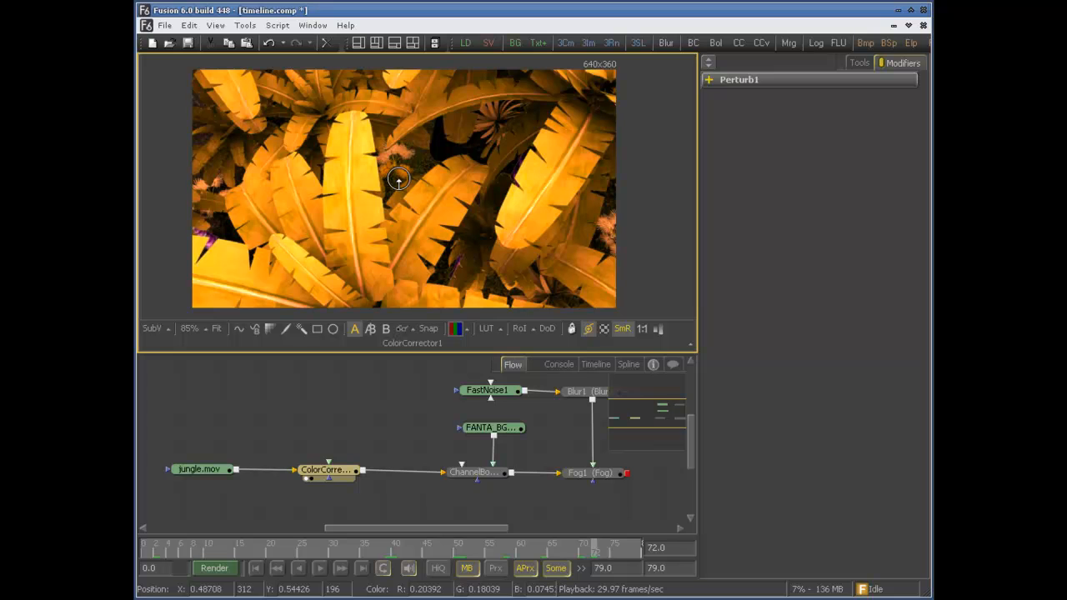
# - Save the current viewer settings as a new configuration named Test1
pyautogui.moveTo(337, 170); pyautogui.dragTo(334, 139, button='middle')
pyautogui.rightClick(298, 111)
pyautogui.moveTo(408, 285)
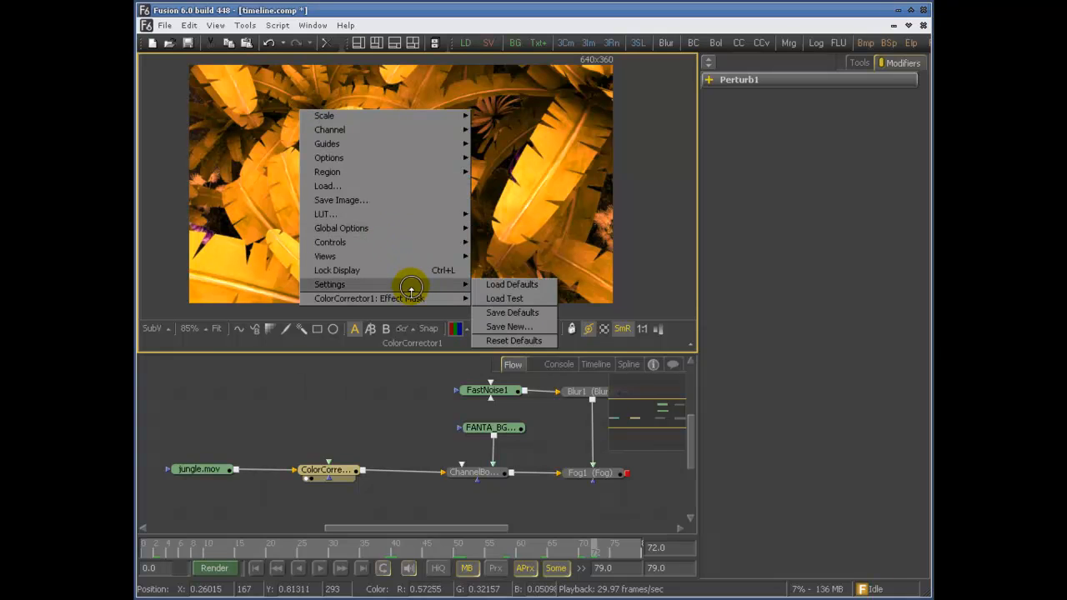
pyautogui.click(526, 329)
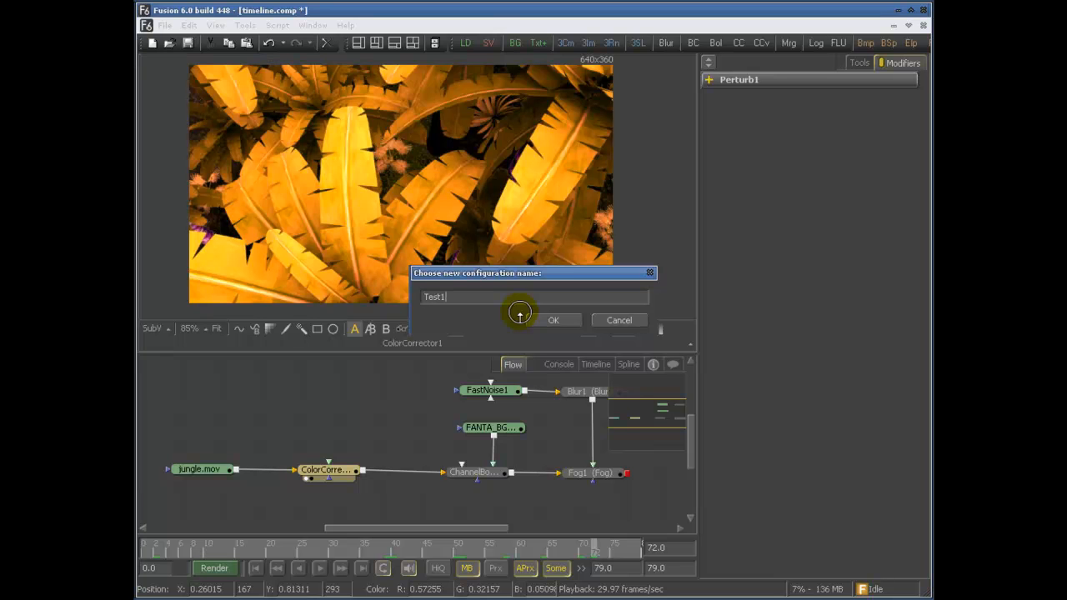
pyautogui.click(555, 325)
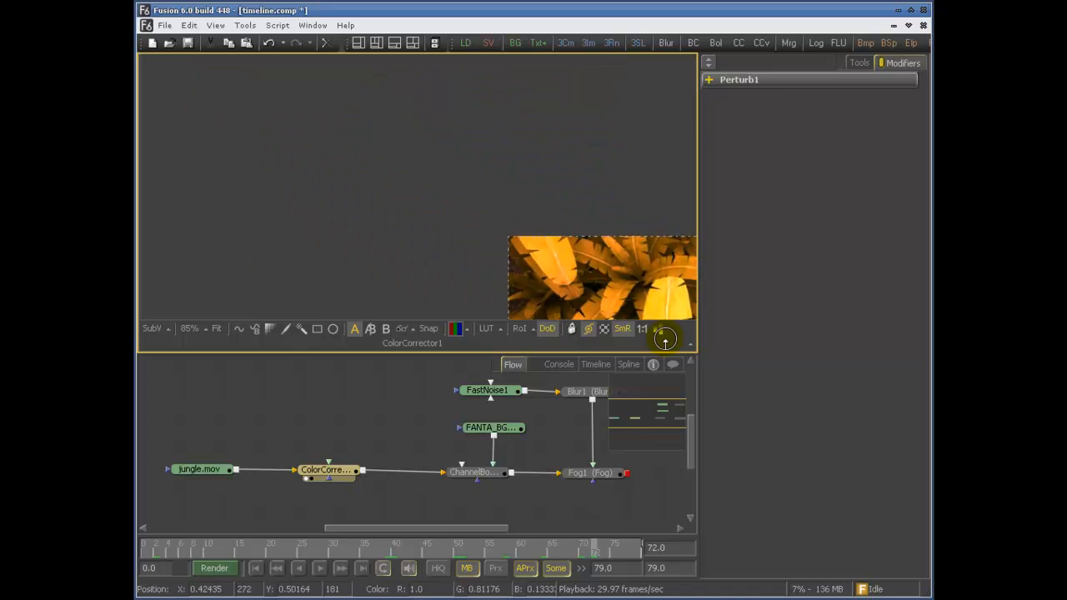
# - Turn off the viewer's DoD display and move the image back to the middle of the view
pyautogui.click(544, 330)
pyautogui.click(544, 332)
pyautogui.moveTo(400, 233); pyautogui.dragTo(372, 181, button='middle')
# - Load the saved Test1 configuration into the viewer's settings and load it a second time
pyautogui.rightClick(258, 105)
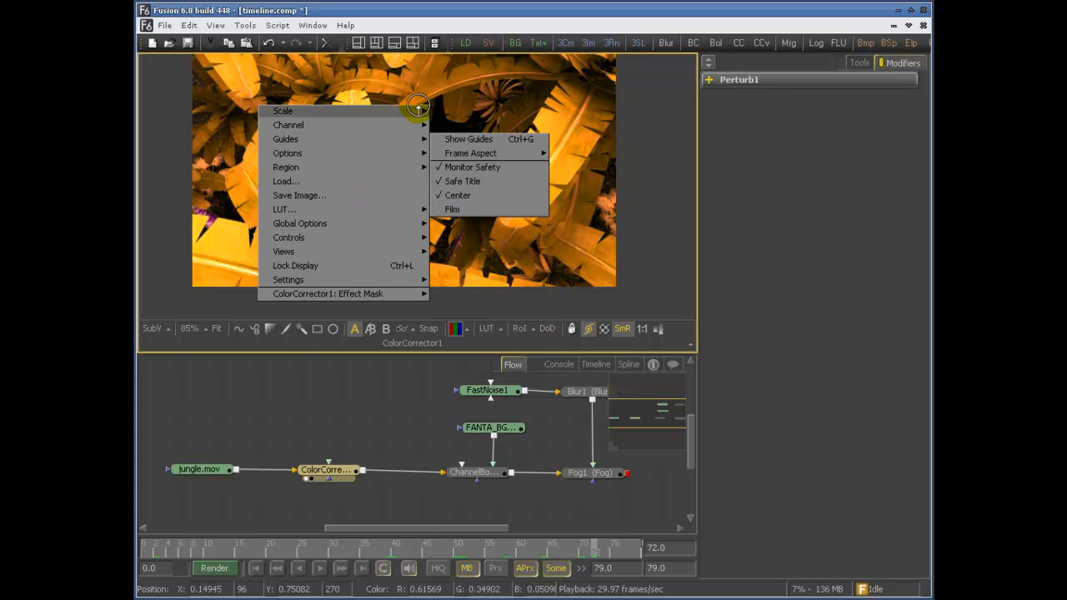
pyautogui.moveTo(400, 280)
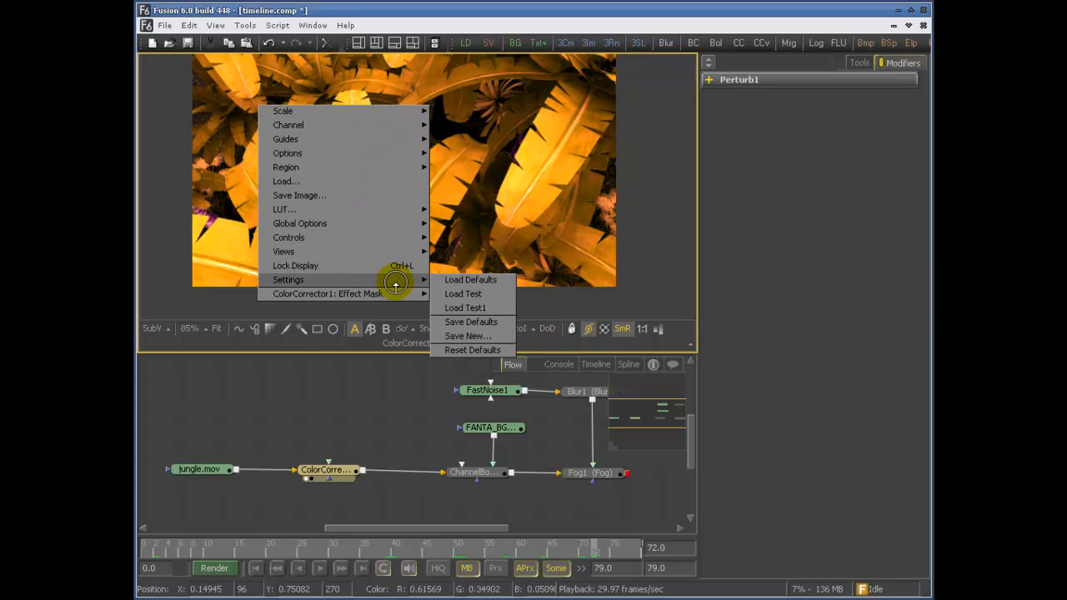
pyautogui.click(488, 310)
pyautogui.rightClick(354, 112)
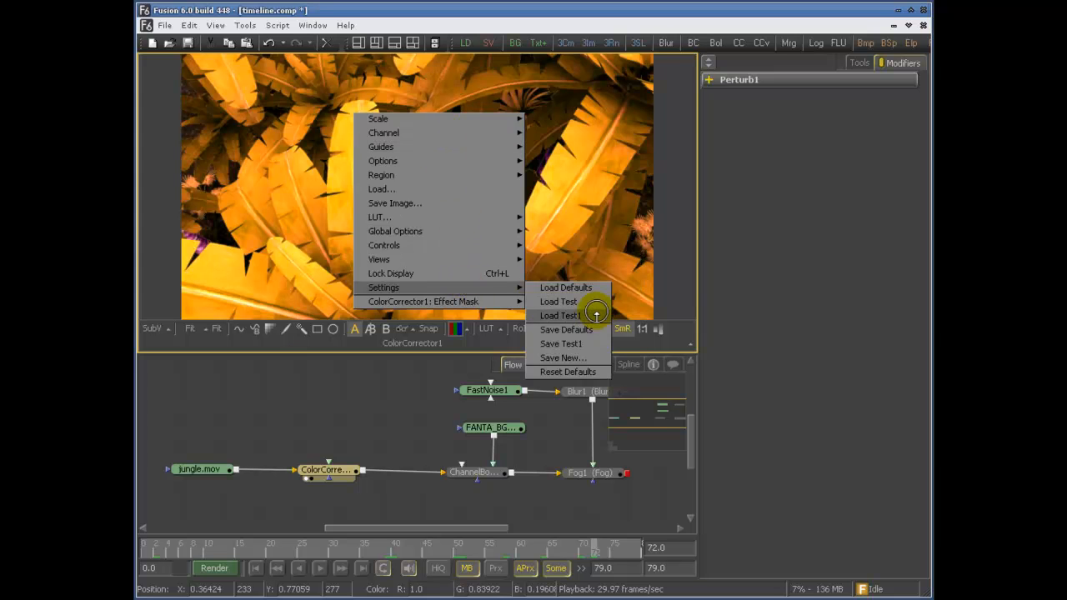
pyautogui.click(595, 310)
pyautogui.moveTo(432, 219); pyautogui.dragTo(457, 204, button='middle')
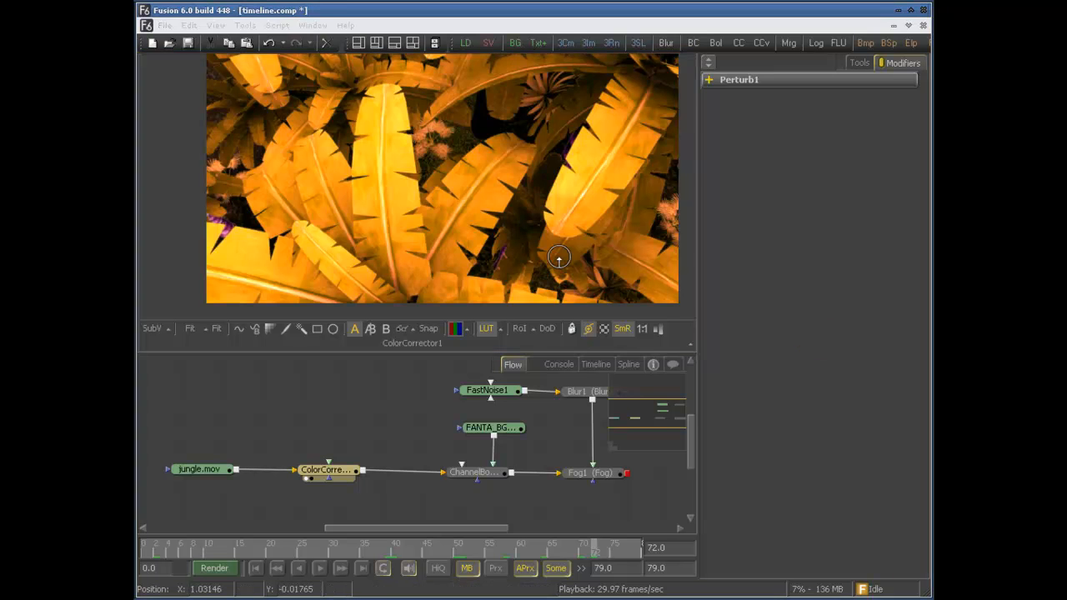
pyautogui.moveTo(486, 179); pyautogui.dragTo(454, 189, button='middle')
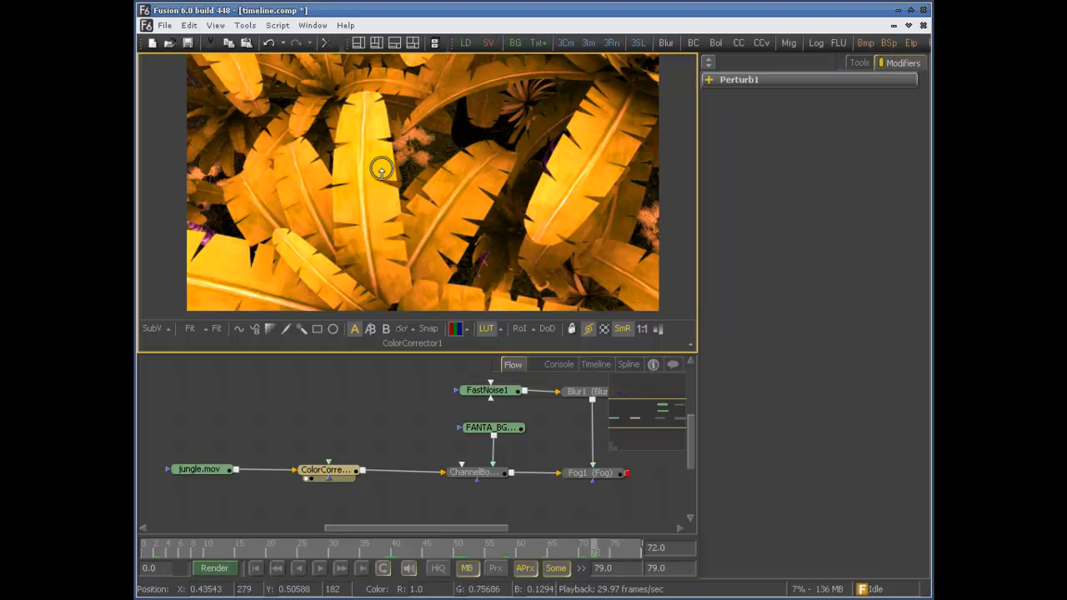
pyautogui.rightClick(340, 90)
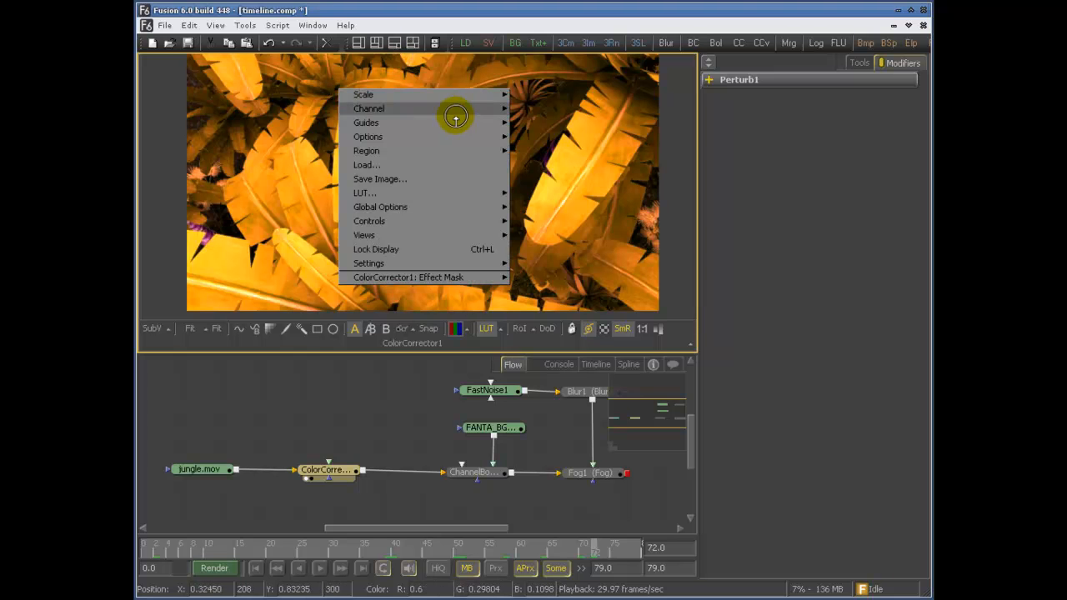
pyautogui.moveTo(452, 137)
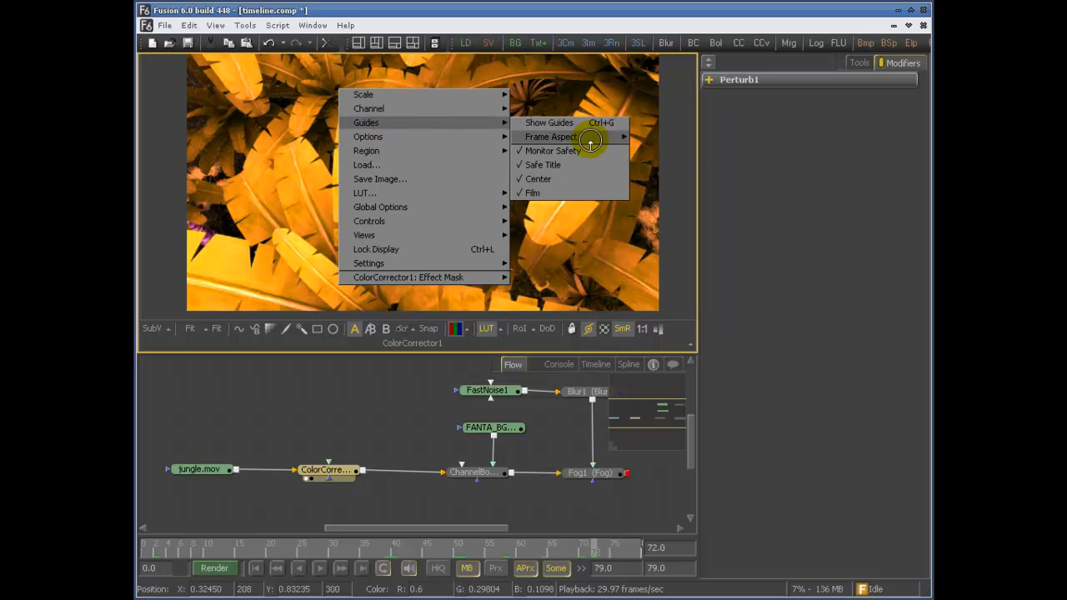
pyautogui.click(237, 461)
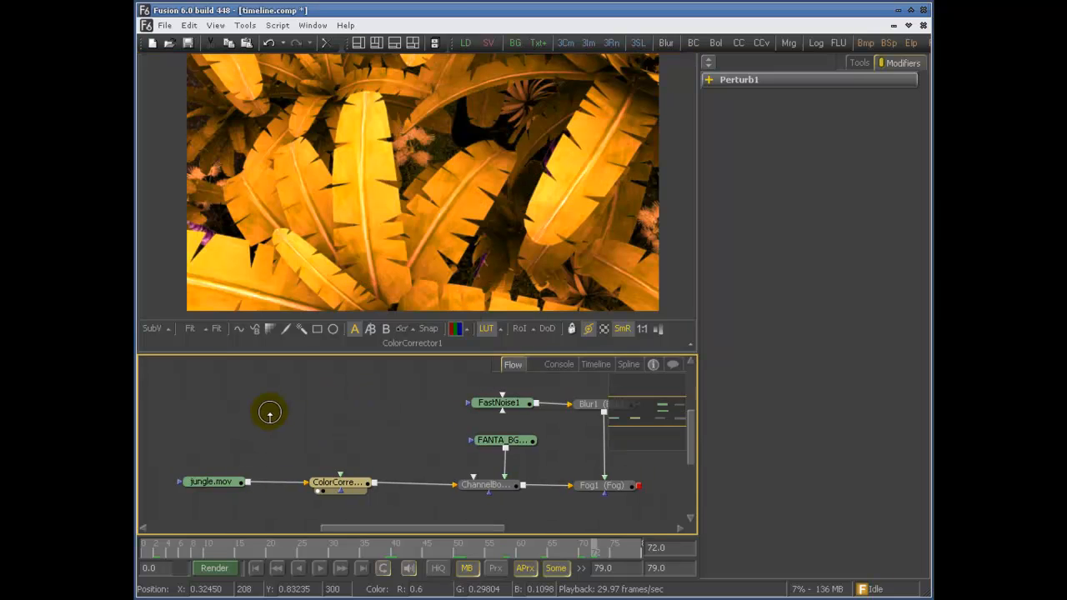
# - Add the Paxx_####.ipl sequence to the flow above jungle.mov and display it in the viewer
pyautogui.moveTo(465, 42); pyautogui.dragTo(436, 152)
pyautogui.doubleClick(317, 102)
pyautogui.click(424, 155)
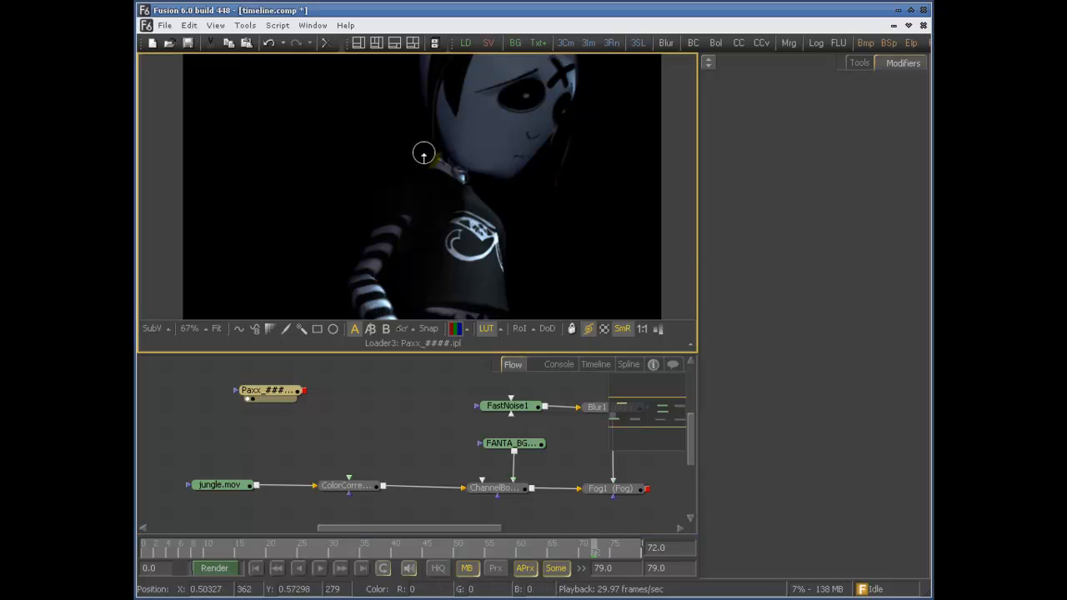
pyautogui.keyDown('ctrl'); pyautogui.scroll(-1, 424, 155); pyautogui.keyUp('ctrl')
pyautogui.moveTo(432, 145); pyautogui.dragTo(426, 167, button='middle')
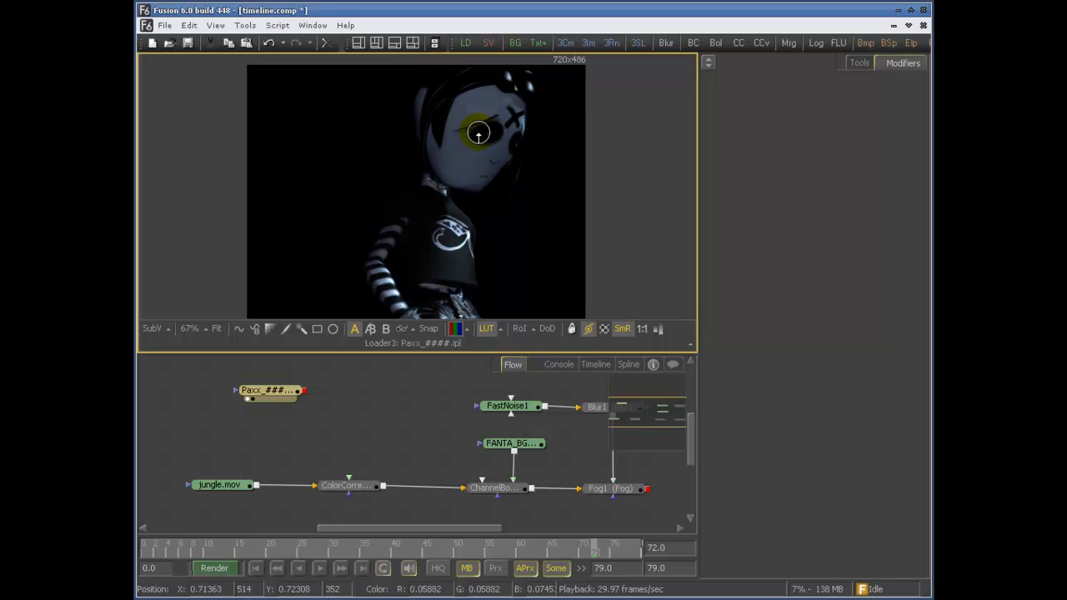
# - Turn on the viewer's Checker Underlay behind the Paxx character and switch it off again
pyautogui.rightClick(436, 88)
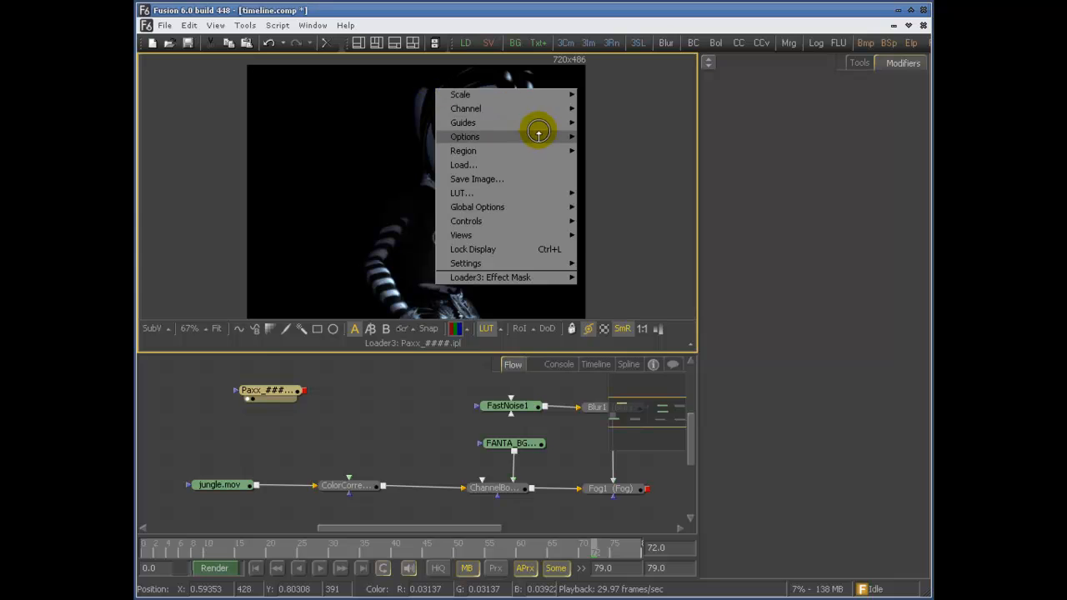
pyautogui.moveTo(539, 134)
pyautogui.click(597, 137)
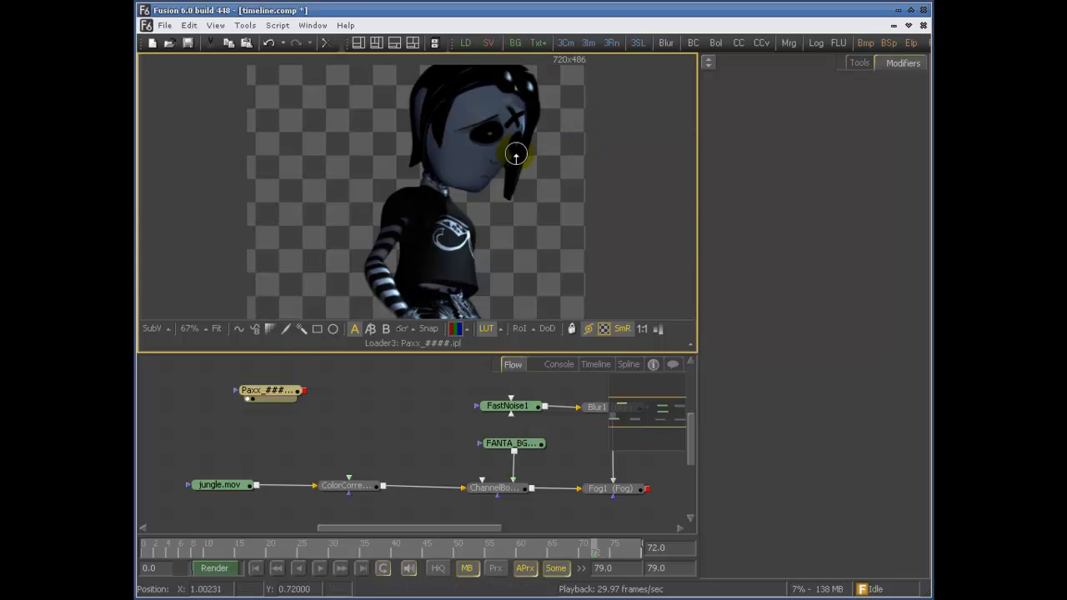
pyautogui.rightClick(445, 119)
pyautogui.moveTo(525, 167)
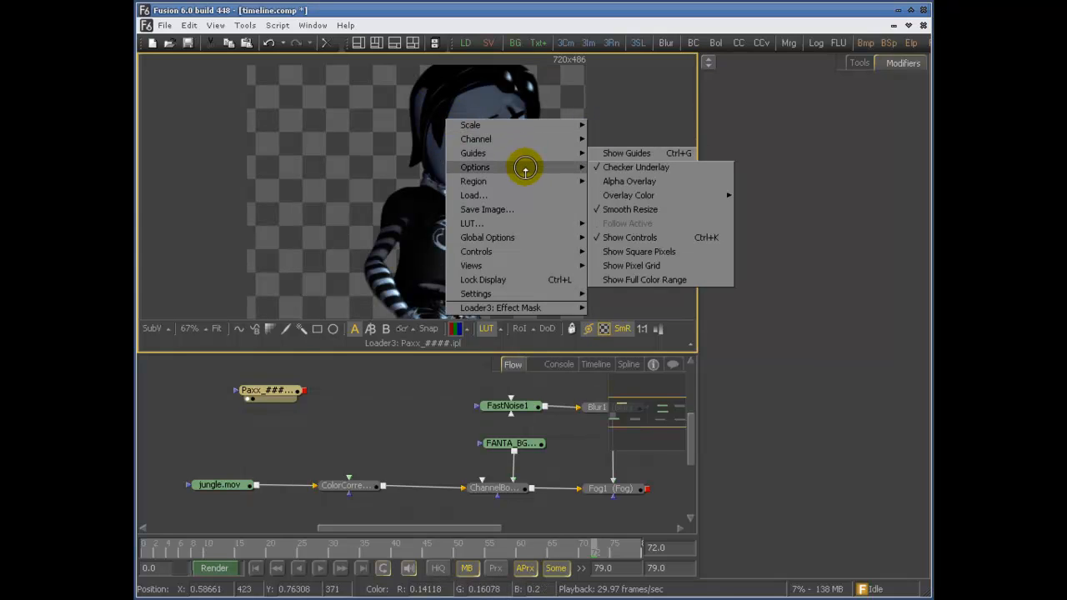
pyautogui.click(602, 167)
# - Turn on the viewer's Alpha Overlay for the Paxx image and look over the available display channels
pyautogui.rightClick(465, 129)
pyautogui.moveTo(583, 175)
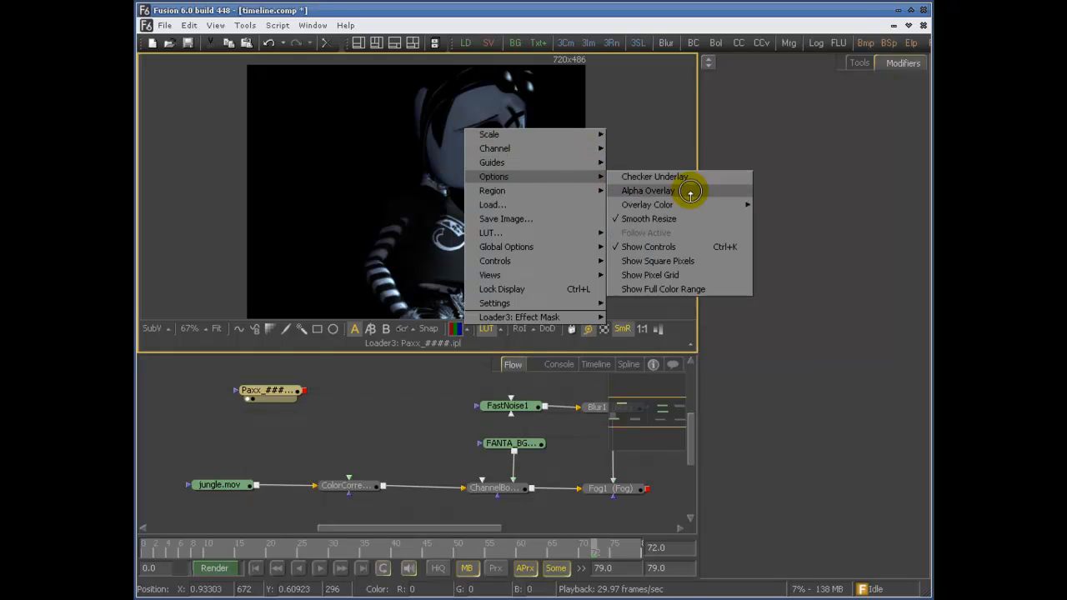
pyautogui.click(692, 193)
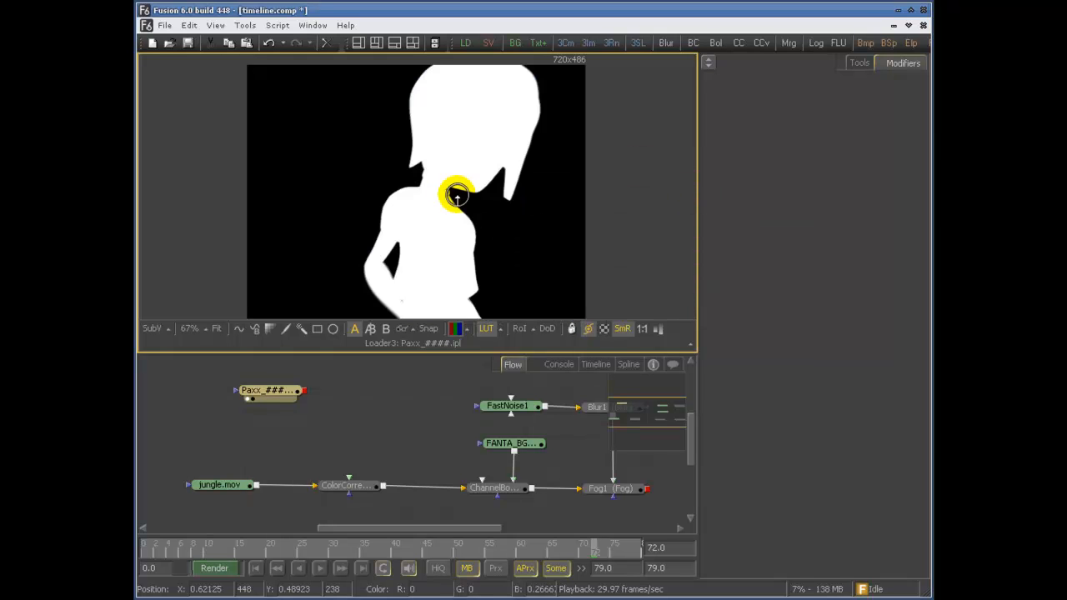
pyautogui.moveTo(467, 197); pyautogui.dragTo(466, 199, button='middle')
pyautogui.click(467, 331)
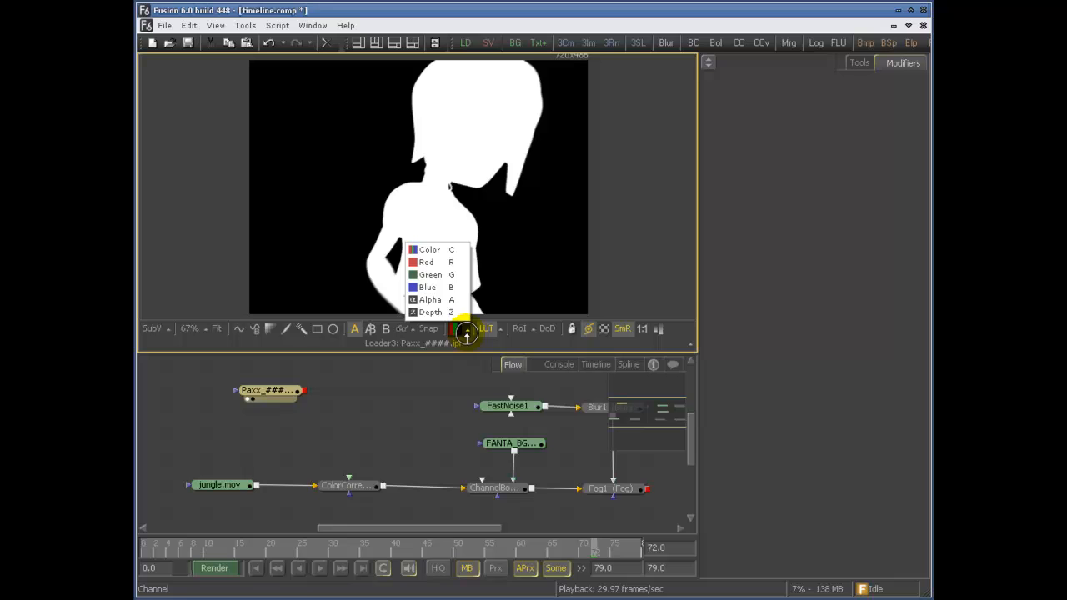
pyautogui.click(527, 277)
pyautogui.moveTo(520, 230)
pyautogui.mouseDown()
pyautogui.moveTo(465, 194)
pyautogui.moveTo(492, 161)
pyautogui.mouseUp()
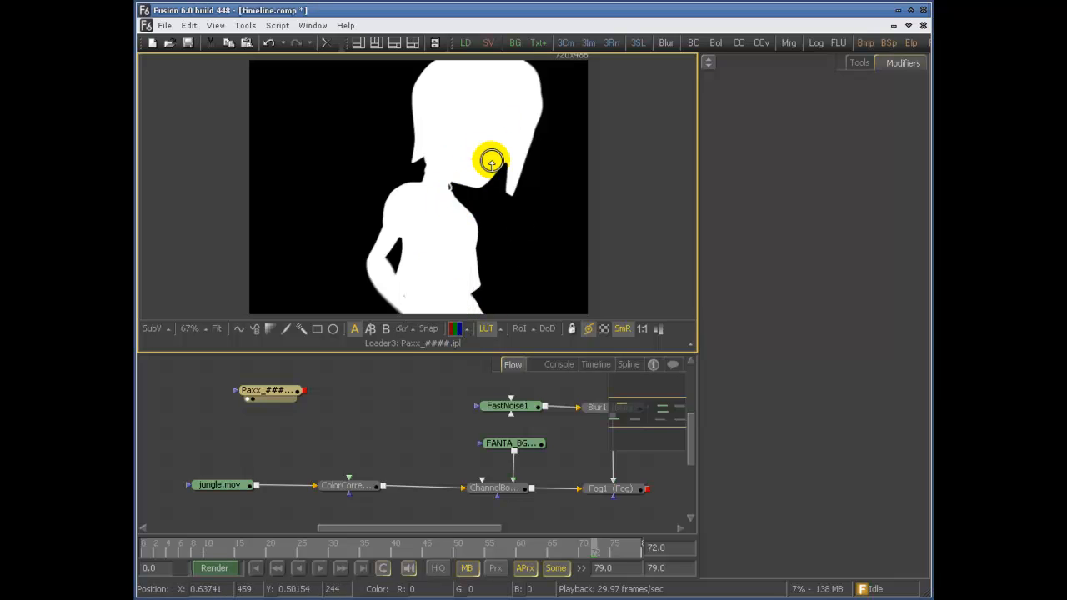
pyautogui.keyDown('ctrl'); pyautogui.scroll(-1, 492, 161); pyautogui.keyUp('ctrl')
pyautogui.moveTo(473, 159); pyautogui.dragTo(466, 165, button='middle')
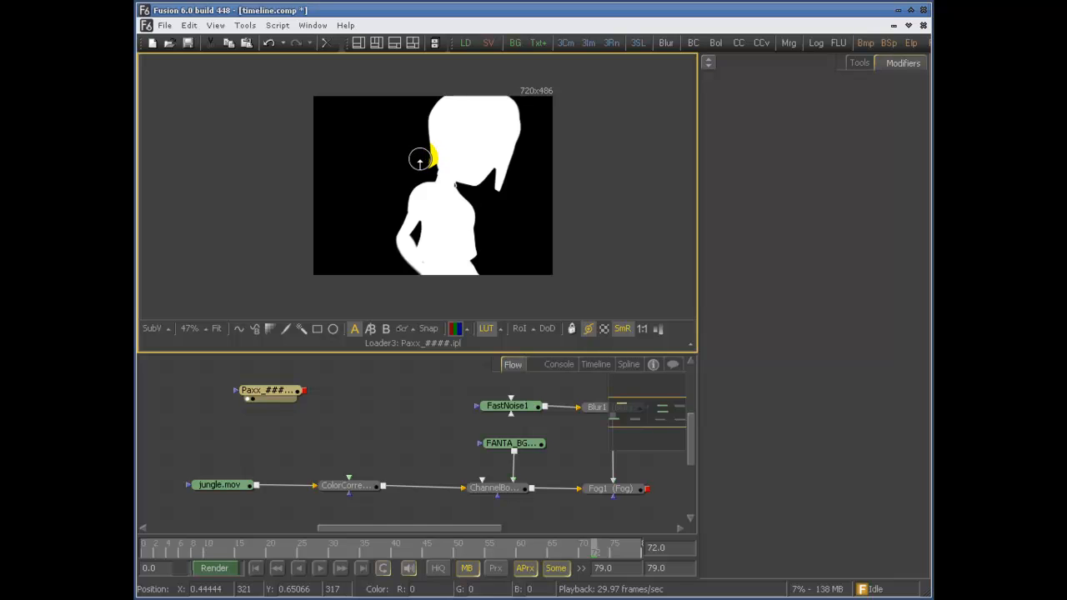
# - Turn off the viewer's Alpha Overlay so the Paxx character displays in normal color
pyautogui.rightClick(400, 117)
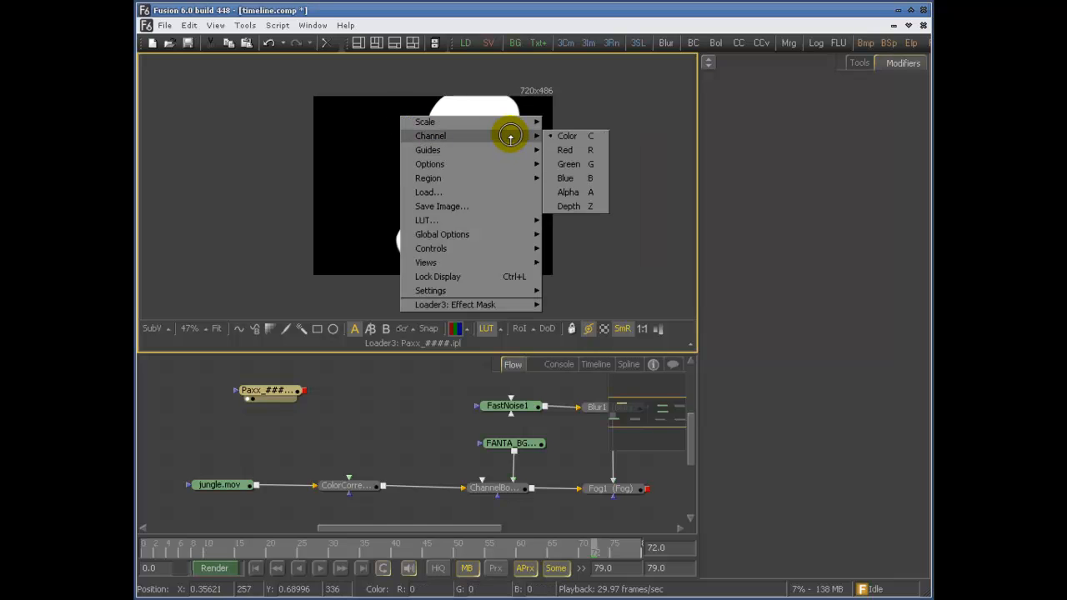
pyautogui.moveTo(508, 177)
pyautogui.moveTo(534, 165)
pyautogui.click(581, 179)
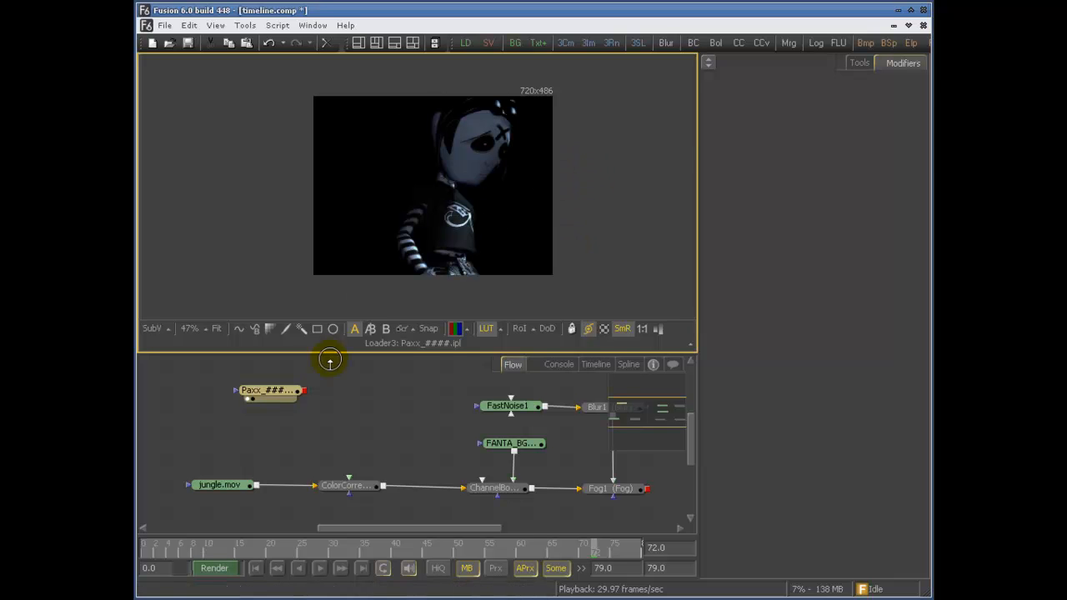
# - Display the ColorCorrector1 output in the viewer in place of the Paxx sequence
pyautogui.moveTo(359, 486); pyautogui.dragTo(446, 245)
pyautogui.click(416, 187)
pyautogui.scroll(2, 415, 187)
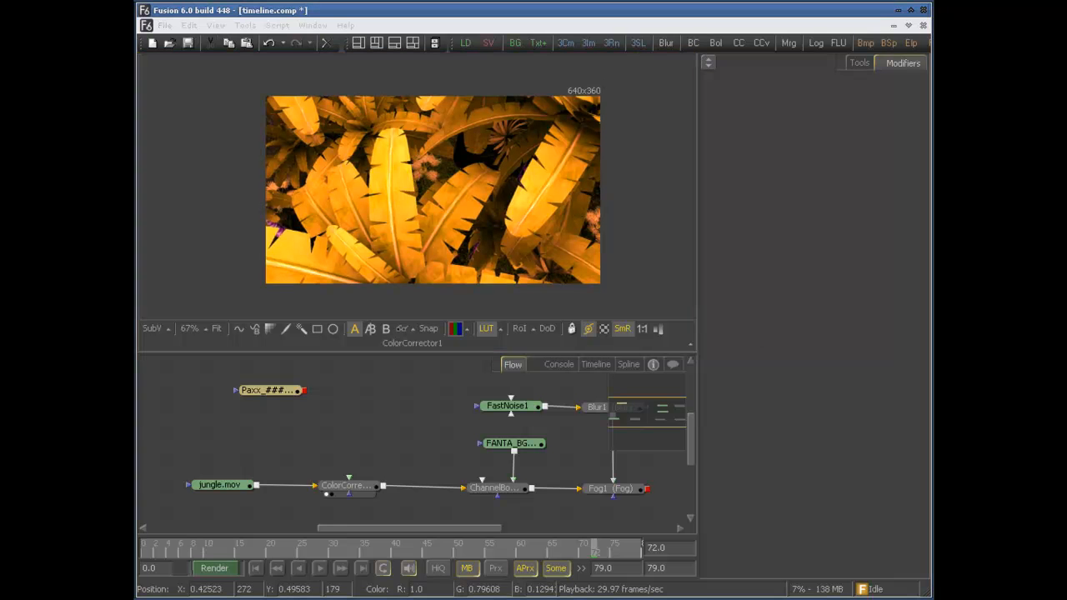
# - Turn on Show Pixel Grid in the viewer and magnify the leaf edges until individual pixels are outlined
pyautogui.rightClick(395, 142)
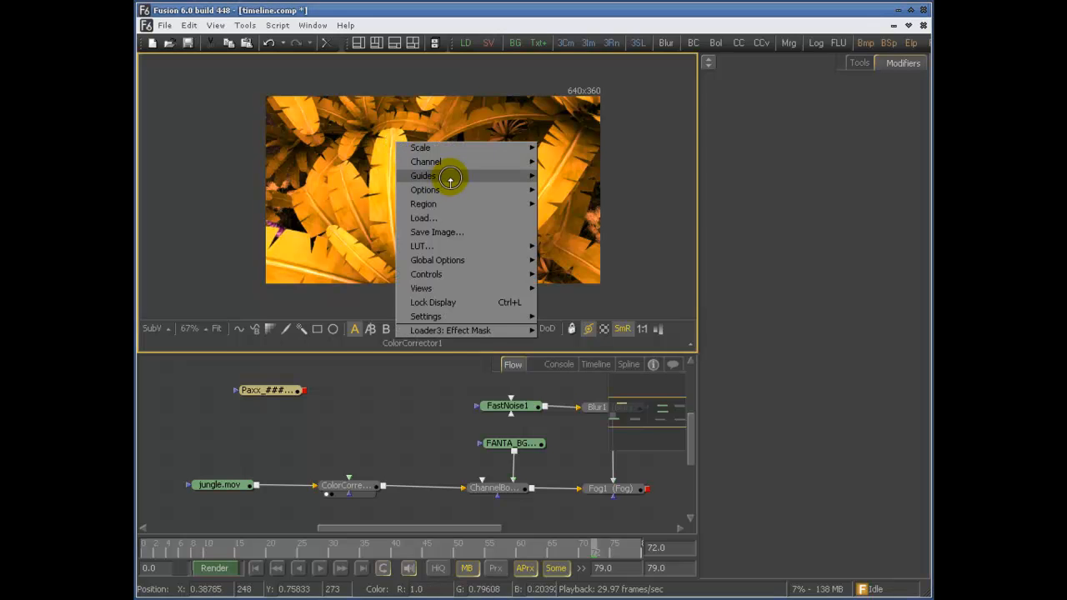
pyautogui.moveTo(465, 190)
pyautogui.click(640, 294)
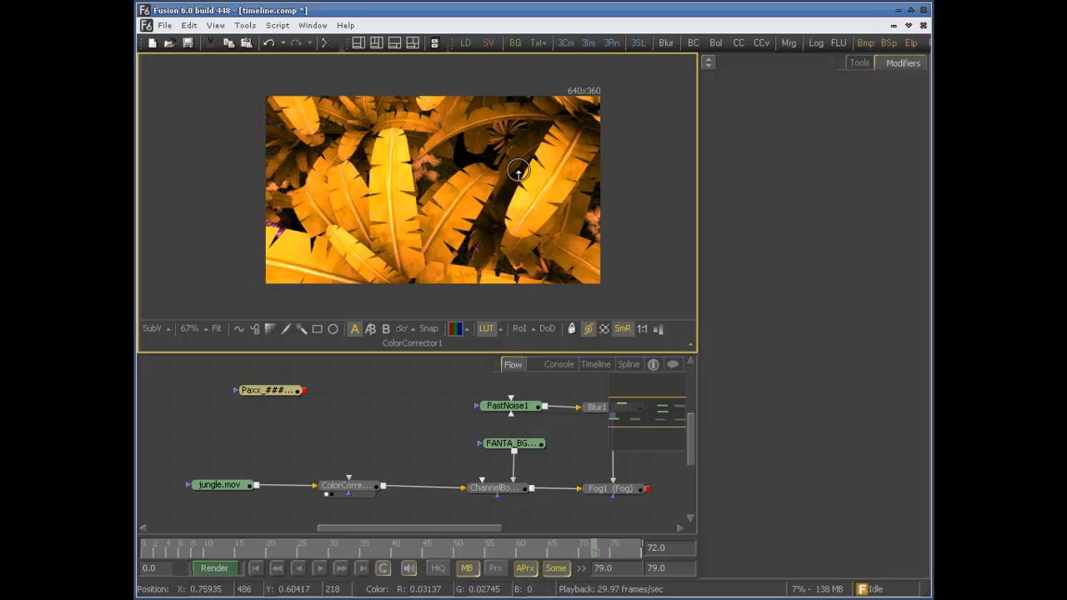
pyautogui.keyDown('ctrl'); pyautogui.scroll(10, 519, 172); pyautogui.keyUp('ctrl')
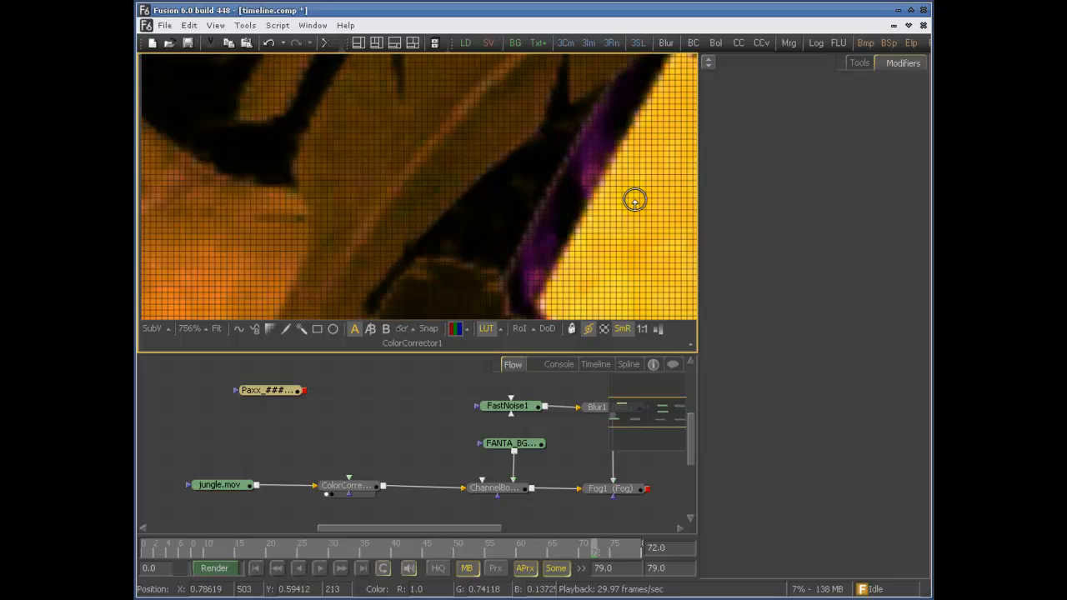
pyautogui.keyDown('ctrl'); pyautogui.scroll(5, 638, 196); pyautogui.keyUp('ctrl')
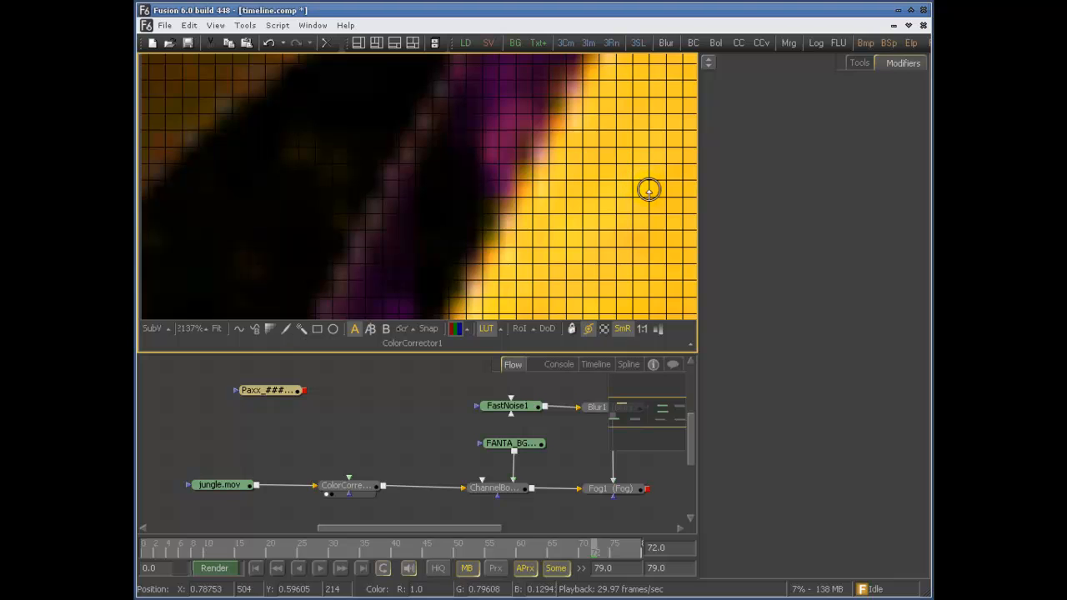
# - Turn off the viewer's pixel grid and fit the whole image in the view
pyautogui.rightClick(492, 109)
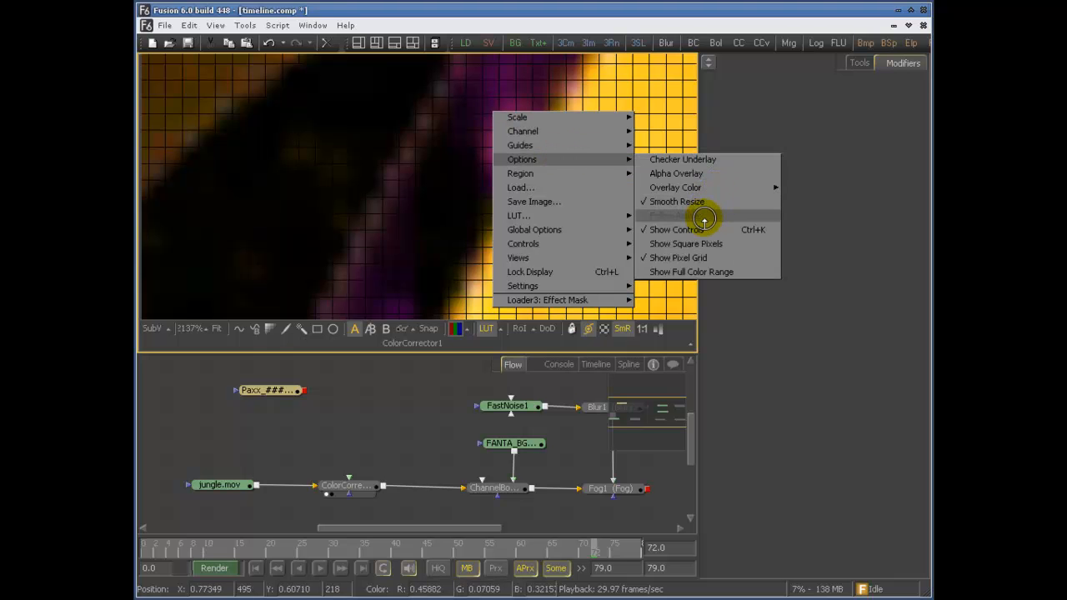
pyautogui.click(697, 260)
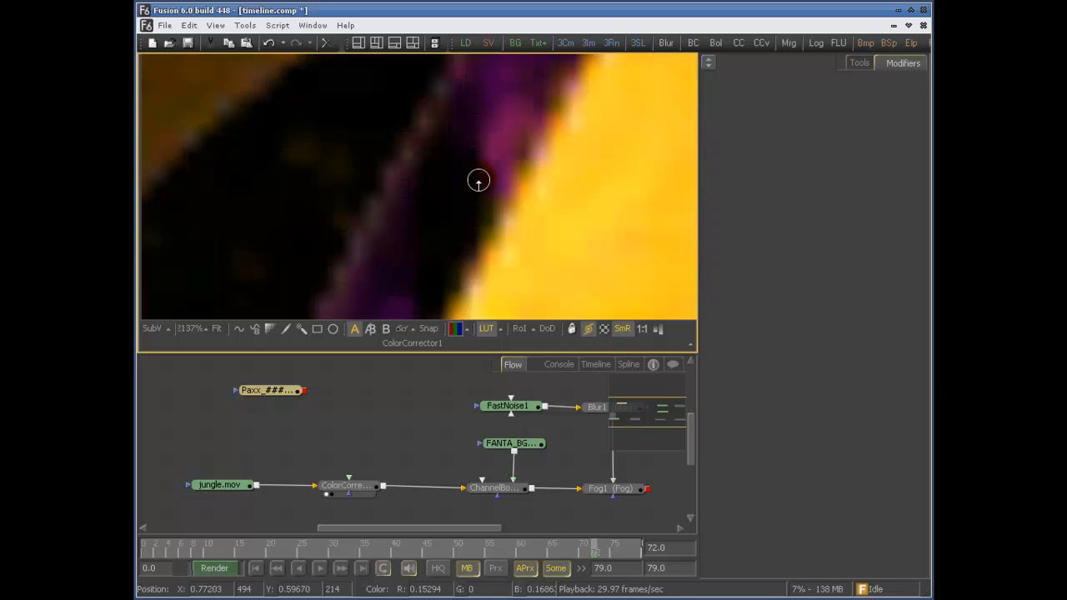
pyautogui.click(216, 330)
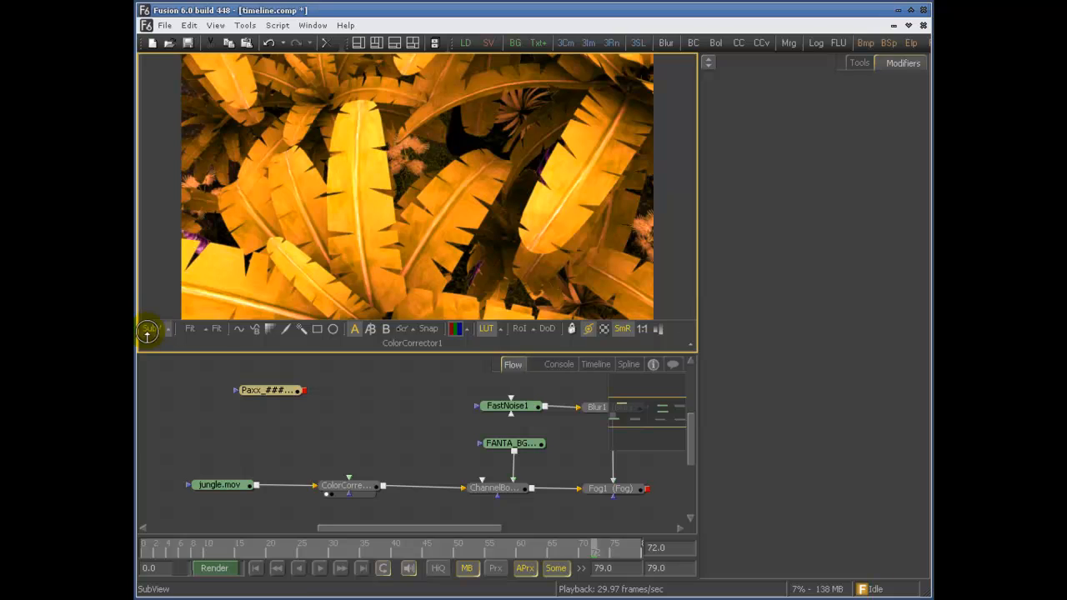
# - Set the viewer scale to 25%, followed by 100%
pyautogui.click(203, 332)
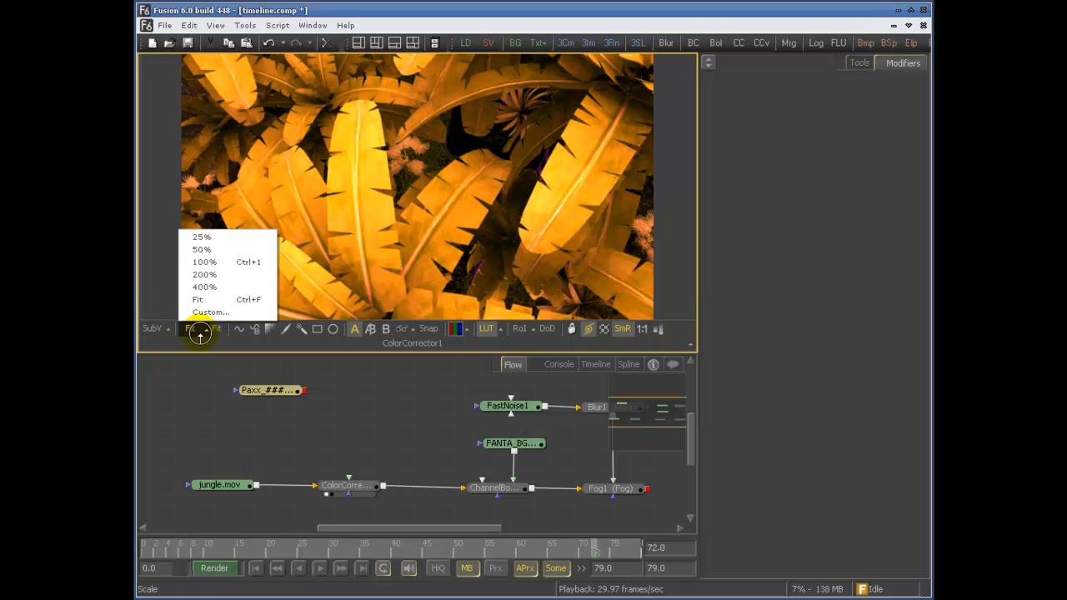
pyautogui.click(203, 238)
pyautogui.click(202, 328)
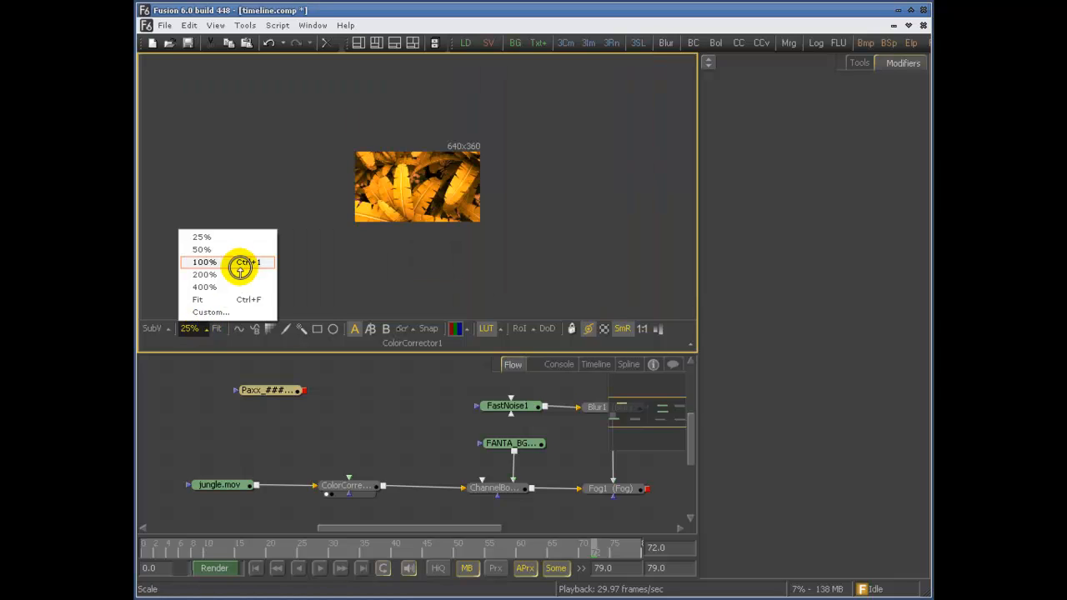
pyautogui.click(204, 286)
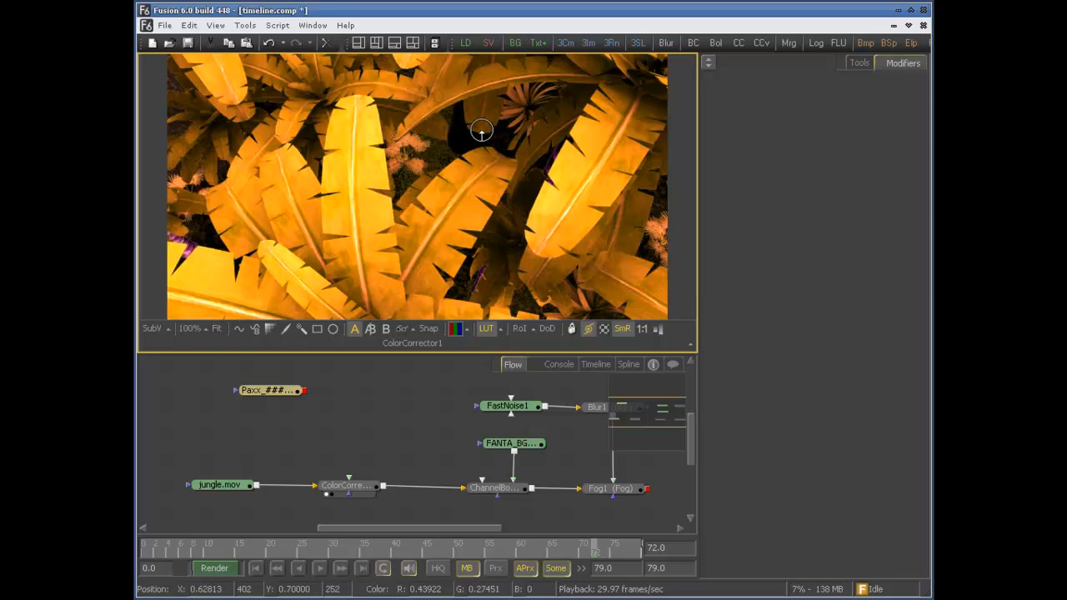
# - Set the viewer scale back to Fit for the ColorCorrector1 image
pyautogui.click(203, 331)
pyautogui.click(208, 299)
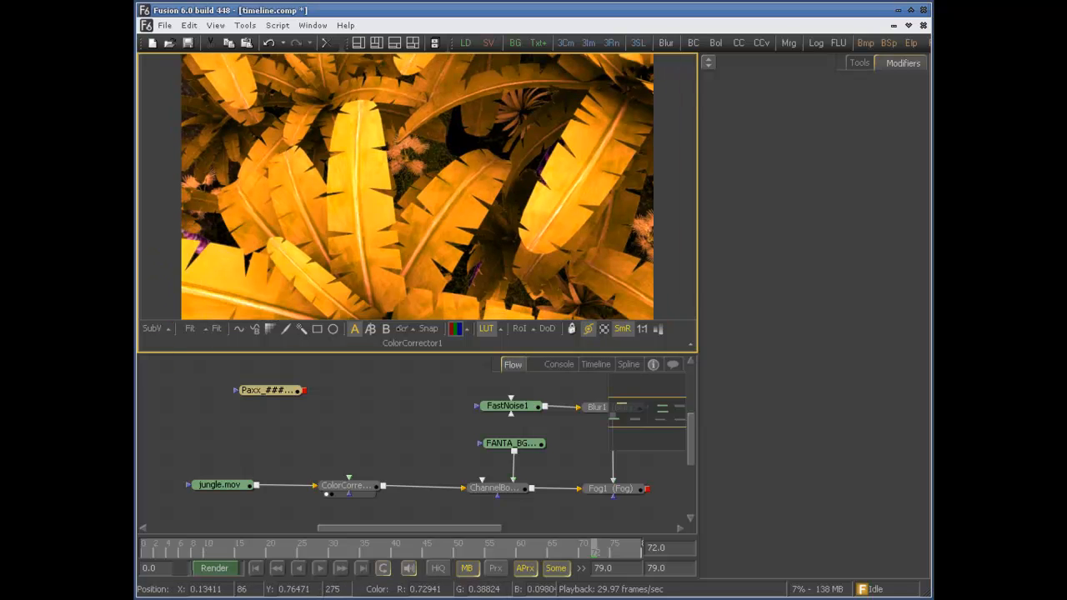
pyautogui.click(203, 330)
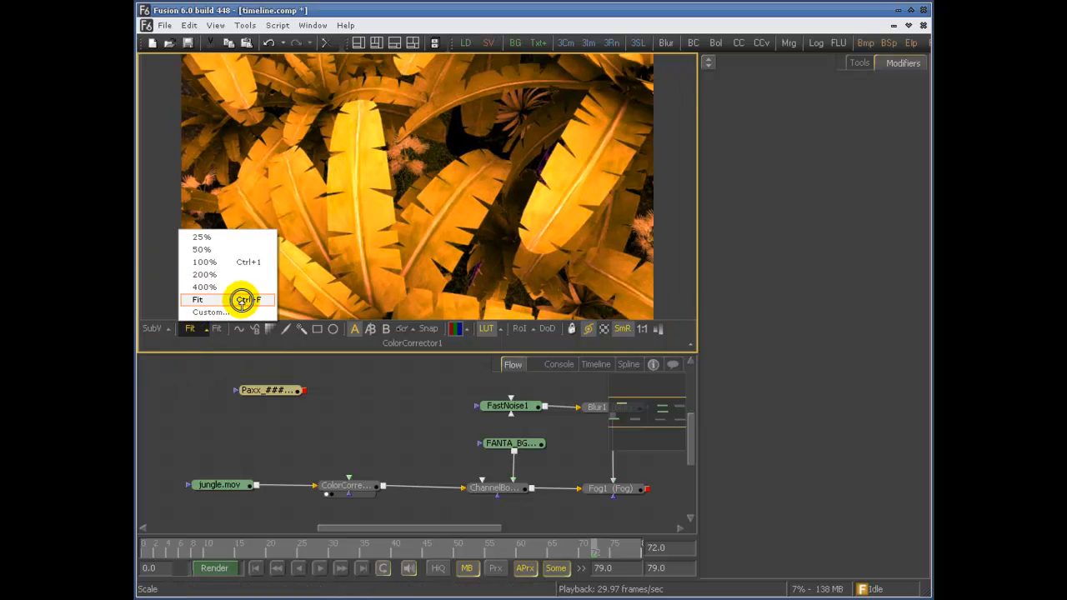
pyautogui.click(242, 300)
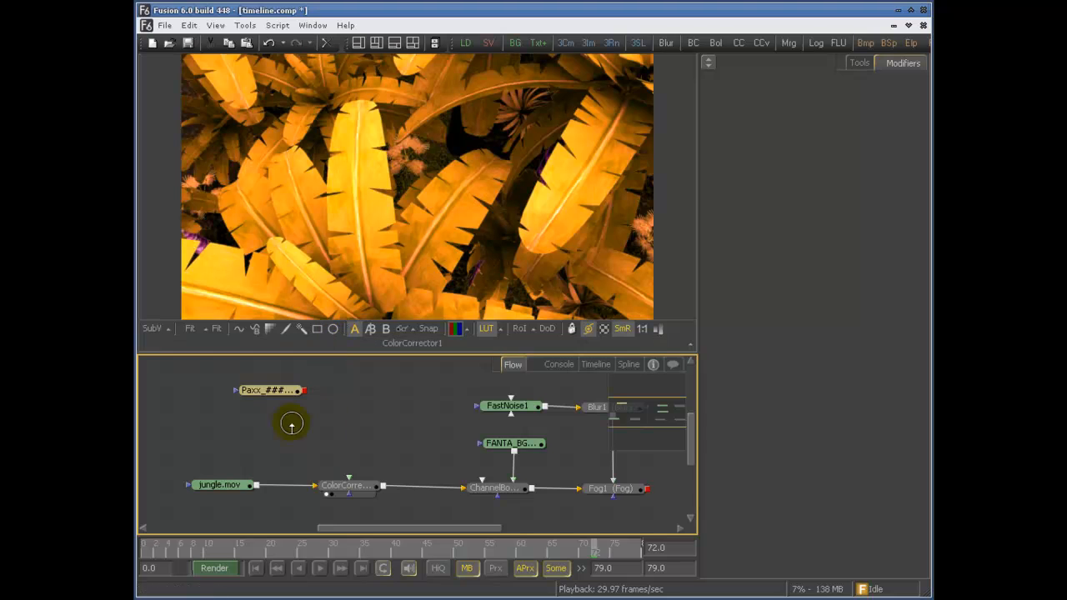
pyautogui.moveTo(347, 422); pyautogui.dragTo(311, 381, button='middle')
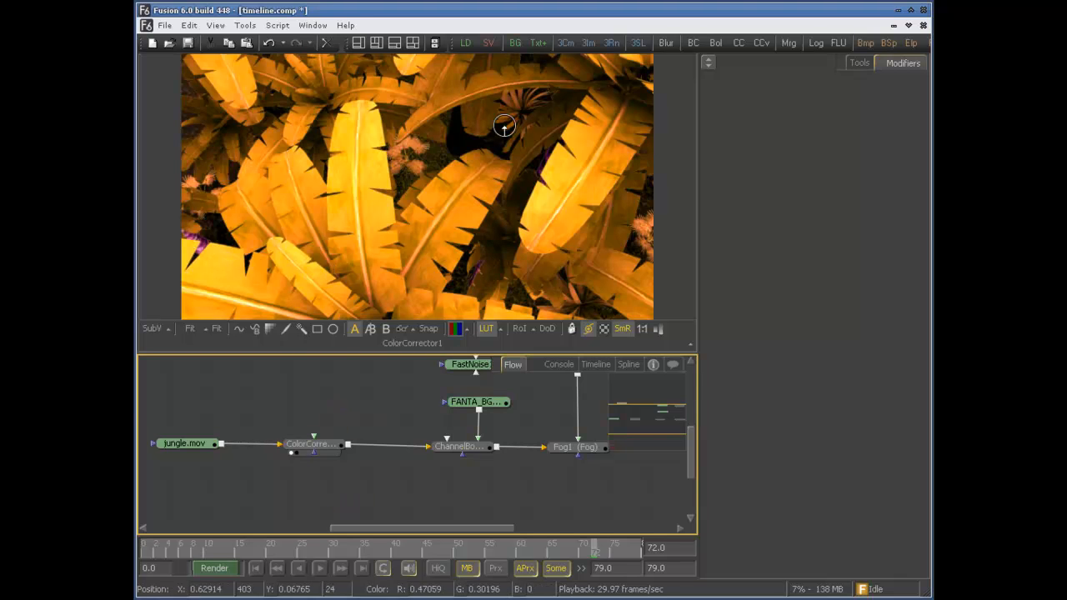
# - Load jungle.mov into viewer buffer A and ColorCorrector1 into buffer B, and compare them in an A/B split view
pyautogui.moveTo(188, 442); pyautogui.dragTo(346, 208)
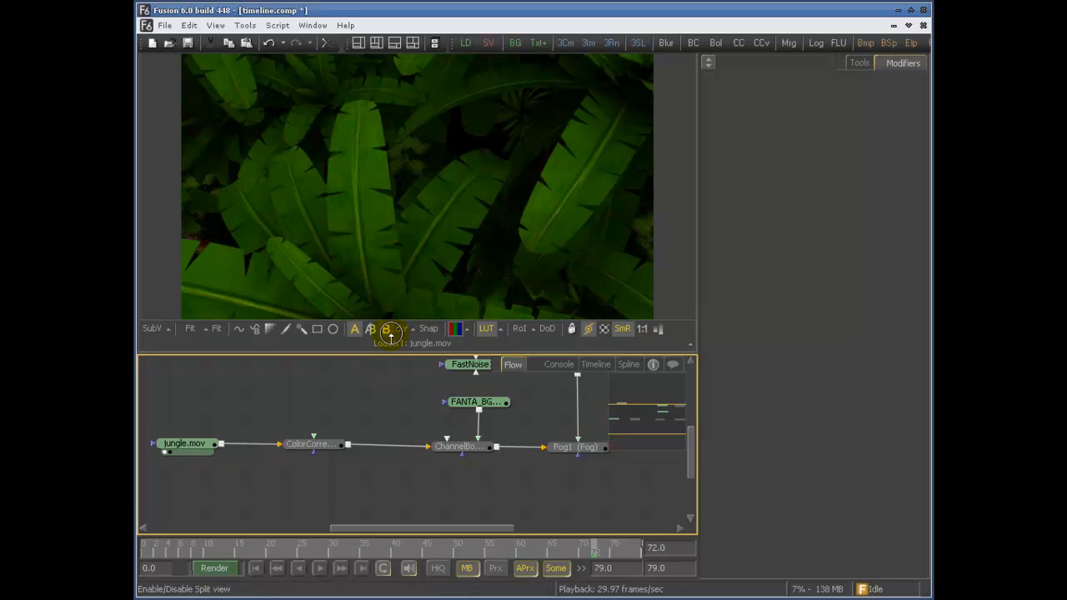
pyautogui.moveTo(317, 443); pyautogui.dragTo(413, 169)
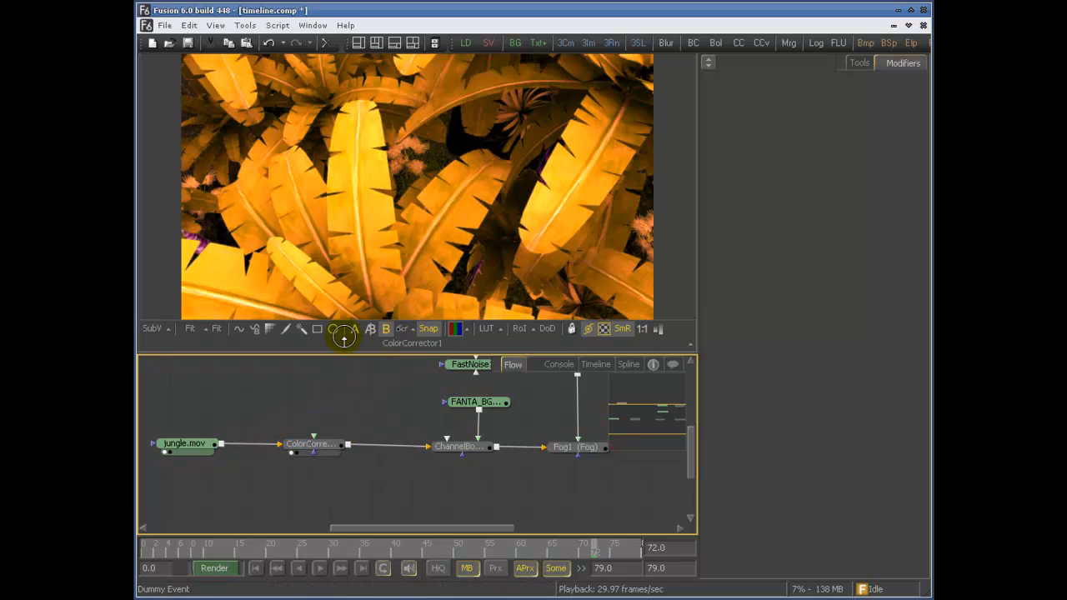
pyautogui.click(370, 329)
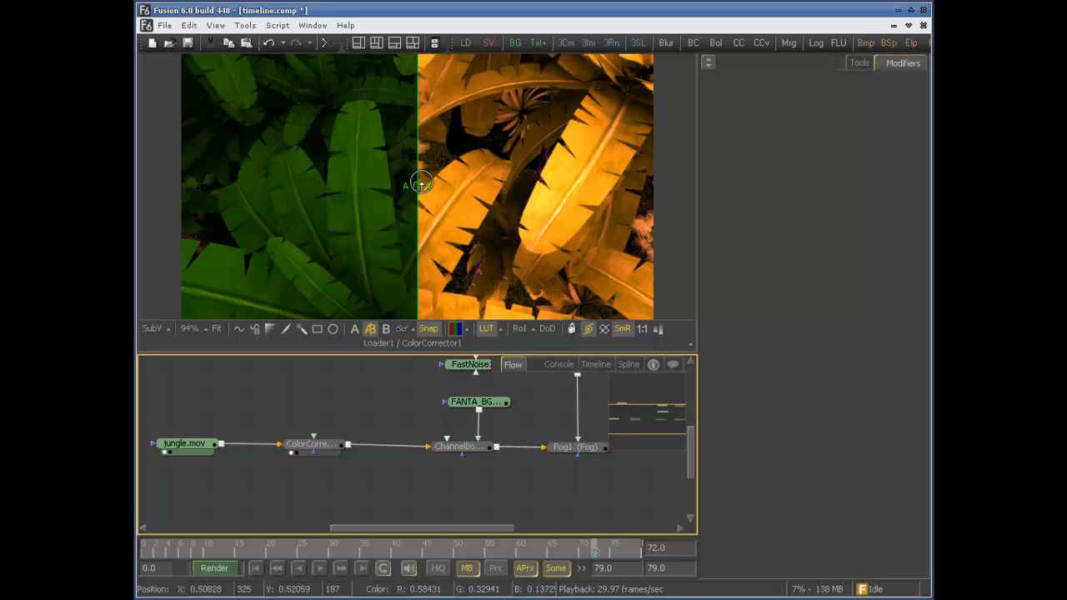
# - Move and tilt the A/B split line diagonally across the image, and return to viewing buffer A alone
pyautogui.moveTo(412, 221); pyautogui.dragTo(414, 186)
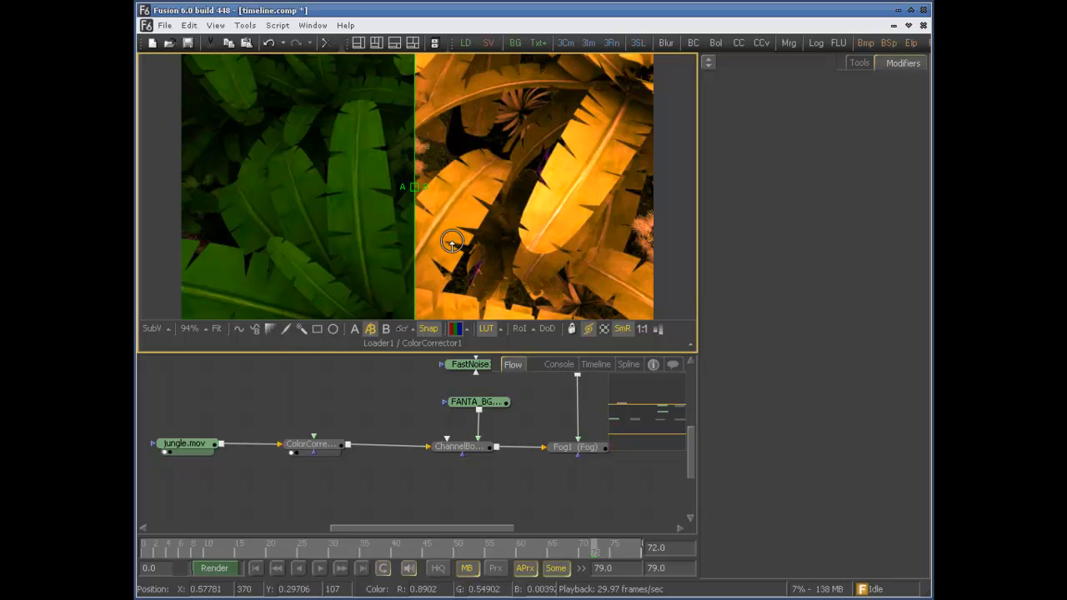
pyautogui.moveTo(414, 243)
pyautogui.mouseDown()
pyautogui.moveTo(298, 191)
pyautogui.moveTo(317, 143)
pyautogui.moveTo(435, 180)
pyautogui.moveTo(522, 114)
pyautogui.moveTo(369, 239)
pyautogui.moveTo(512, 135)
pyautogui.moveTo(410, 241)
pyautogui.mouseUp()
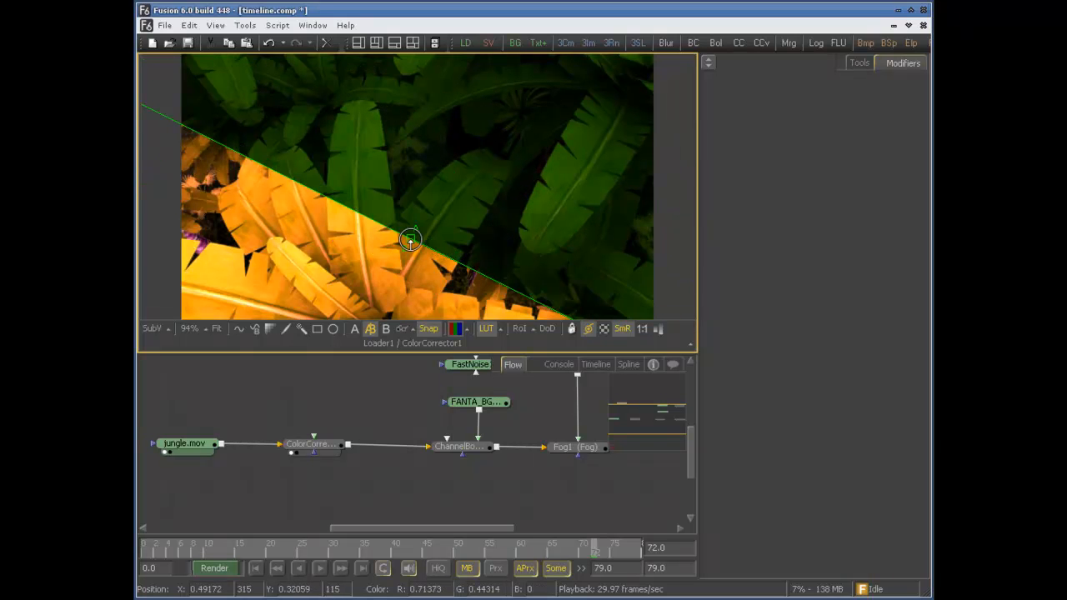
pyautogui.click(355, 328)
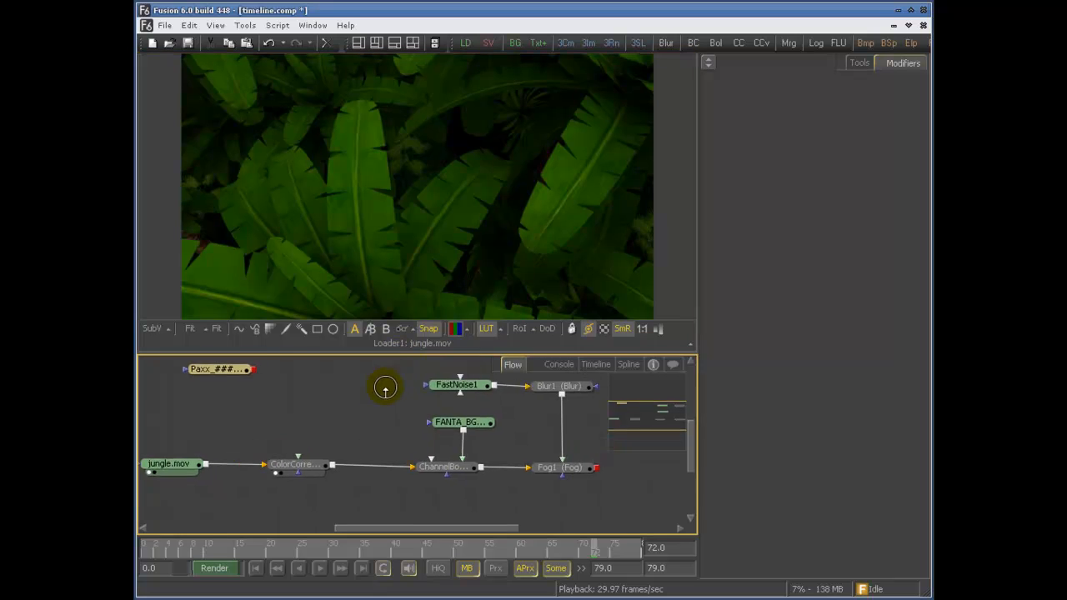
# - Add an Ellipse mask to ColorCorrector1, reposition its node above it, and view the masked ColorCorrector1 result
pyautogui.moveTo(381, 386); pyautogui.dragTo(360, 381, button='middle')
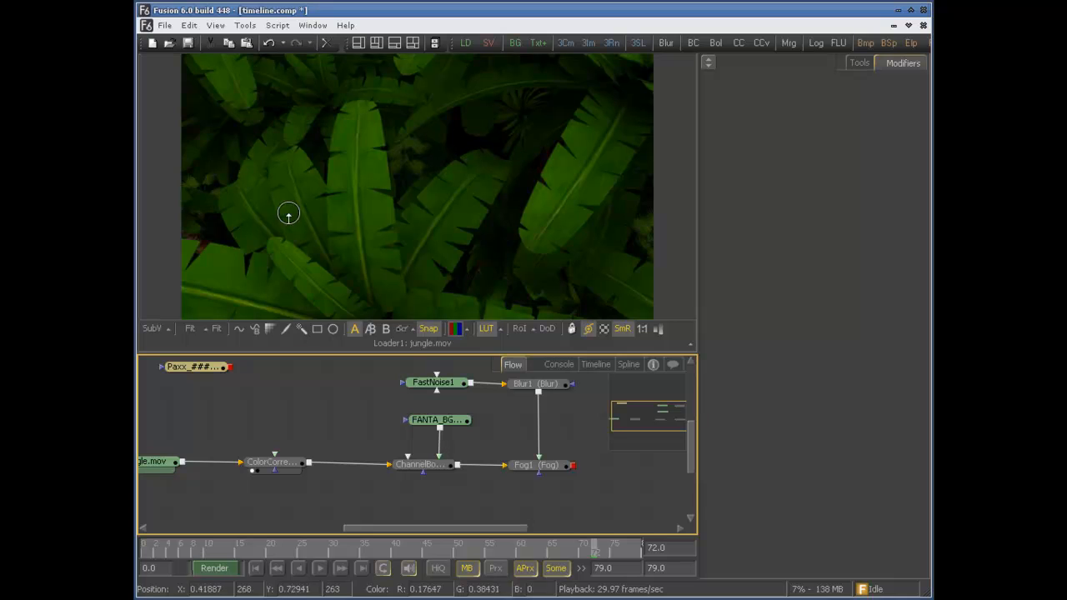
pyautogui.click(302, 462)
pyautogui.click(331, 329)
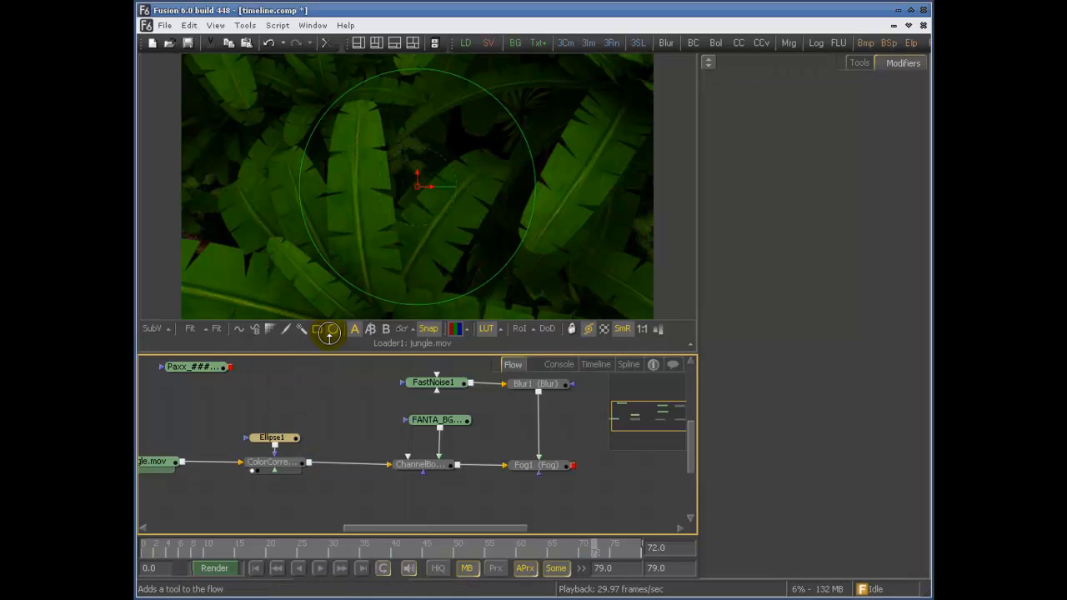
pyautogui.moveTo(273, 438); pyautogui.dragTo(275, 407)
pyautogui.moveTo(279, 462); pyautogui.dragTo(429, 211)
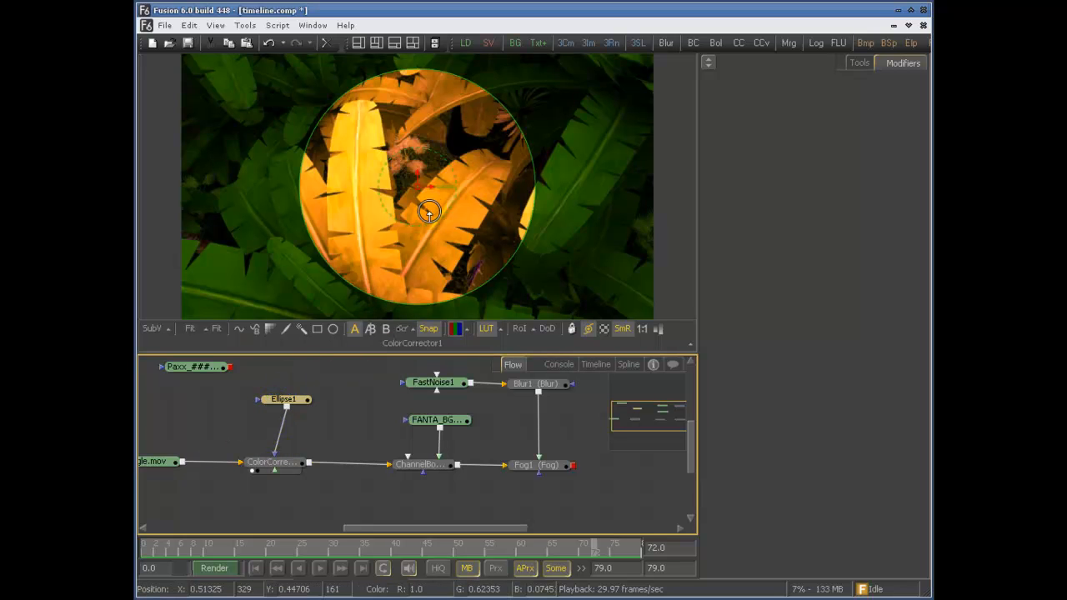
pyautogui.click(451, 187)
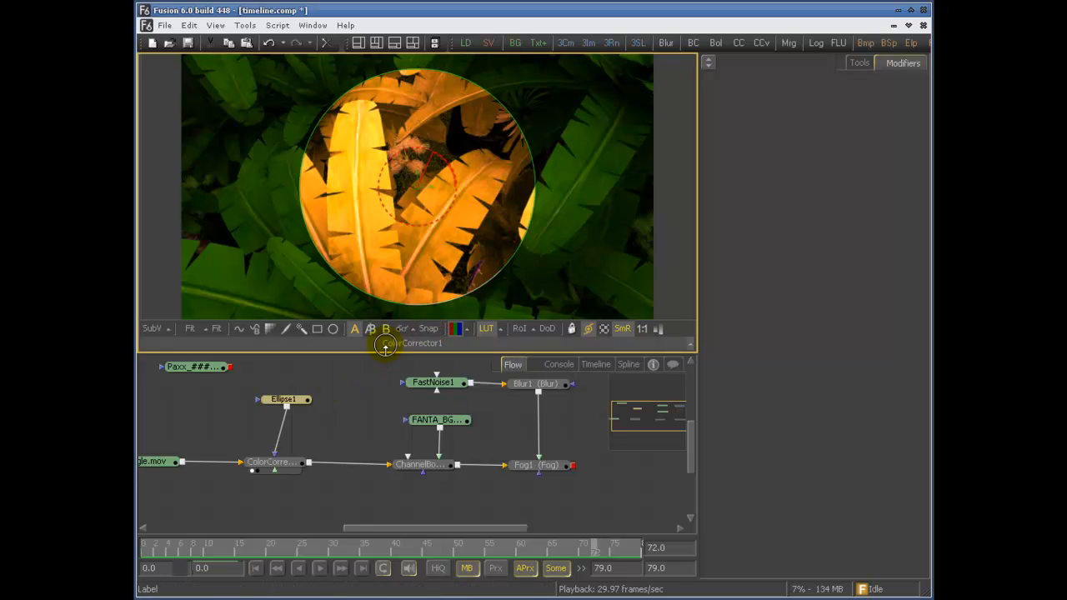
# - Delete the Ellipse1 mask node from the flow
pyautogui.moveTo(339, 377); pyautogui.dragTo(266, 411)
pyautogui.press('Delete')
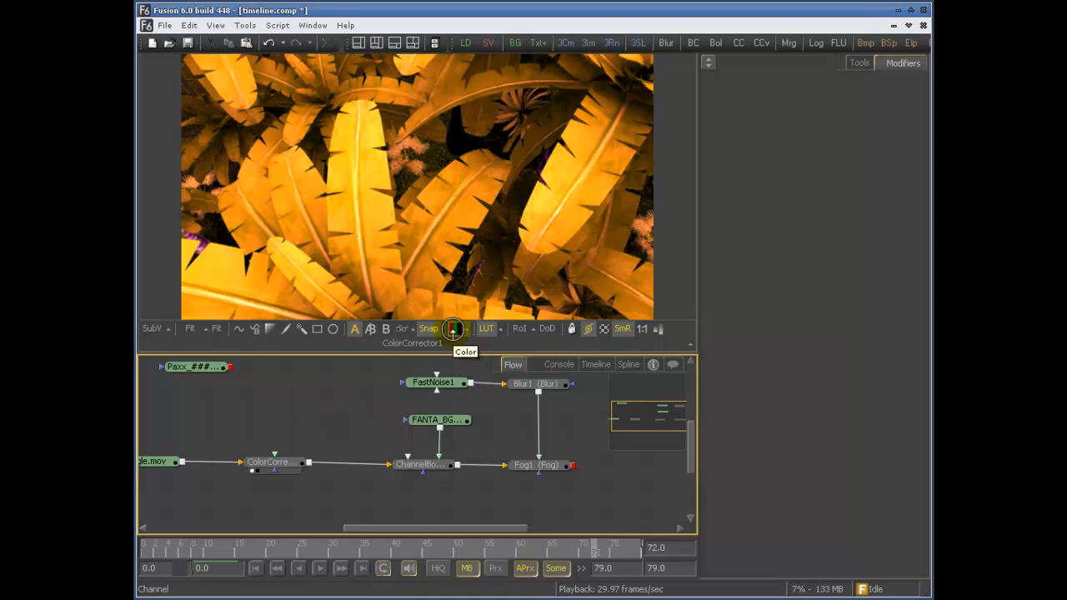
# - View the ColorCorrector1 image's Red, Green, Blue, Alpha and Depth channels one after another
pyautogui.click(467, 329)
pyautogui.click(446, 261)
pyautogui.click(467, 330)
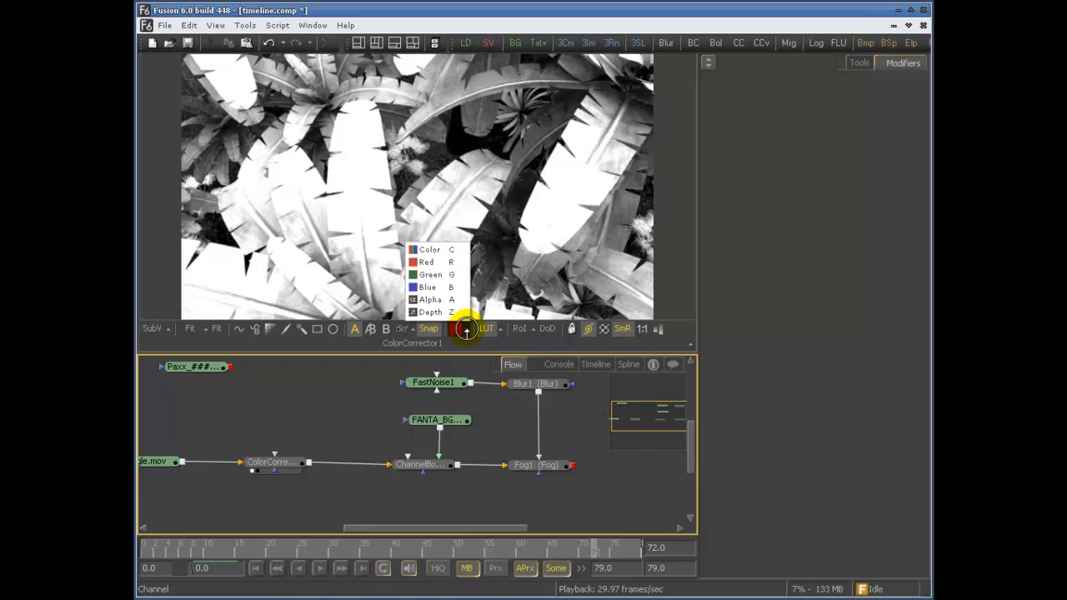
pyautogui.click(441, 274)
pyautogui.click(465, 328)
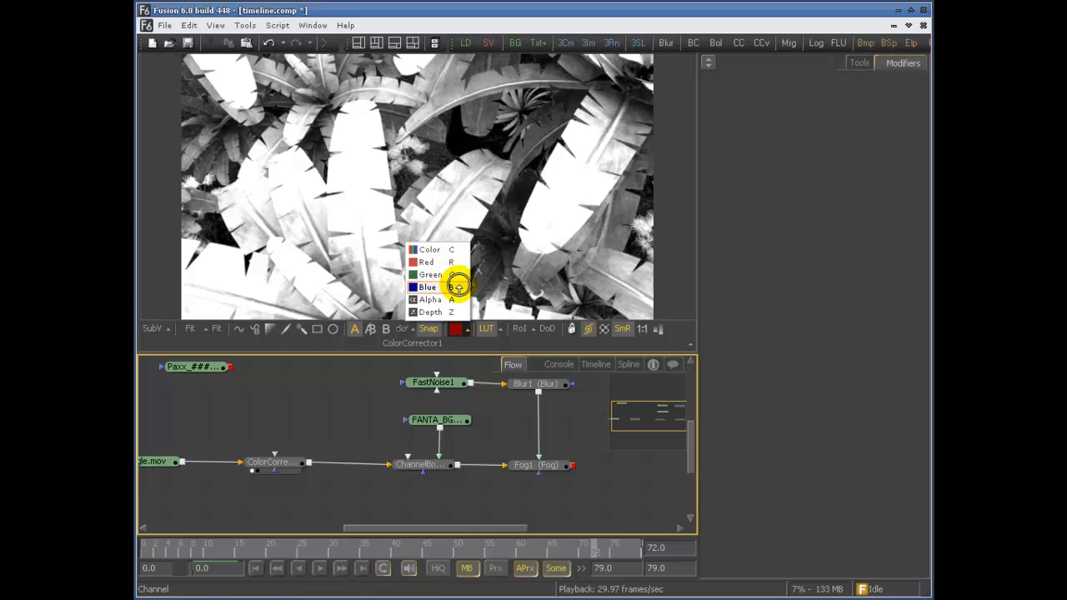
pyautogui.click(455, 286)
pyautogui.click(465, 328)
pyautogui.click(446, 302)
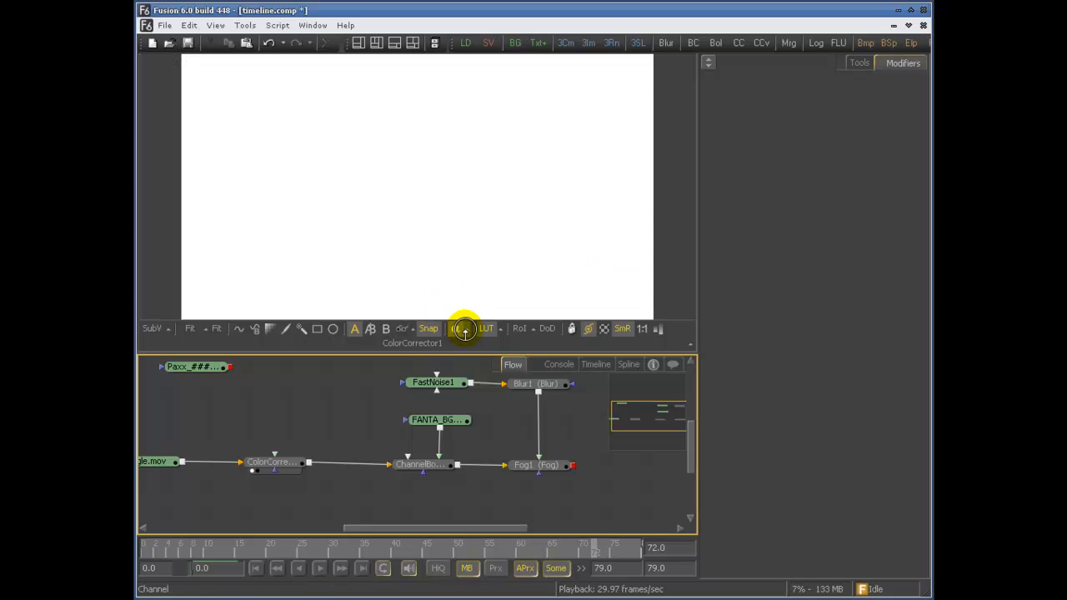
pyautogui.click(459, 328)
pyautogui.click(446, 311)
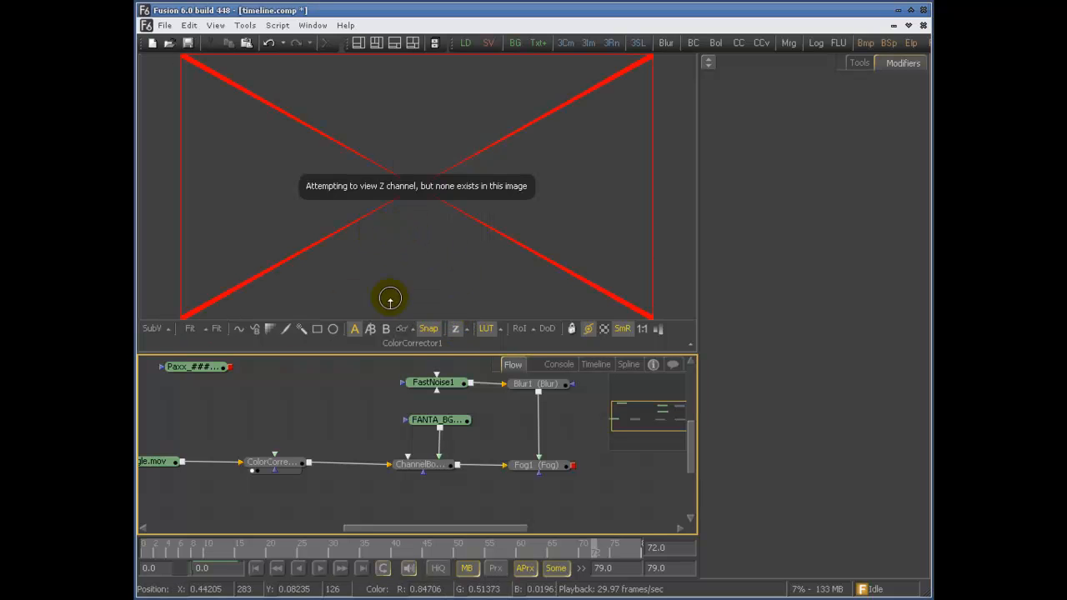
# - View the ChannelBooleans1 node's Depth channel, and switch the viewer back to Color
pyautogui.moveTo(440, 466); pyautogui.dragTo(483, 163)
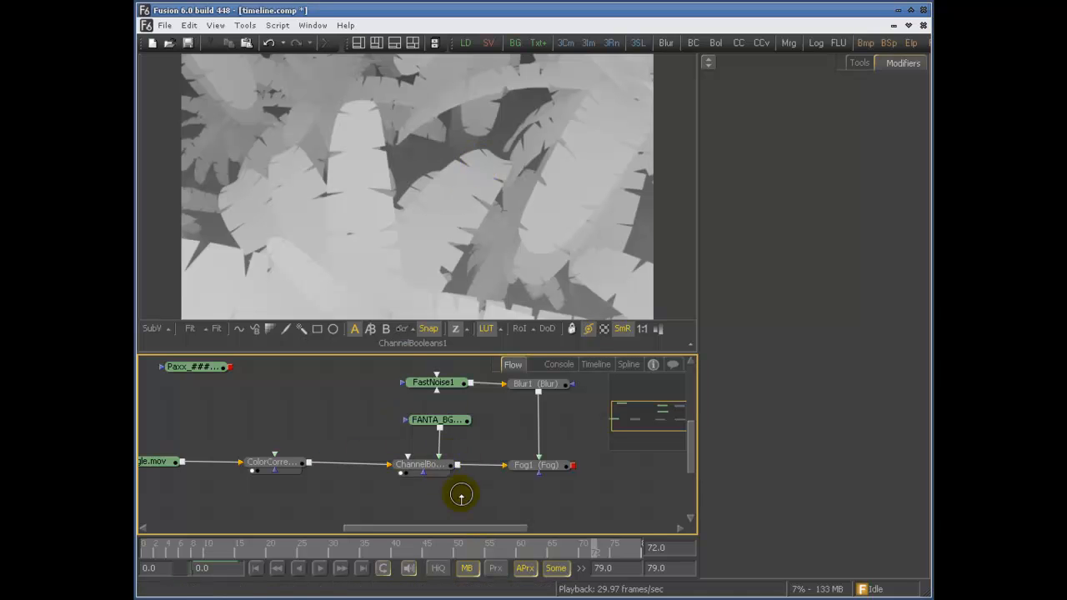
pyautogui.click(435, 468)
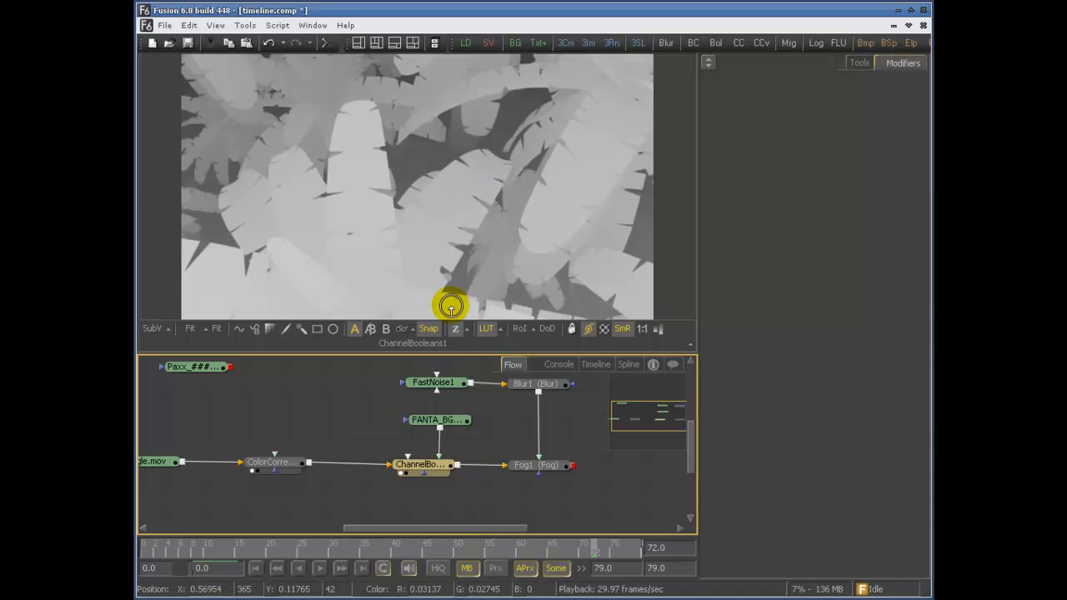
pyautogui.click(464, 331)
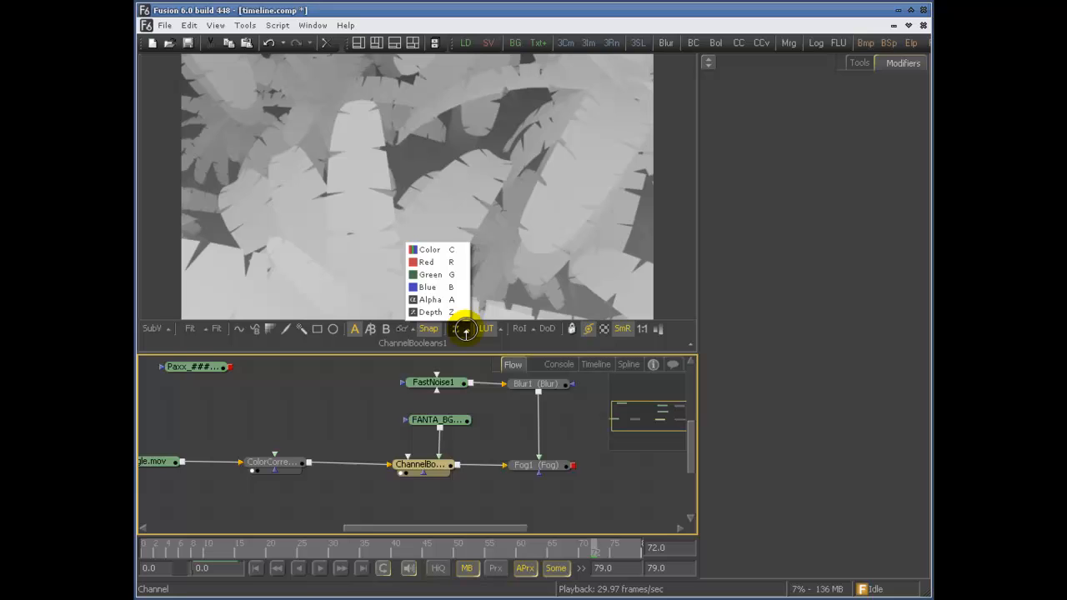
pyautogui.click(453, 247)
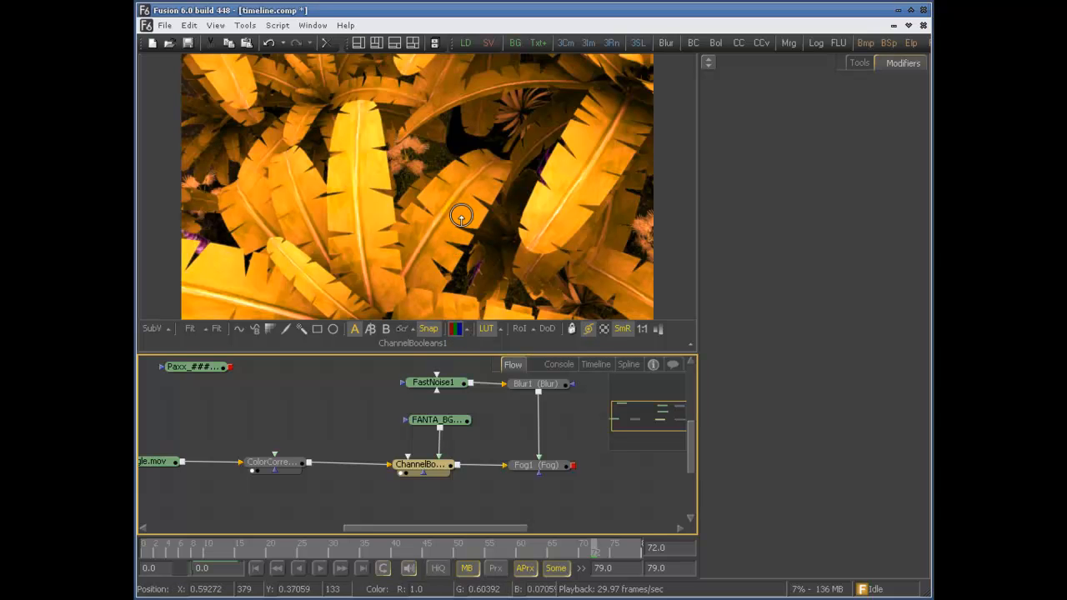
# - Cycle the ChannelBooleans1 view through the red, green, blue, alpha and Z channels, and return to Color
pyautogui.click(461, 216)
pyautogui.press('r')
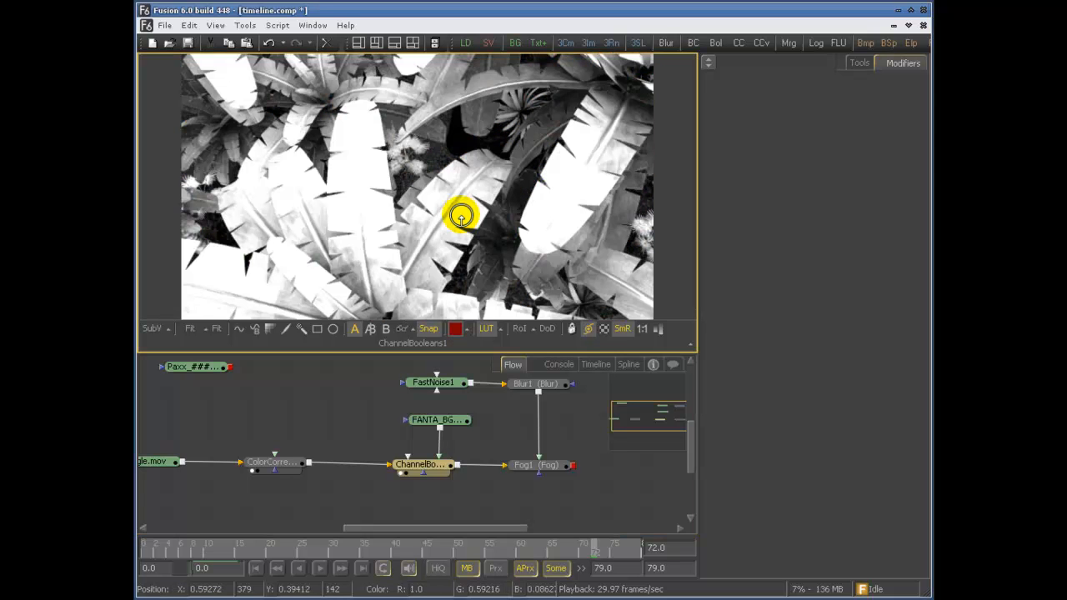
pyautogui.press('g')
pyautogui.press('b')
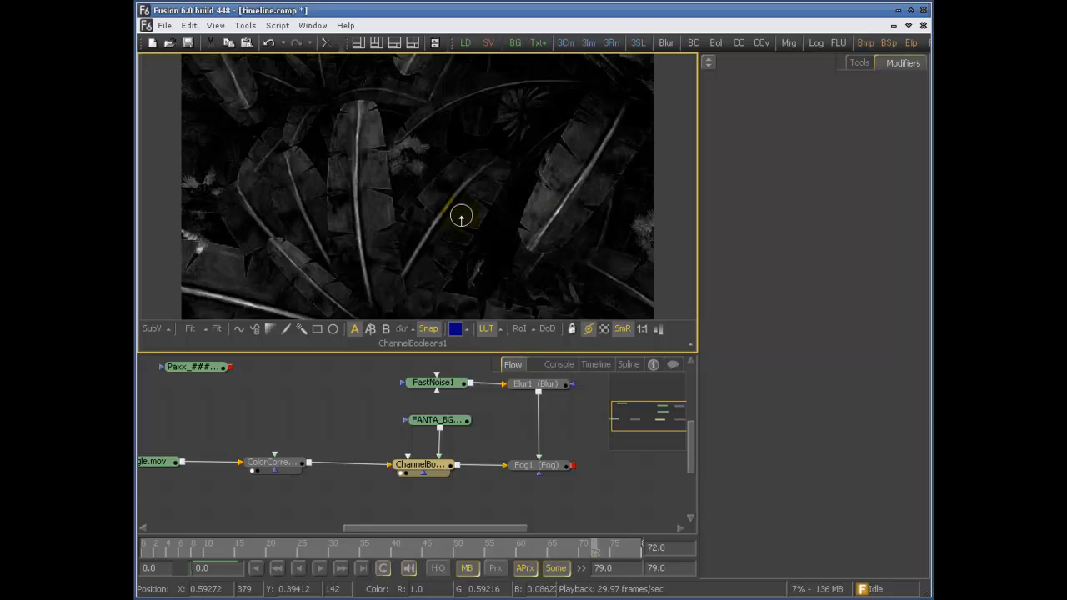
pyautogui.press('a')
pyautogui.press('z')
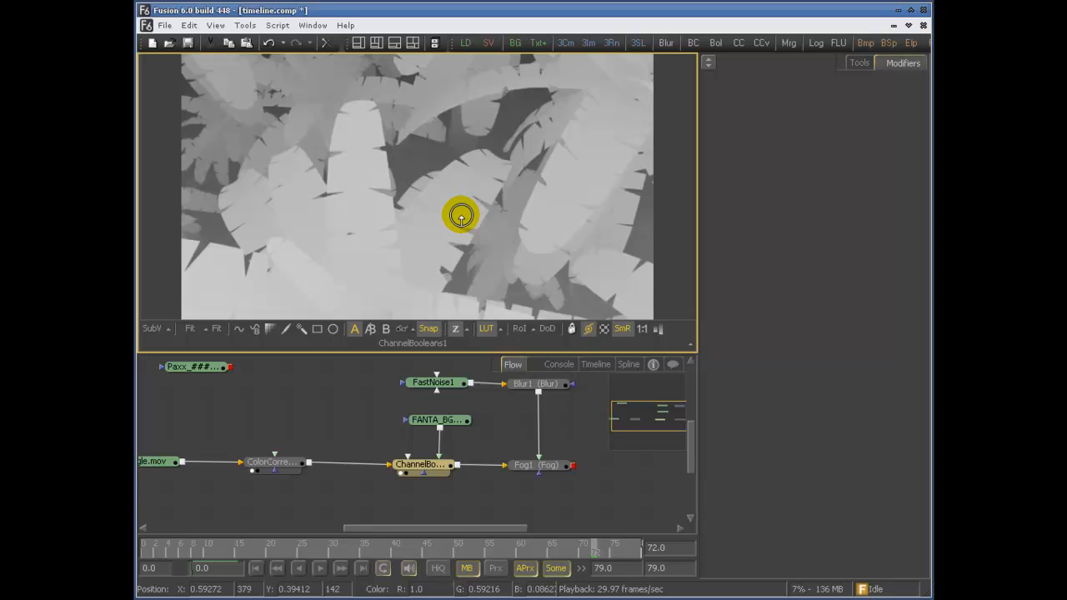
pyautogui.click(468, 328)
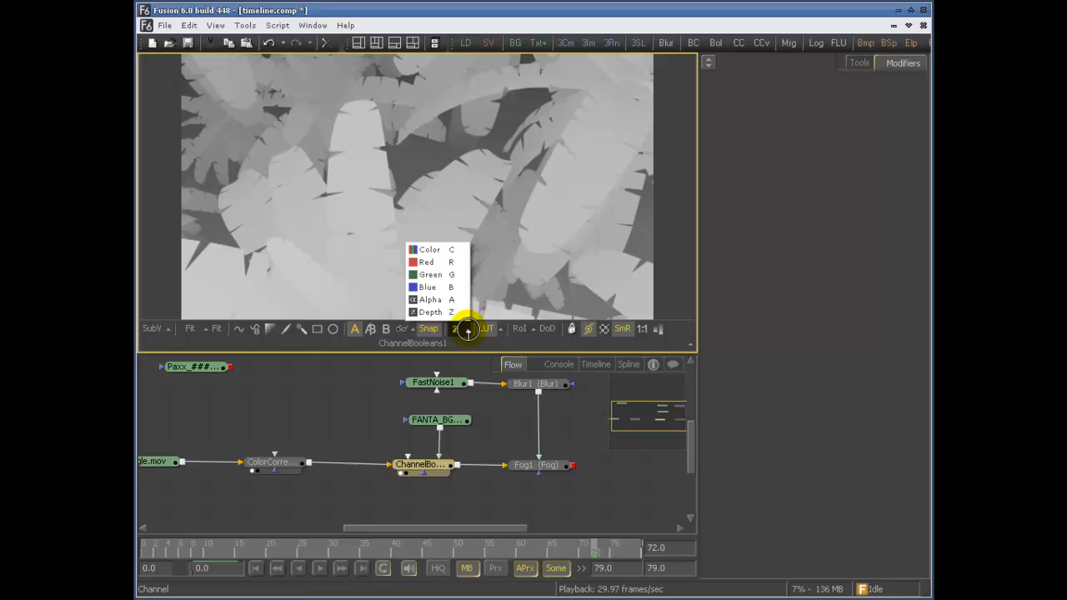
pyautogui.click(450, 250)
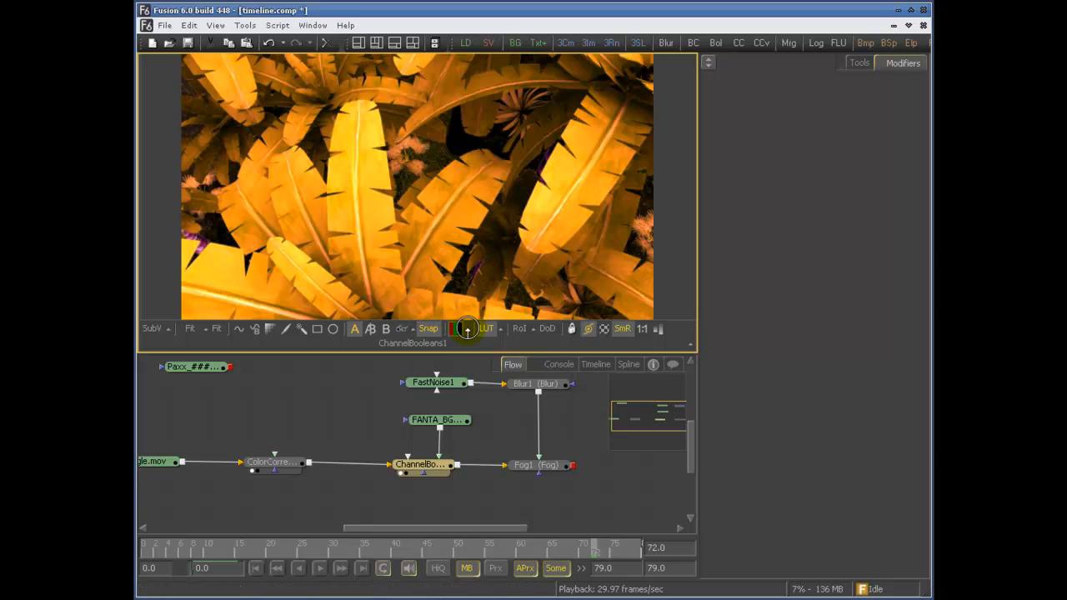
pyautogui.click(468, 332)
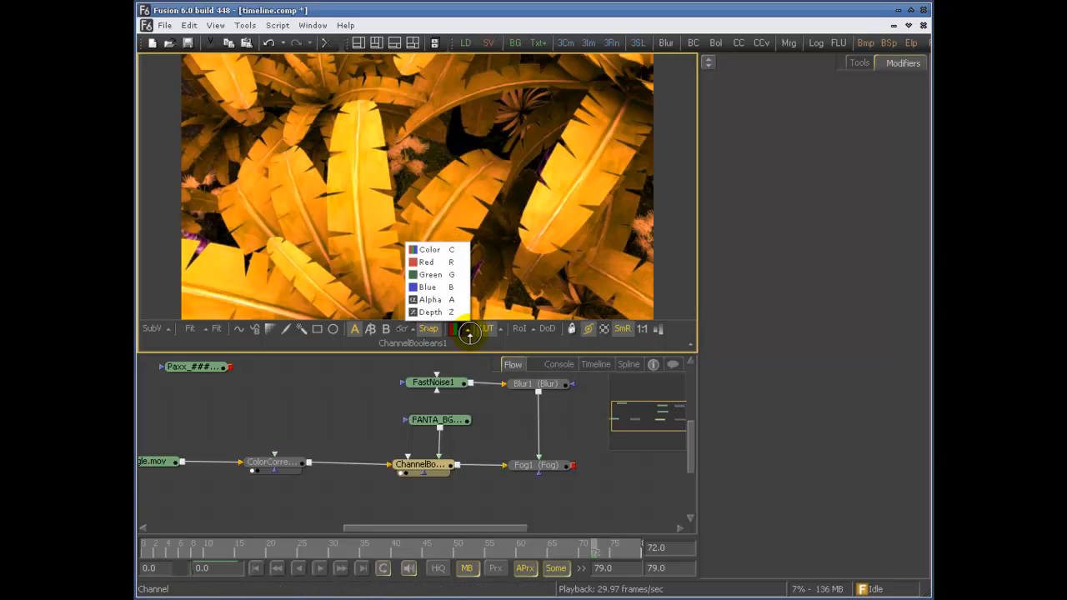
pyautogui.click(475, 356)
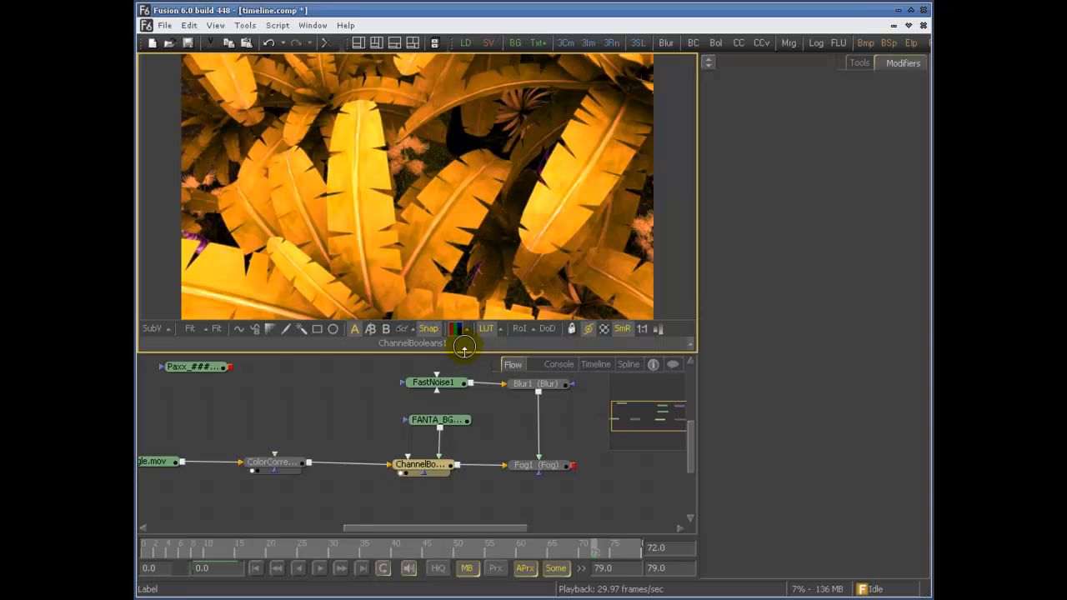
# - Show the ChannelBooleans1 tool controls and examine its Aux Channels settings
pyautogui.moveTo(310, 422); pyautogui.dragTo(312, 431, button='middle')
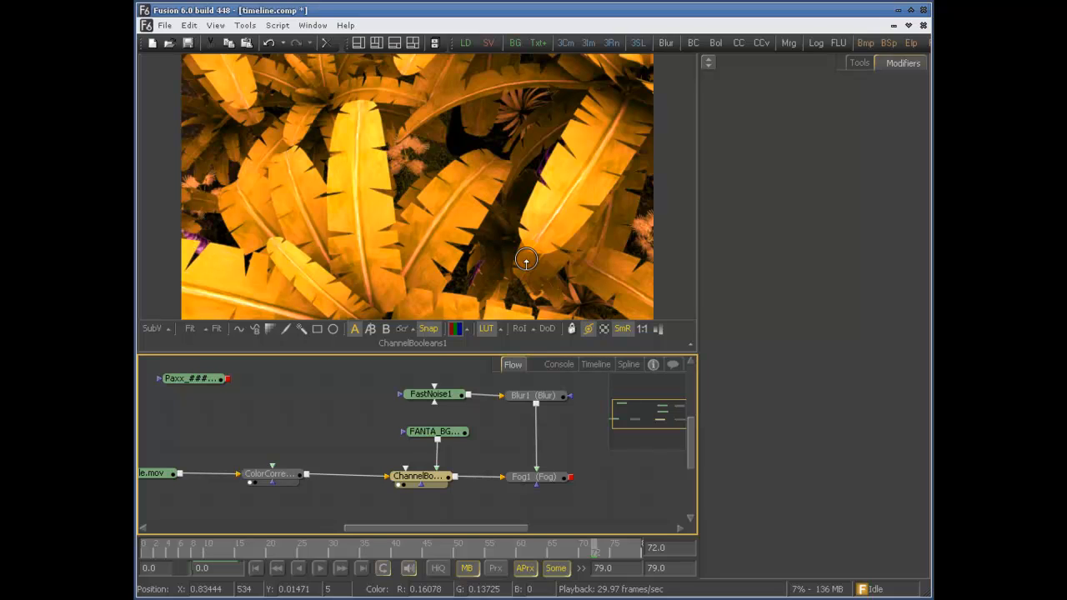
pyautogui.click(421, 480)
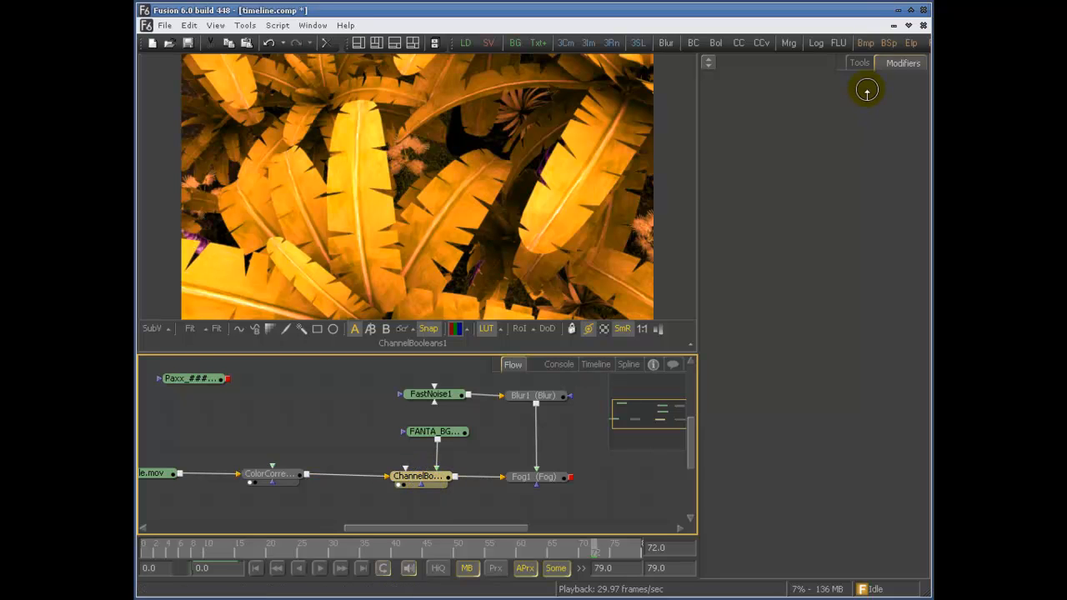
pyautogui.click(859, 62)
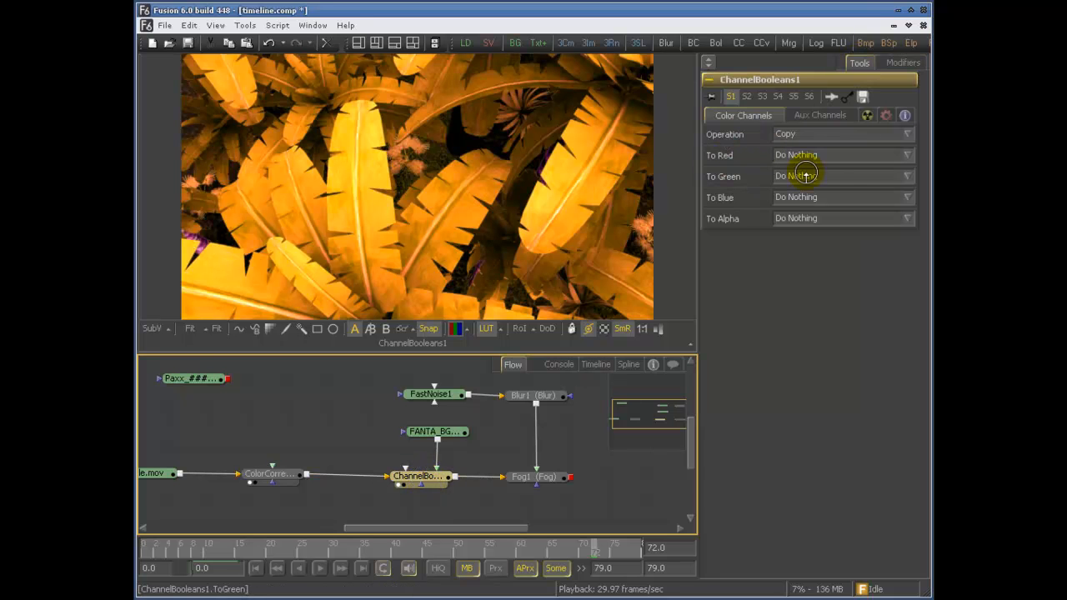
pyautogui.click(837, 115)
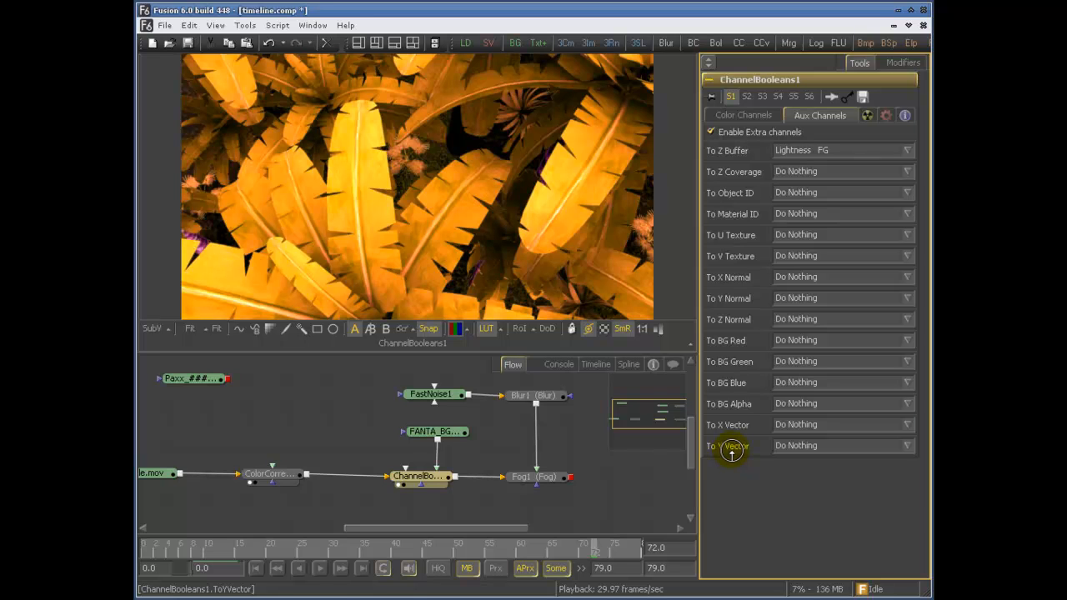
pyautogui.moveTo(483, 452)
pyautogui.mouseDown(button='middle')
pyautogui.moveTo(467, 468)
pyautogui.moveTo(449, 460)
pyautogui.mouseUp(button='middle')
pyautogui.moveTo(521, 490); pyautogui.dragTo(477, 486, button='middle')
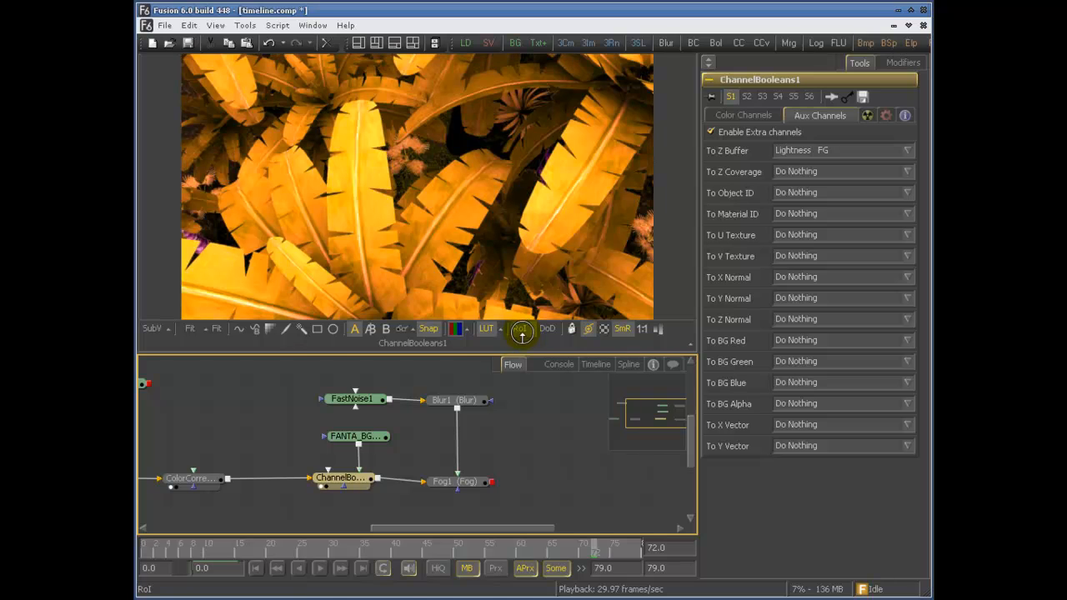
# - Zoom the viewer out to 67% and show the ChannelBooleans1 Color Channels settings
pyautogui.click(424, 199)
pyautogui.keyDown('ctrl'); pyautogui.scroll(-1, 424, 199); pyautogui.keyUp('ctrl')
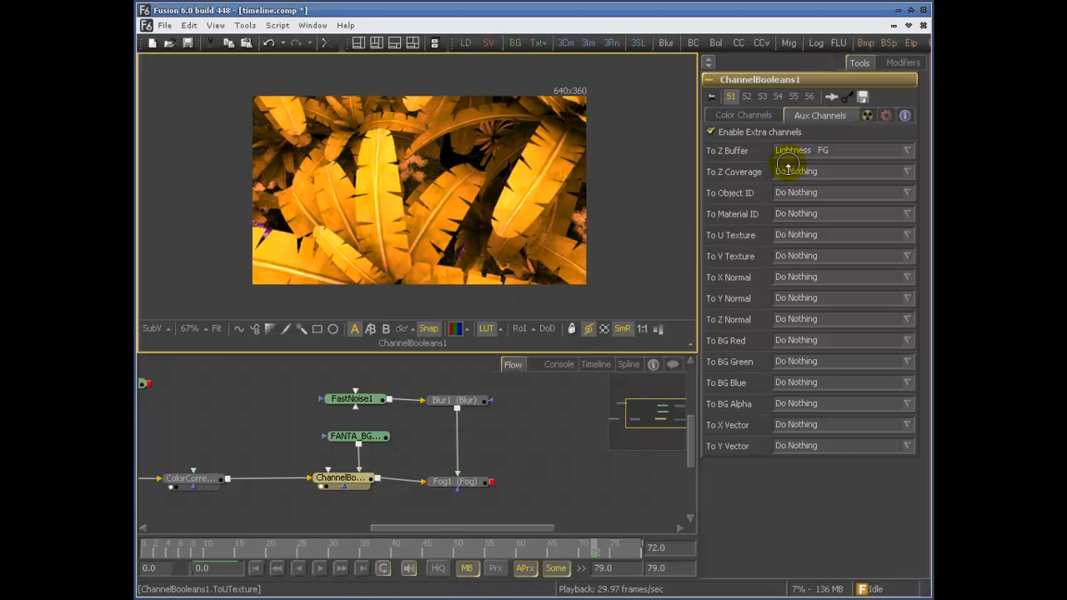
pyautogui.click(733, 118)
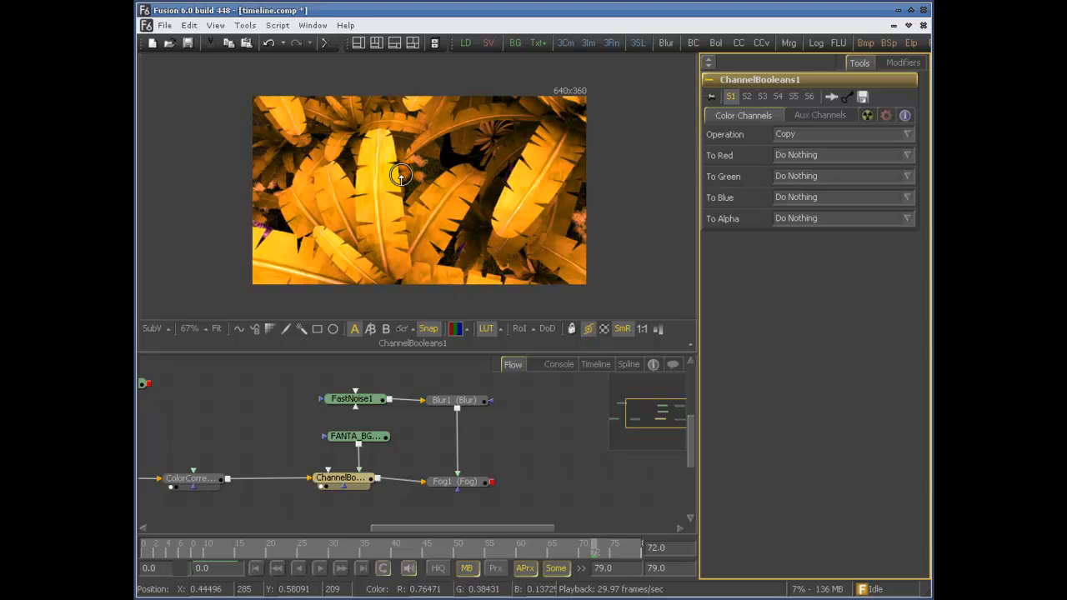
pyautogui.moveTo(555, 470); pyautogui.dragTo(481, 461, button='middle')
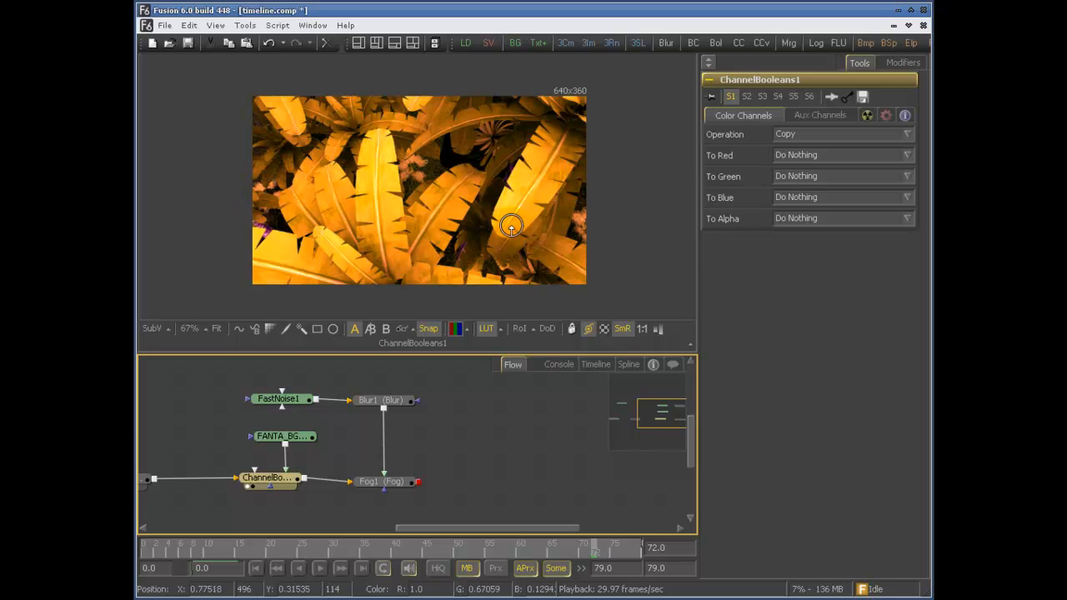
pyautogui.moveTo(401, 194); pyautogui.dragTo(400, 209, button='middle')
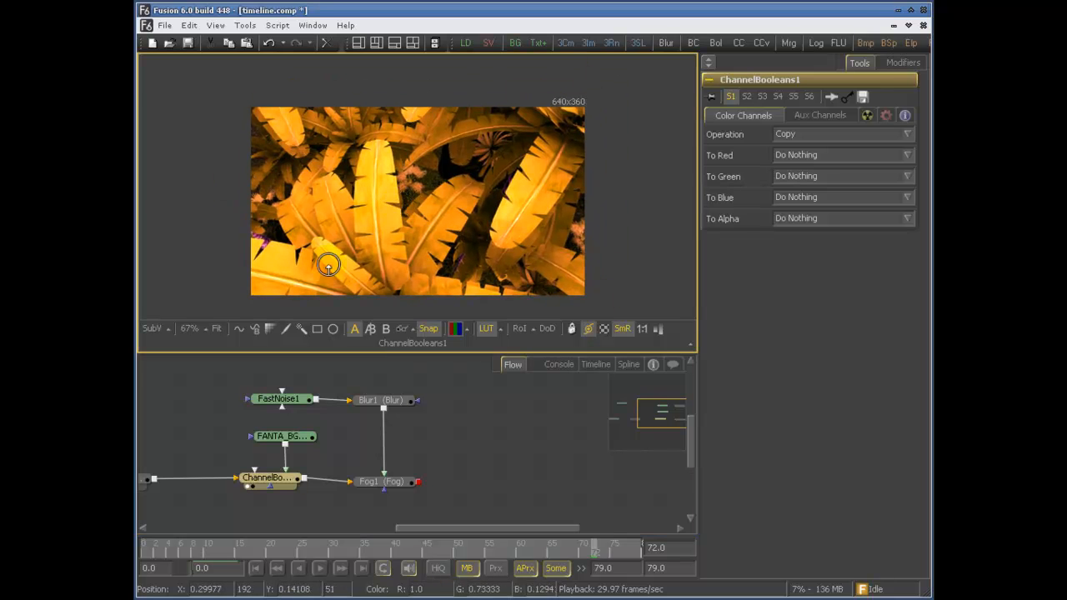
# - Lock the viewer display and try loading the Blur1, FastNoise1 and FANTA_BG nodes into it
pyautogui.moveTo(551, 381); pyautogui.dragTo(500, 368, button='middle')
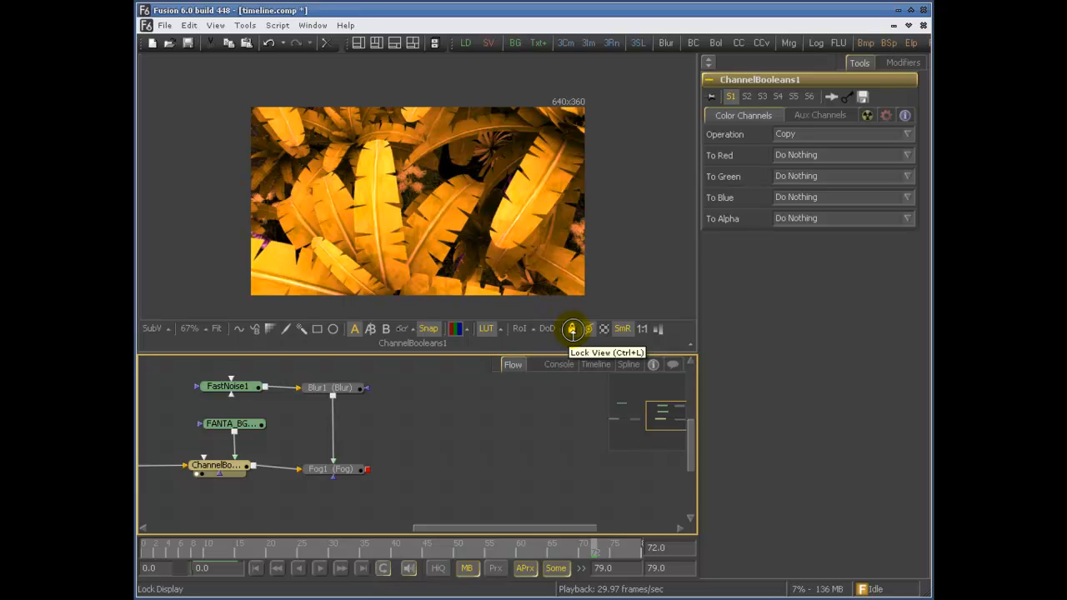
pyautogui.click(572, 329)
pyautogui.moveTo(346, 397); pyautogui.dragTo(310, 281)
pyautogui.moveTo(243, 383); pyautogui.dragTo(373, 229)
pyautogui.moveTo(254, 427); pyautogui.dragTo(427, 178)
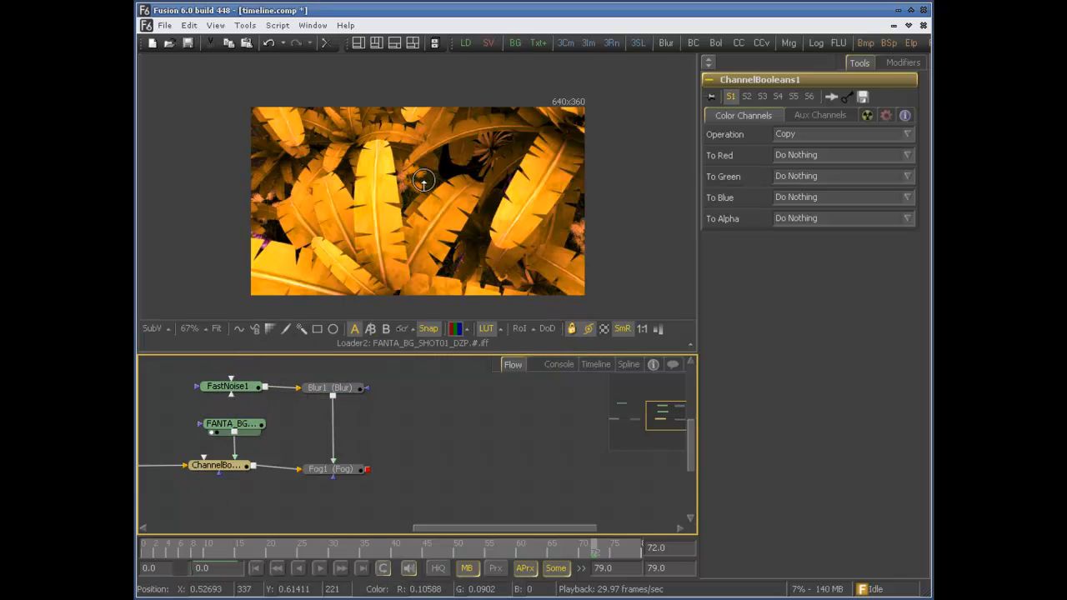
# - Unlock the viewer display and load the ColorCorrector1 node into it
pyautogui.moveTo(305, 436); pyautogui.dragTo(472, 388, button='middle')
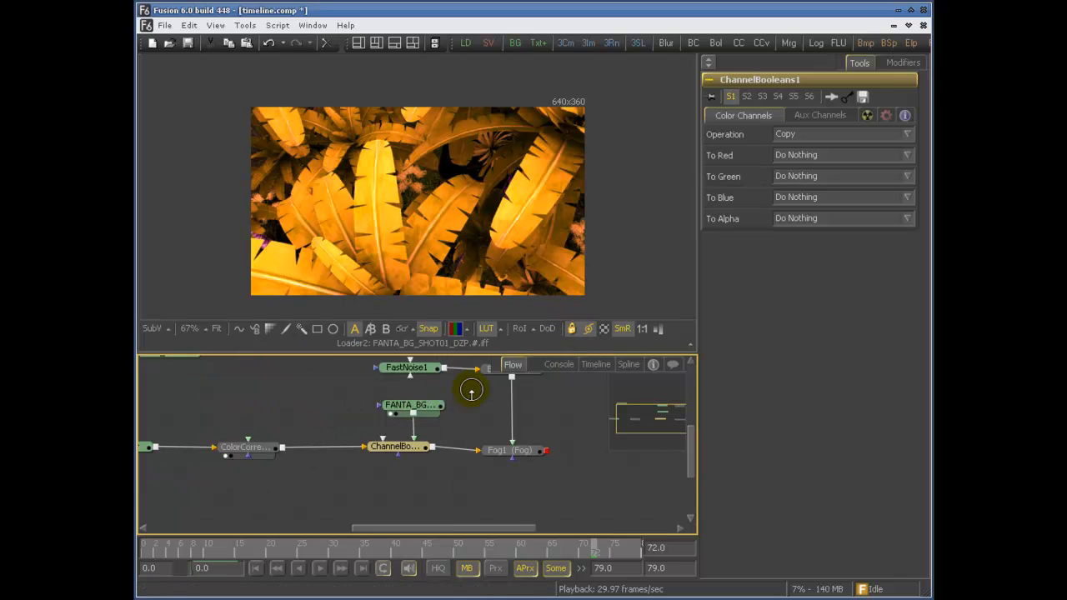
pyautogui.click(590, 329)
pyautogui.moveTo(238, 446); pyautogui.dragTo(549, 337)
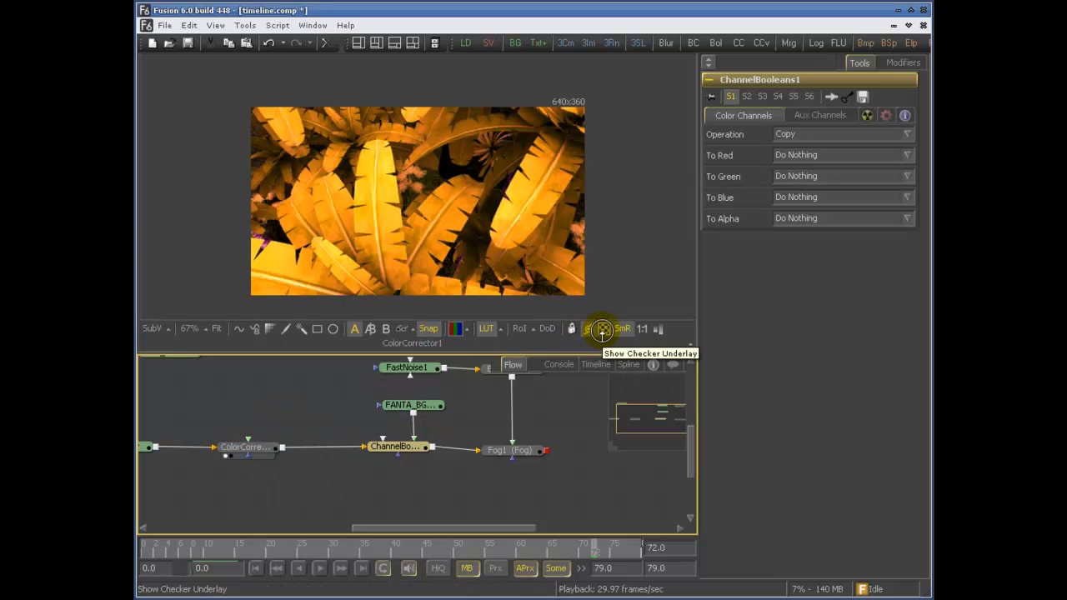
# - View the Paxx loader image and toggle the checker underlay on and off behind its transparent areas
pyautogui.moveTo(312, 391); pyautogui.dragTo(354, 459, button='middle')
pyautogui.moveTo(210, 423); pyautogui.dragTo(424, 214)
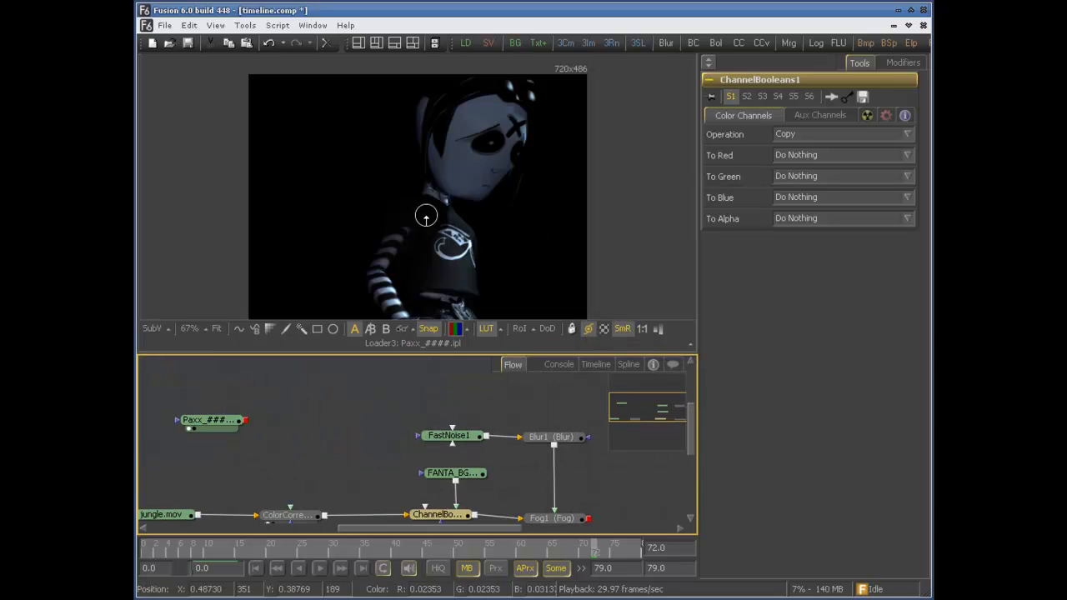
pyautogui.click(606, 330)
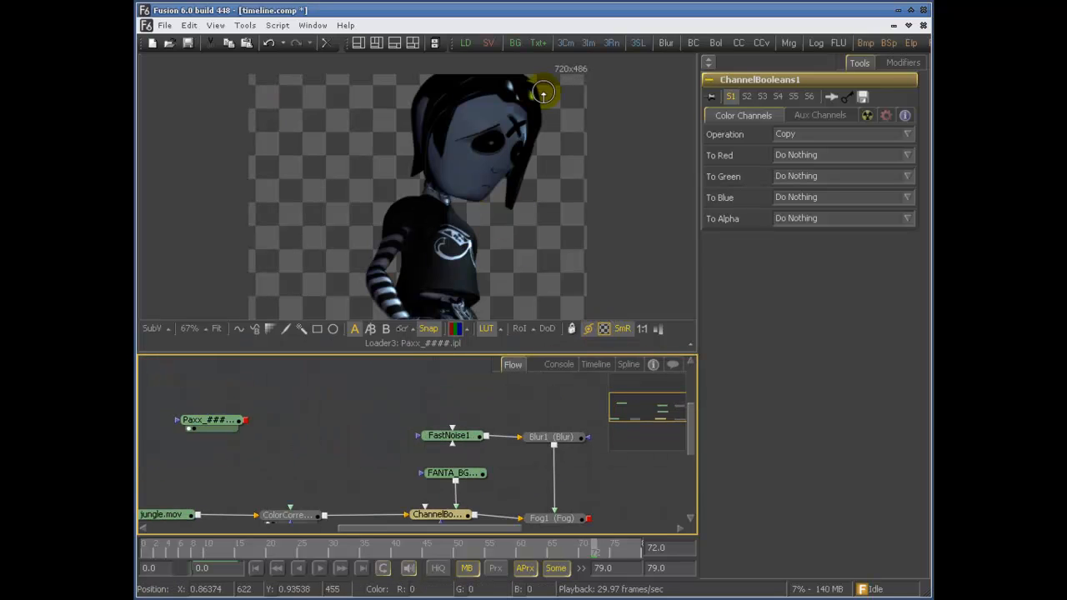
pyautogui.click(606, 328)
pyautogui.click(606, 329)
pyautogui.click(606, 328)
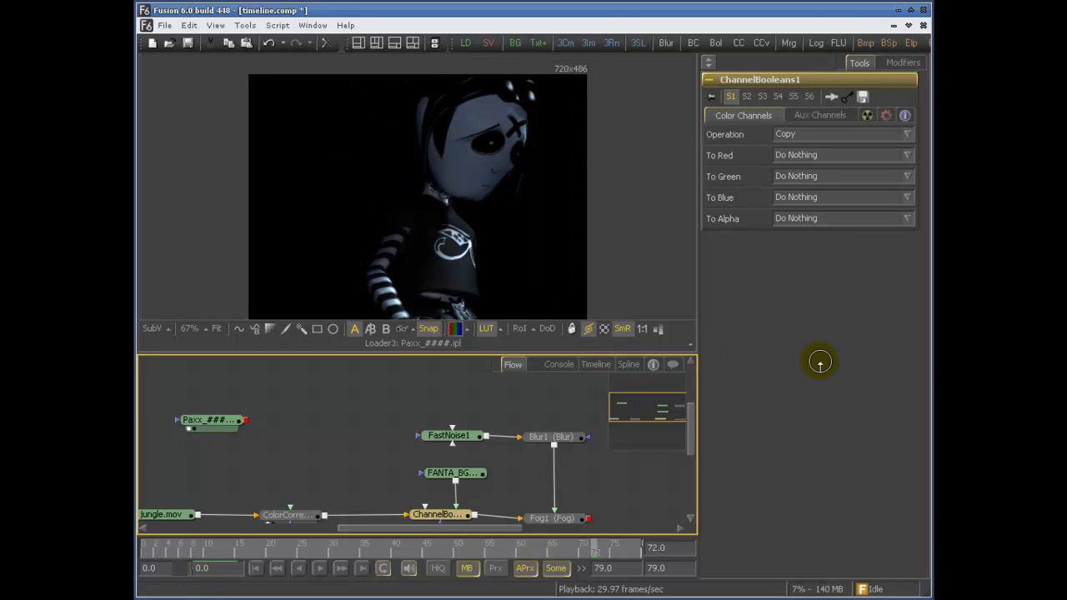
# - Toggle Smooth Resize for the Paxx image and compare its edges at several zoom levels
pyautogui.click(624, 330)
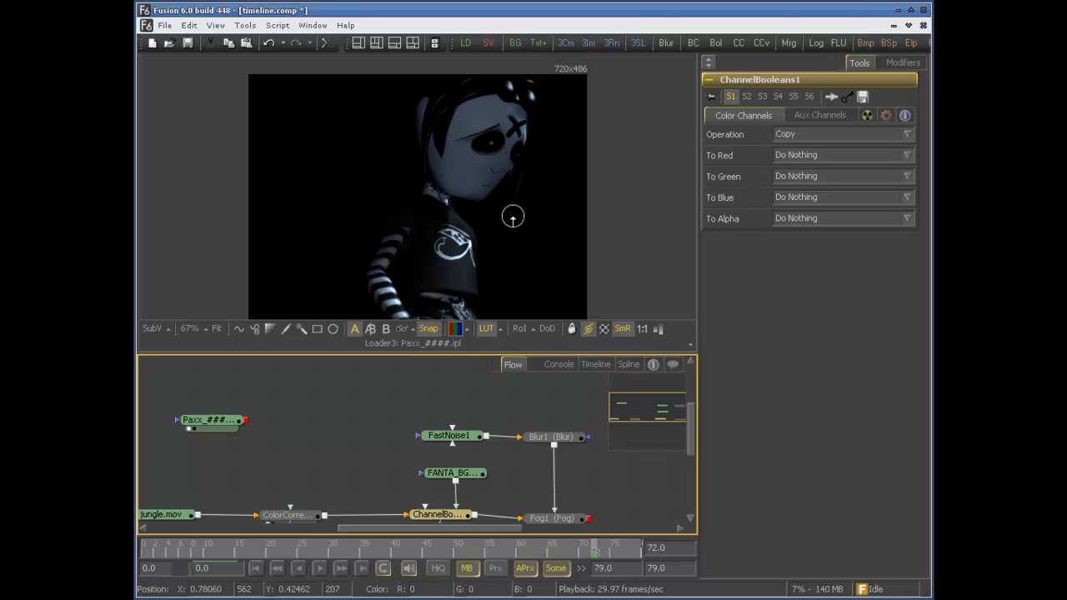
pyautogui.click(489, 173)
pyautogui.keyDown('ctrl'); pyautogui.scroll(5, 490, 173); pyautogui.keyUp('ctrl')
pyautogui.keyDown('ctrl'); pyautogui.scroll(-2, 490, 173); pyautogui.keyUp('ctrl')
pyautogui.keyDown('ctrl'); pyautogui.scroll(-1, 489, 173); pyautogui.keyUp('ctrl')
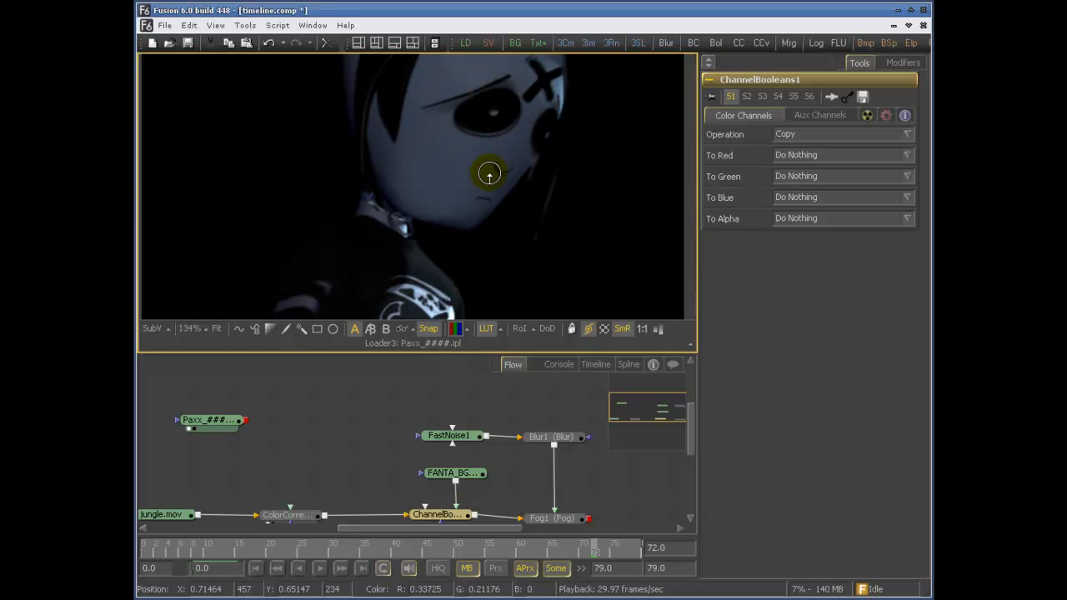
pyautogui.keyDown('ctrl'); pyautogui.scroll(-2, 489, 173); pyautogui.keyUp('ctrl')
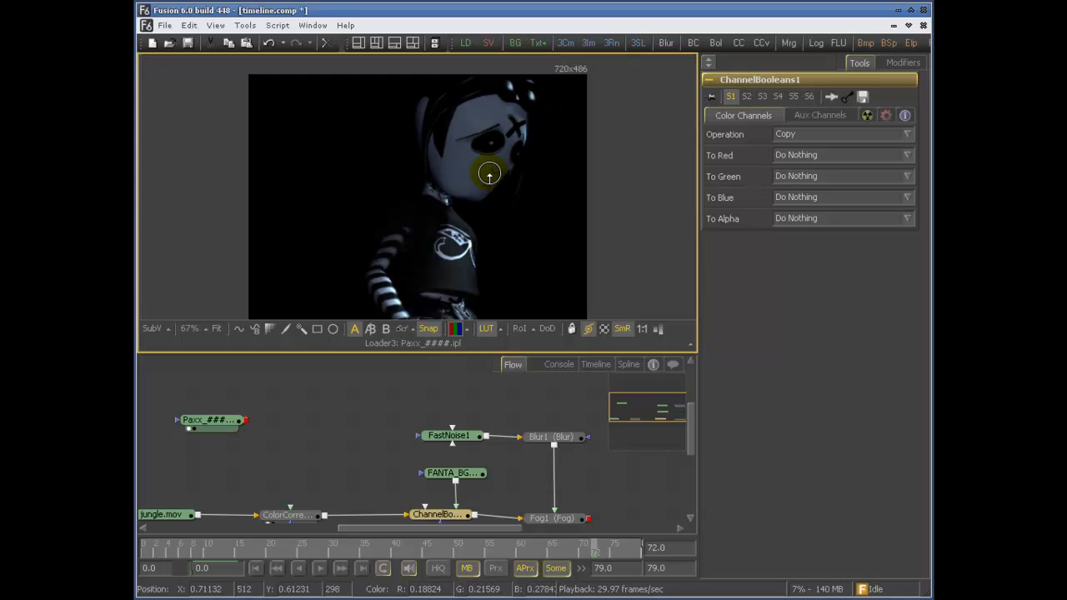
pyautogui.moveTo(485, 192); pyautogui.dragTo(478, 172, button='middle')
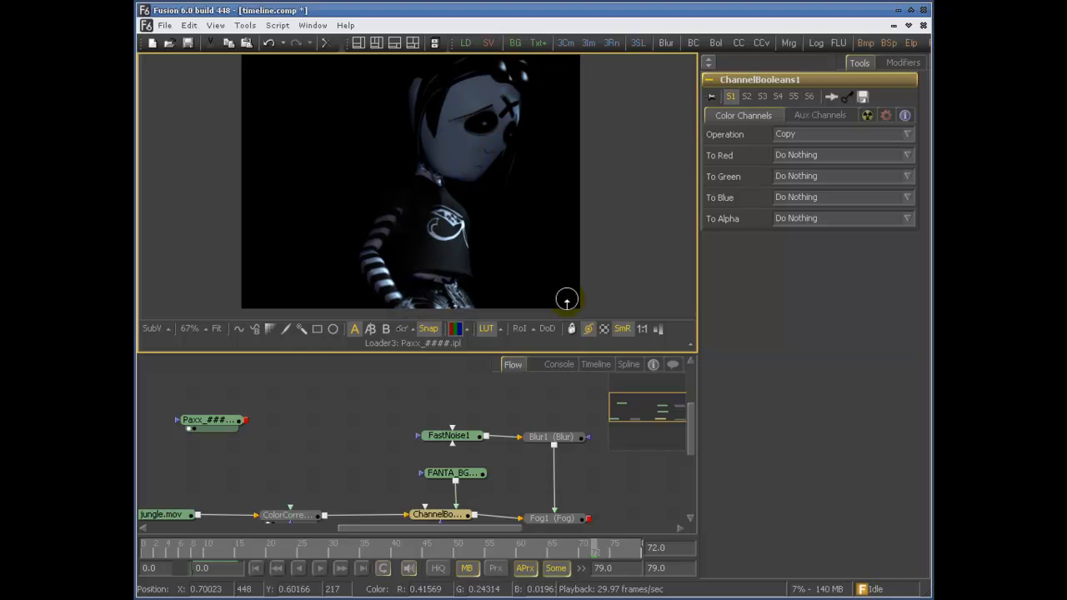
pyautogui.click(621, 329)
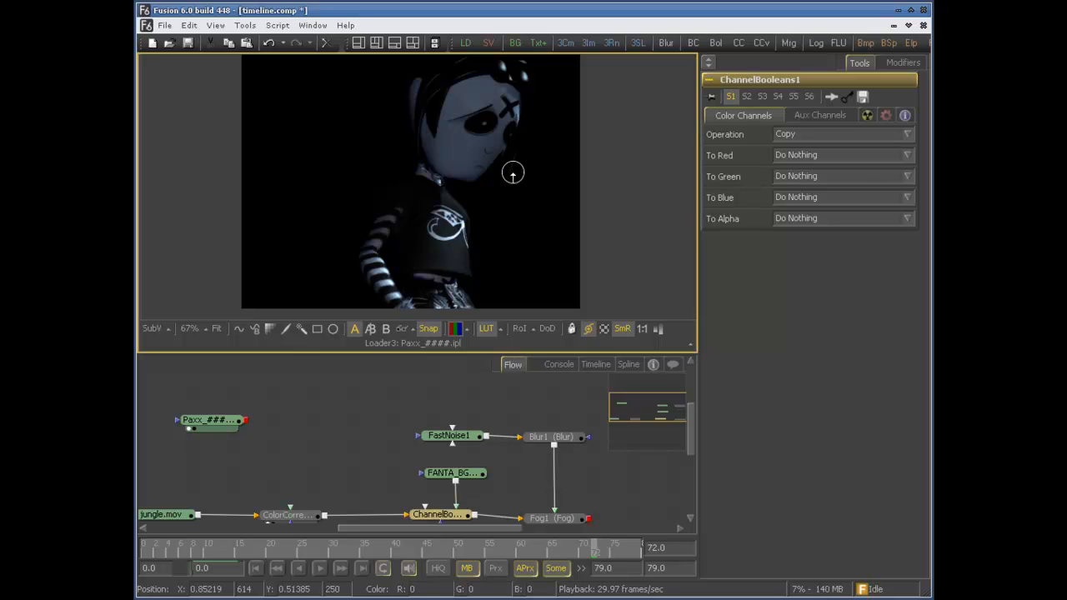
# - Toggle the square-pixel display of the Paxx image on and off to compare its proportions
pyautogui.click(641, 330)
pyautogui.moveTo(470, 244)
pyautogui.mouseDown(button='middle')
pyautogui.moveTo(446, 264)
pyautogui.moveTo(468, 248)
pyautogui.mouseUp(button='middle')
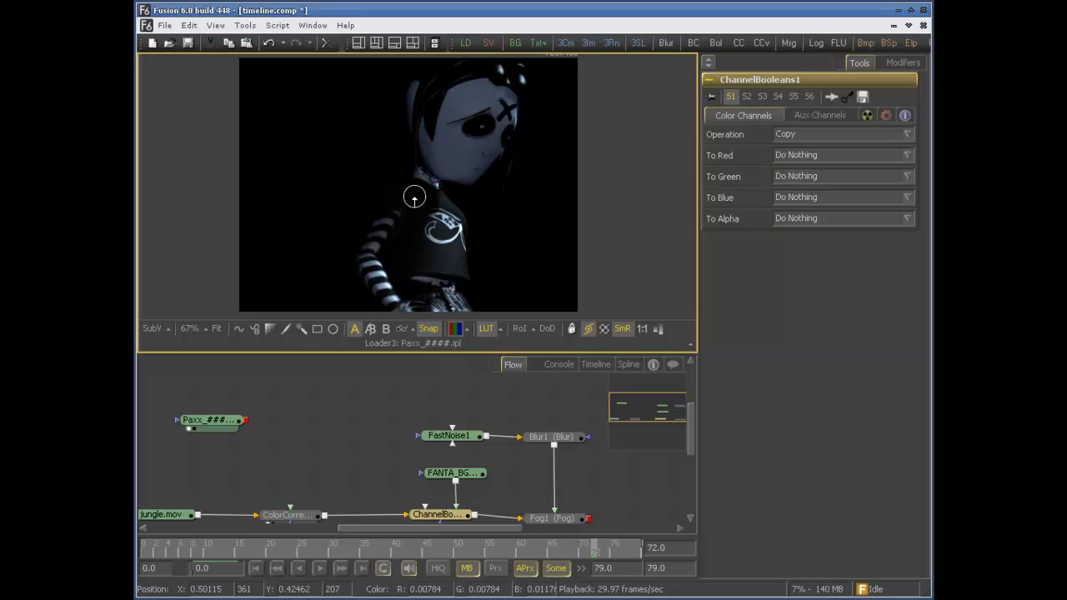
pyautogui.click(642, 329)
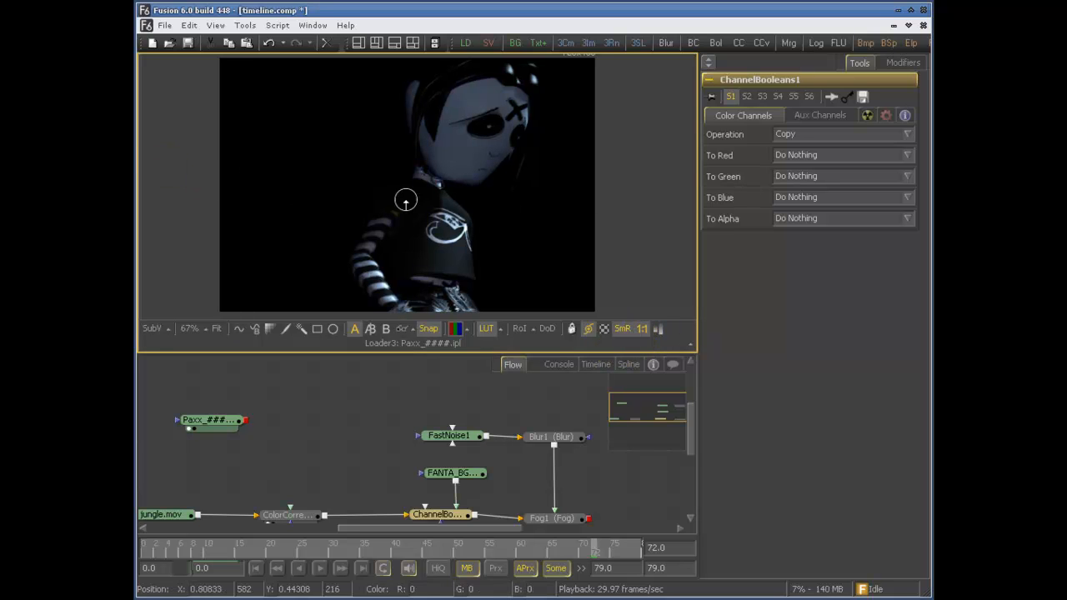
pyautogui.click(642, 330)
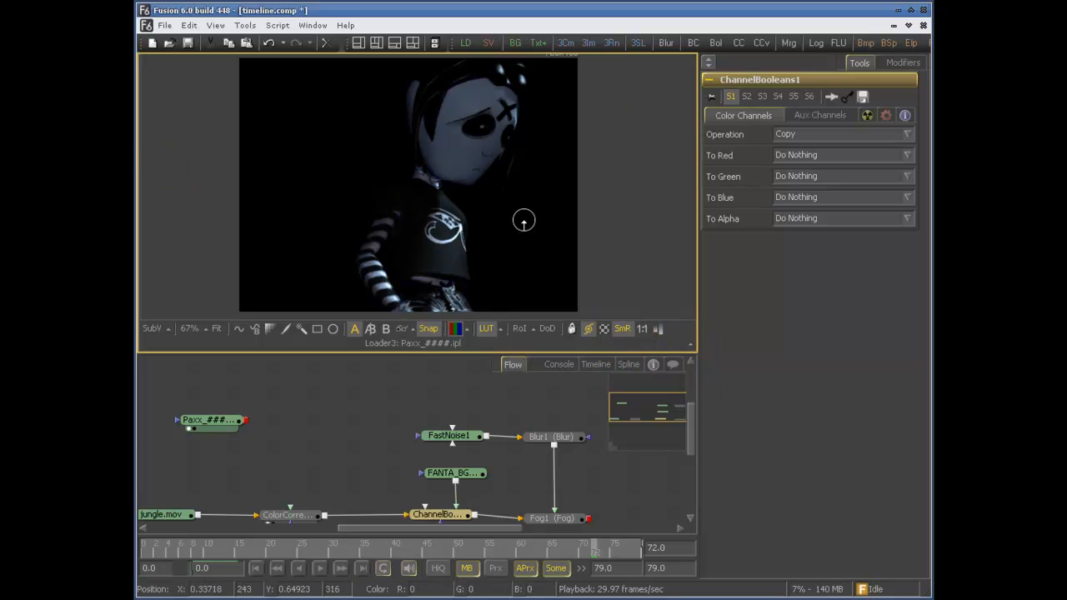
pyautogui.click(644, 329)
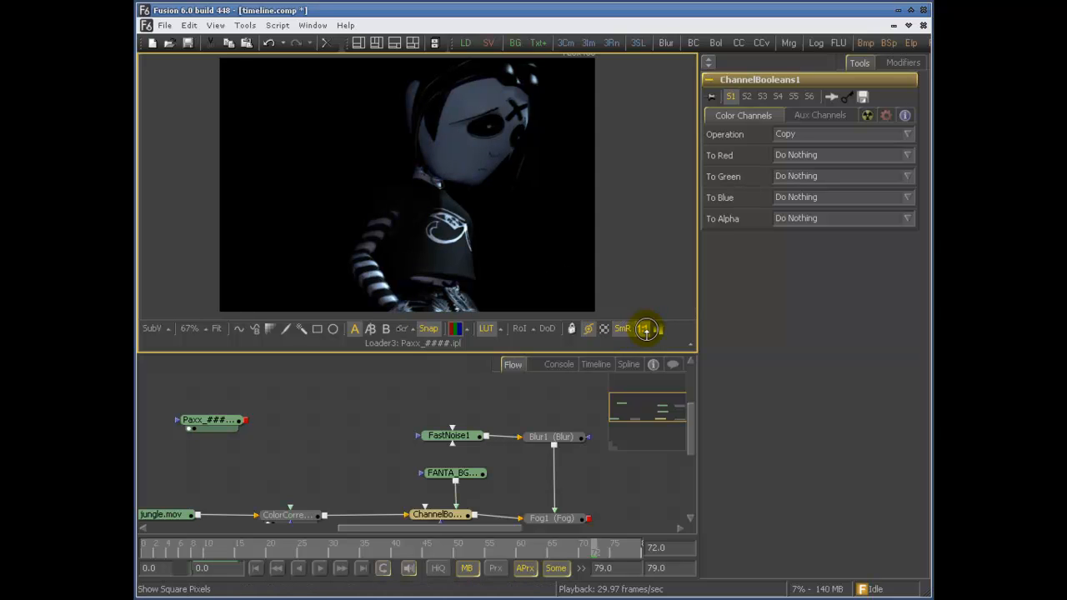
pyautogui.click(643, 329)
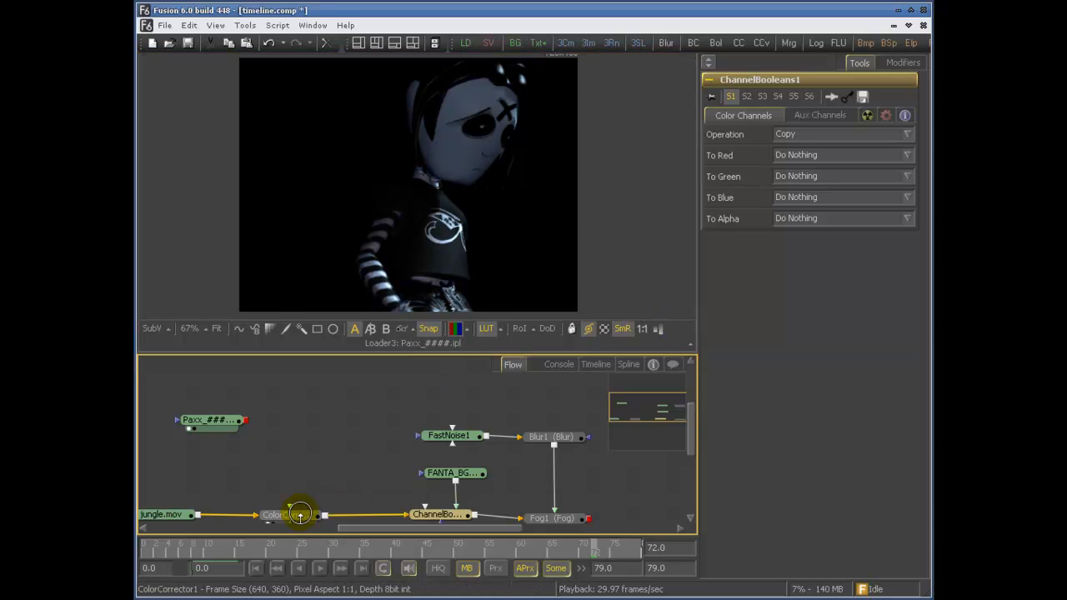
# - Load ColorCorrector1 into the viewer, select its node and toggle the Normalise display
pyautogui.moveTo(291, 510); pyautogui.dragTo(485, 255)
pyautogui.moveTo(456, 378); pyautogui.dragTo(408, 342, button='middle')
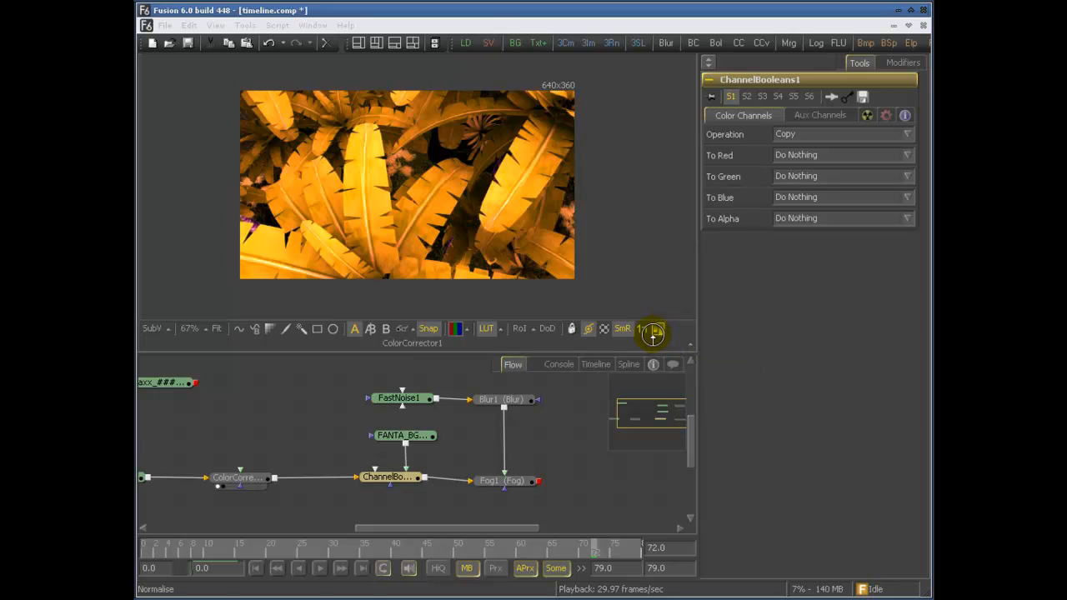
pyautogui.click(254, 478)
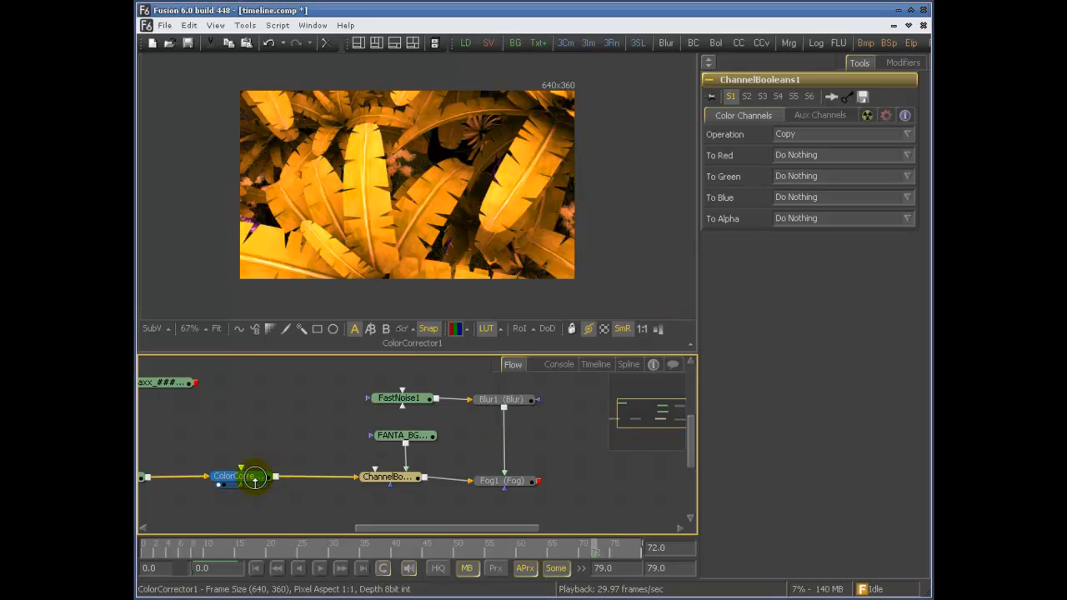
pyautogui.click(662, 330)
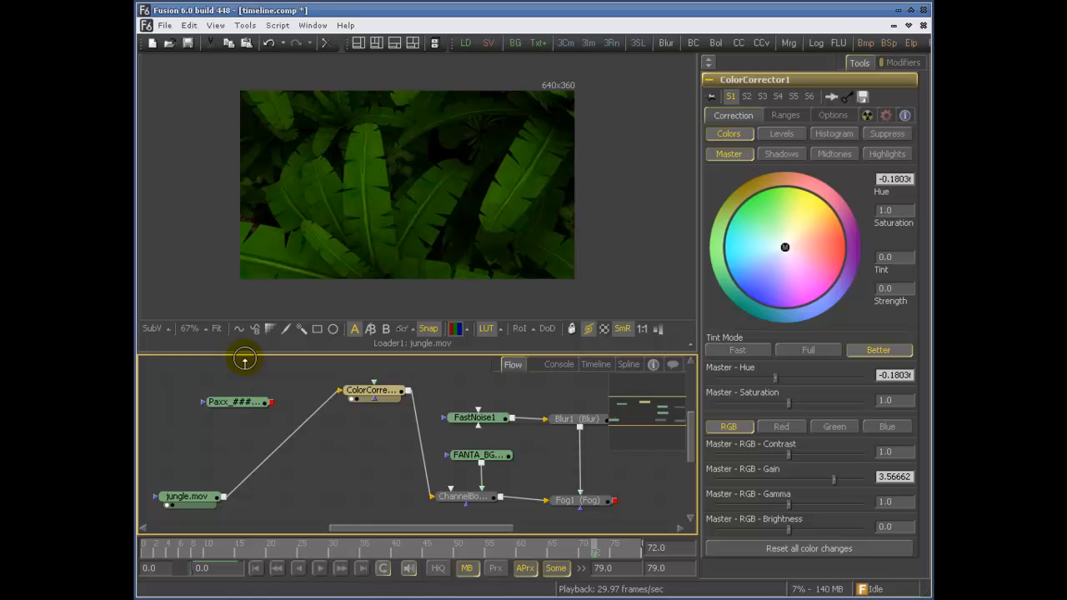
# - Move the ColorCorrector1 node back in line between jungle.mov and ChannelBooleans1, and switch on the Normalise display for the jungle.mov image
pyautogui.moveTo(374, 389); pyautogui.dragTo(300, 484)
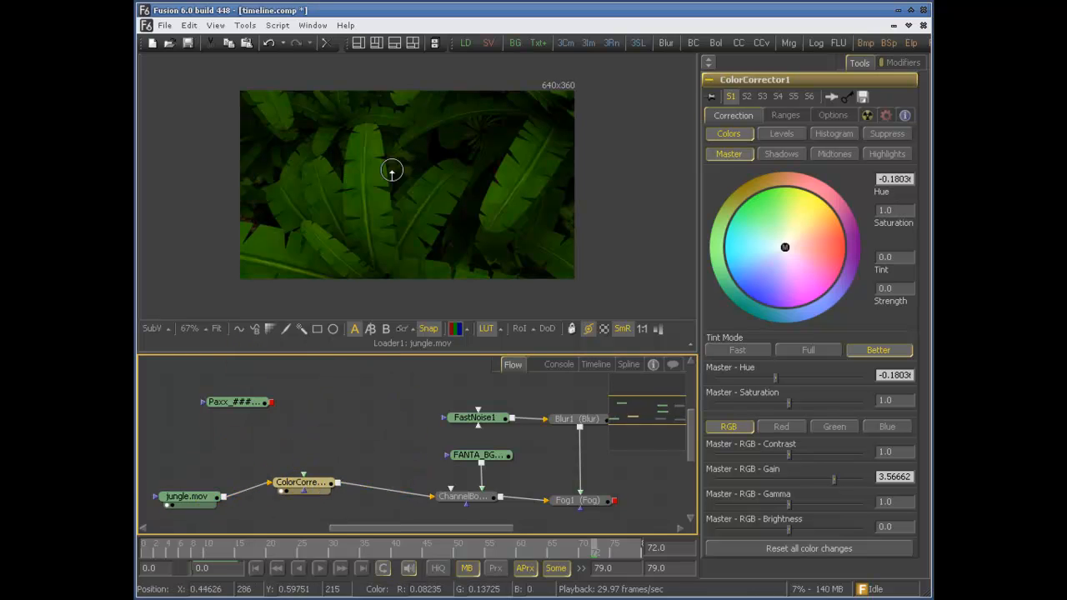
pyautogui.click(662, 330)
pyautogui.click(664, 333)
pyautogui.click(662, 333)
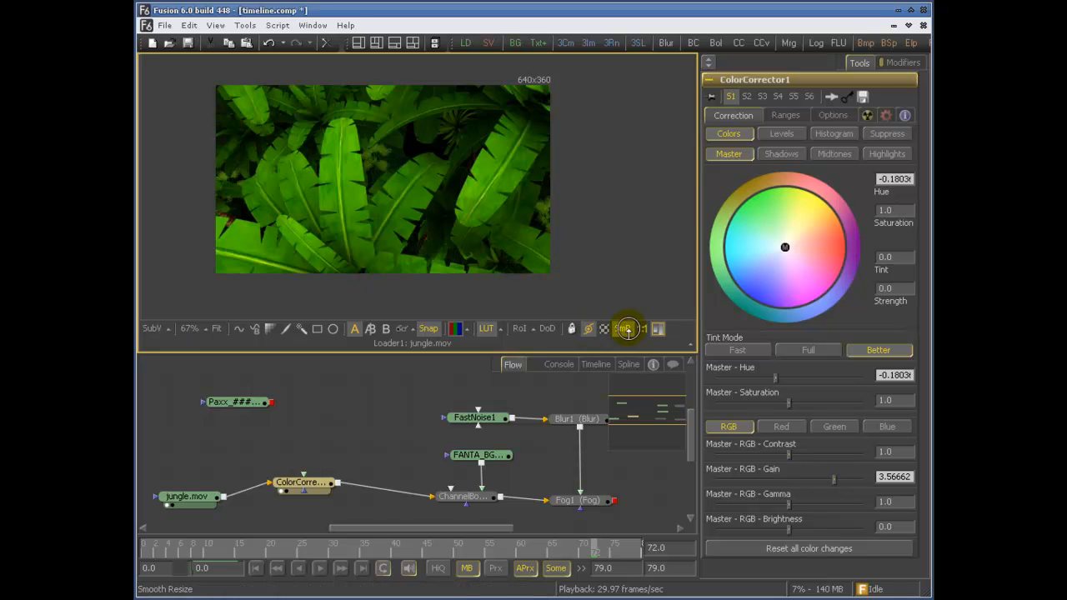
pyautogui.click(658, 330)
pyautogui.click(659, 330)
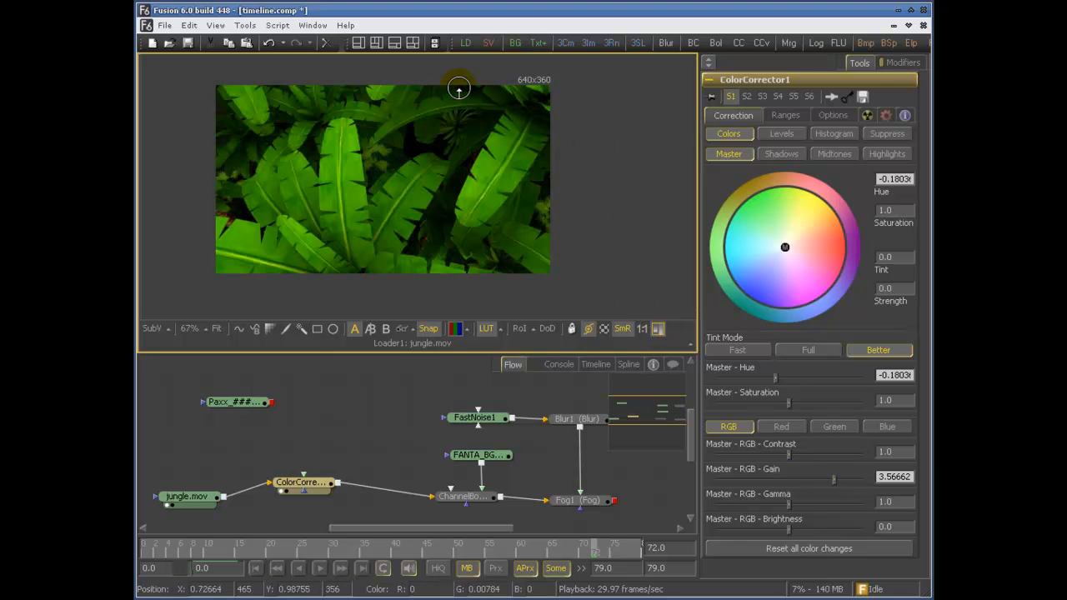
pyautogui.moveTo(423, 379); pyautogui.dragTo(388, 405, button='middle')
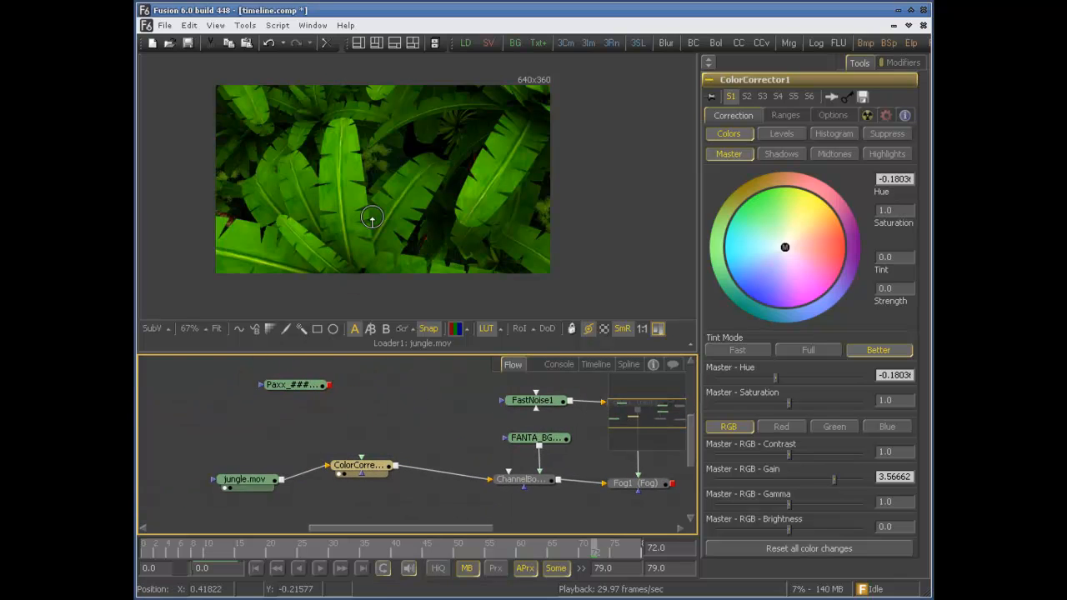
pyautogui.moveTo(353, 274); pyautogui.dragTo(395, 225, button='middle')
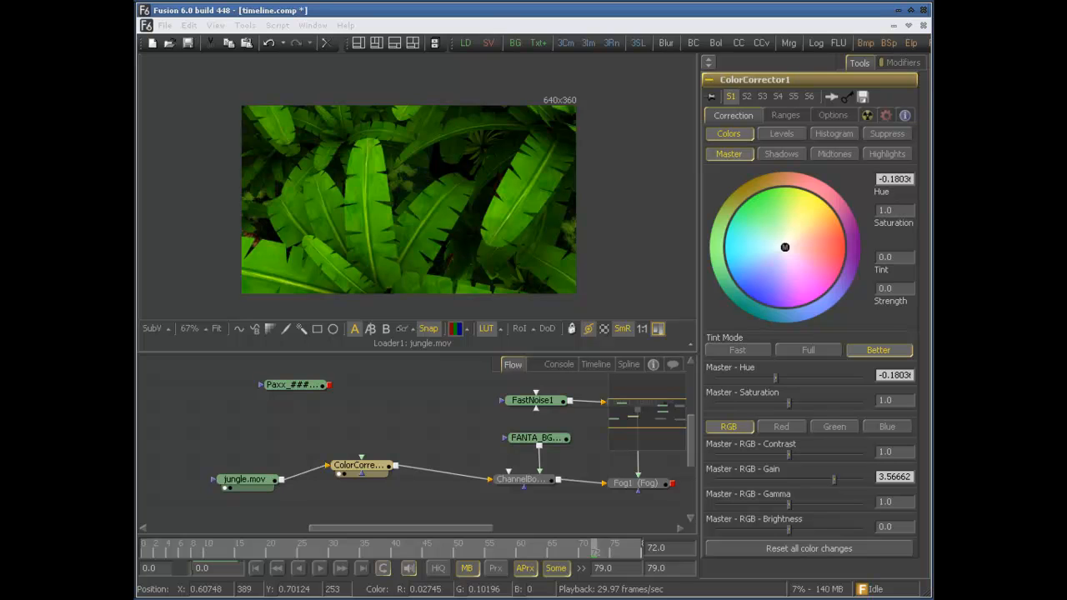
pyautogui.moveTo(393, 217); pyautogui.dragTo(412, 203, button='middle')
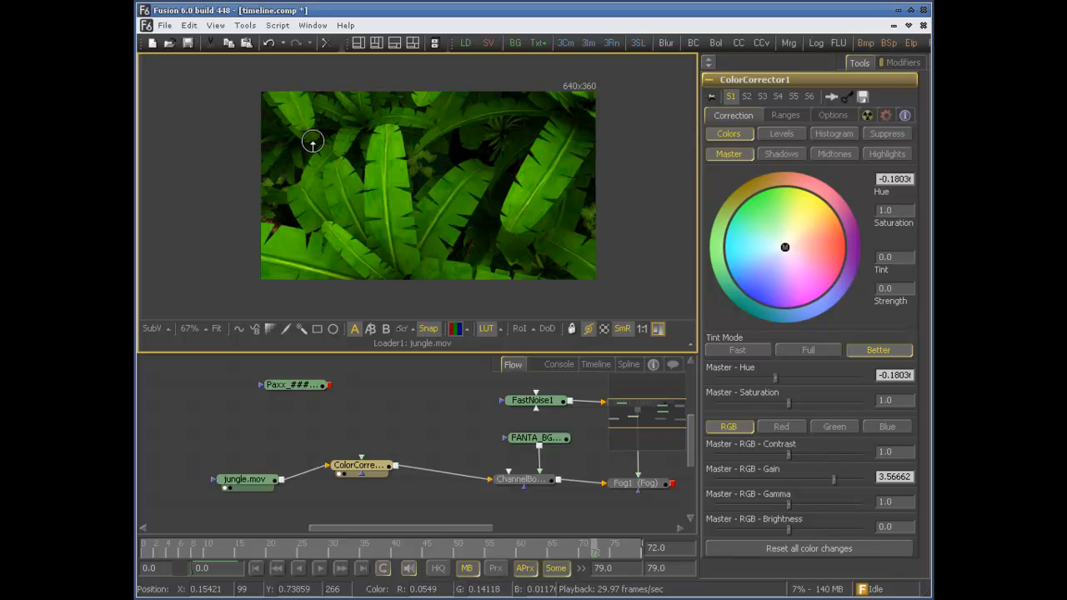
# - Turn off the Monitor Safety, Center and Film guides, keep Safe Title, and display the guides in the viewer
pyautogui.rightClick(312, 144)
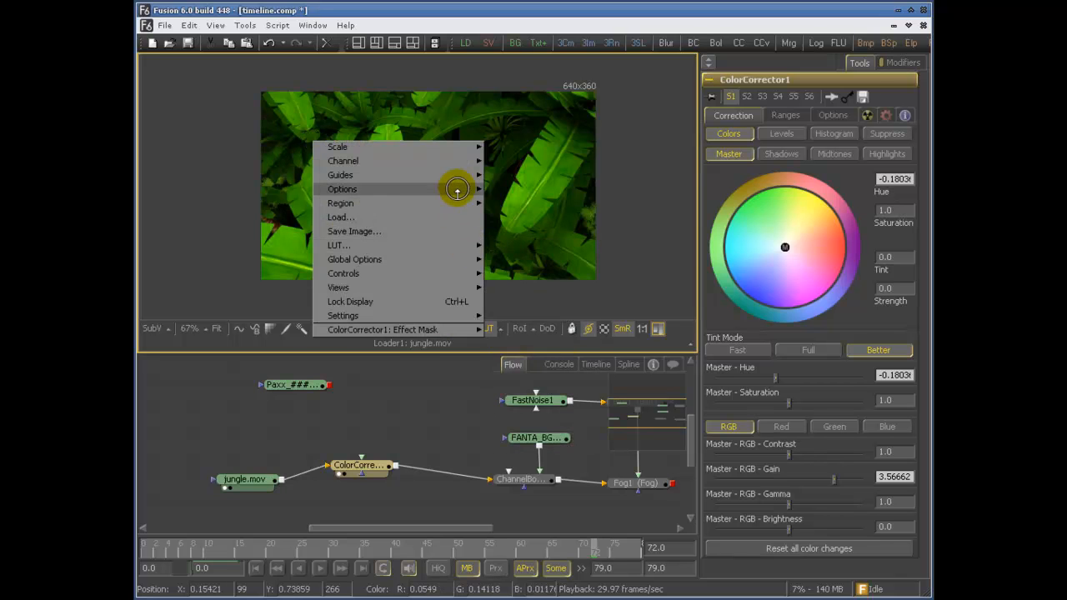
pyautogui.moveTo(454, 174)
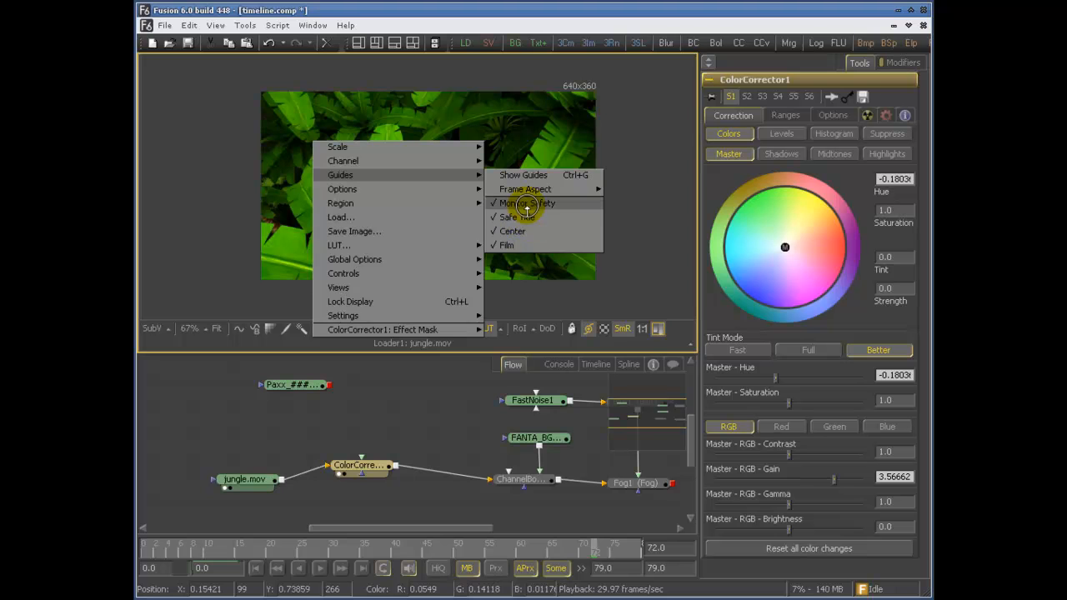
pyautogui.click(527, 206)
pyautogui.rightClick(455, 177)
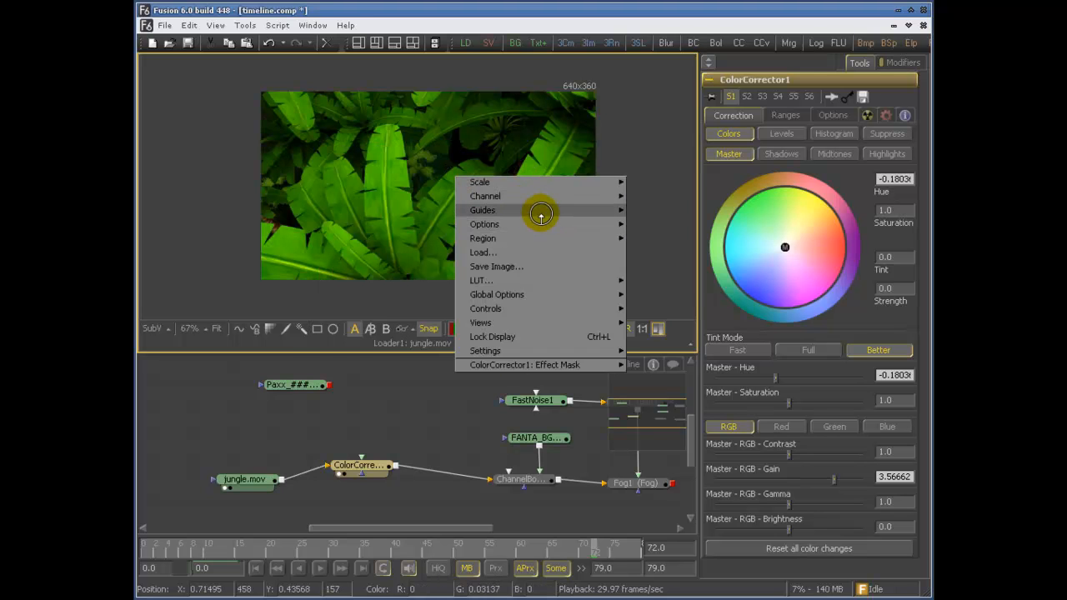
pyautogui.moveTo(541, 216)
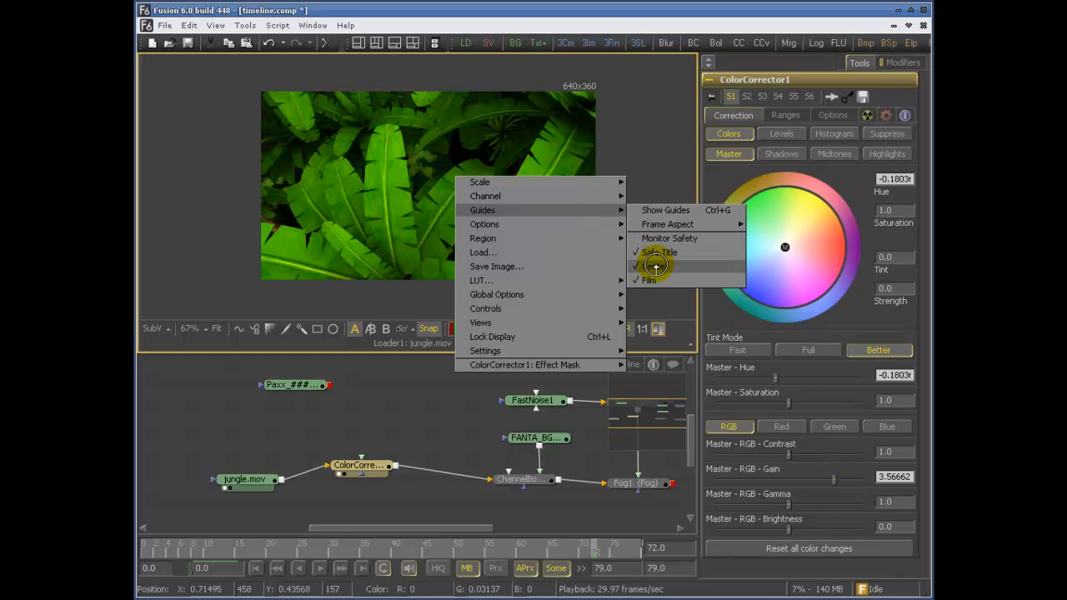
pyautogui.click(647, 263)
pyautogui.rightClick(409, 142)
pyautogui.moveTo(489, 177)
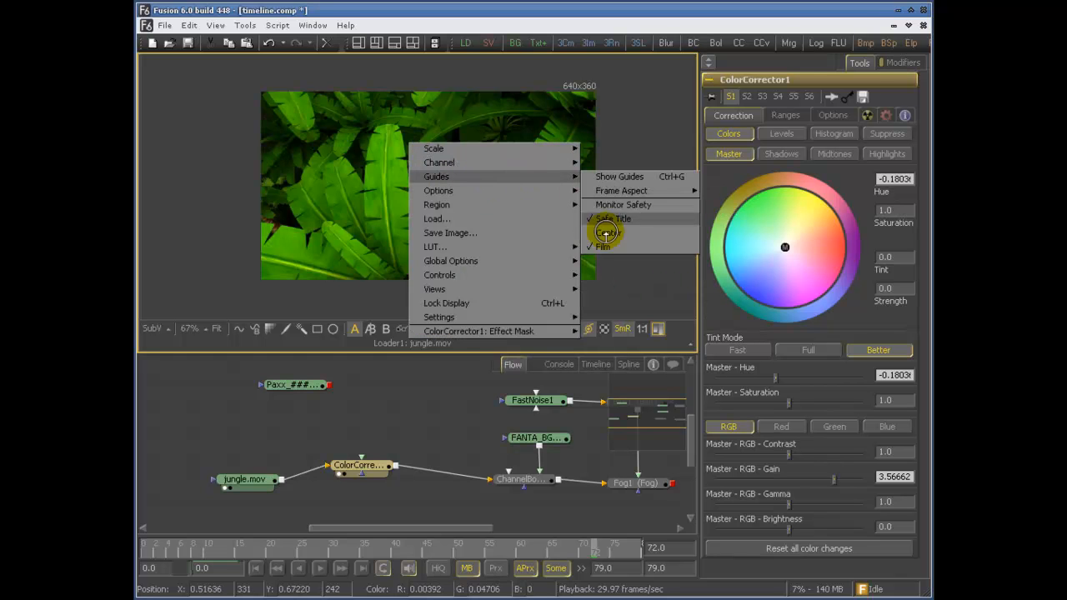
pyautogui.click(606, 246)
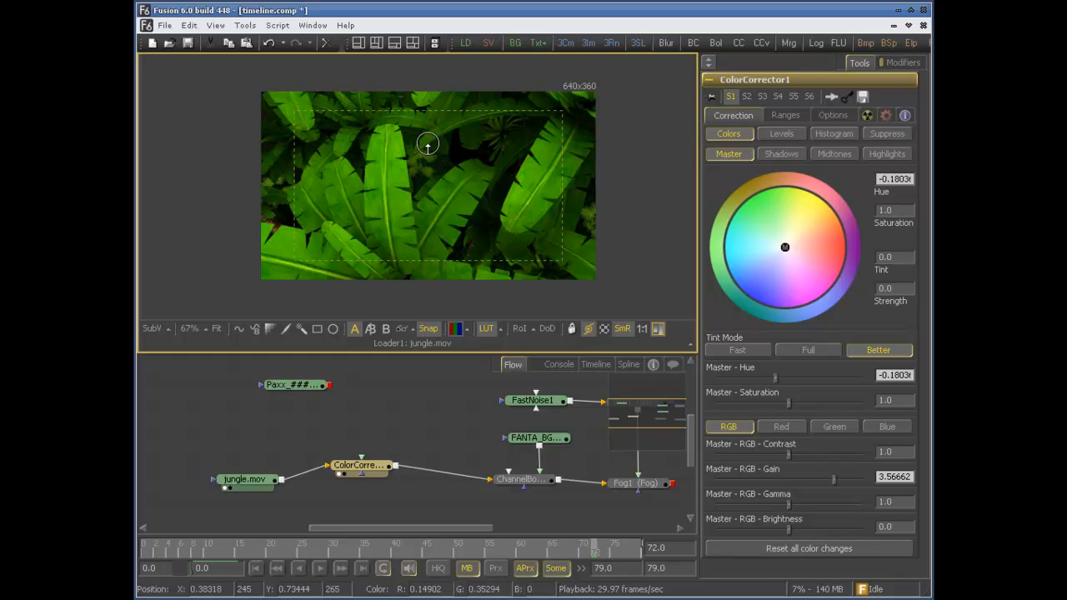
# - Turn on the Center, Monitor Safety and Film guides for the jungle.mov image, and hide the guide display in the viewer
pyautogui.rightClick(427, 144)
pyautogui.moveTo(563, 208)
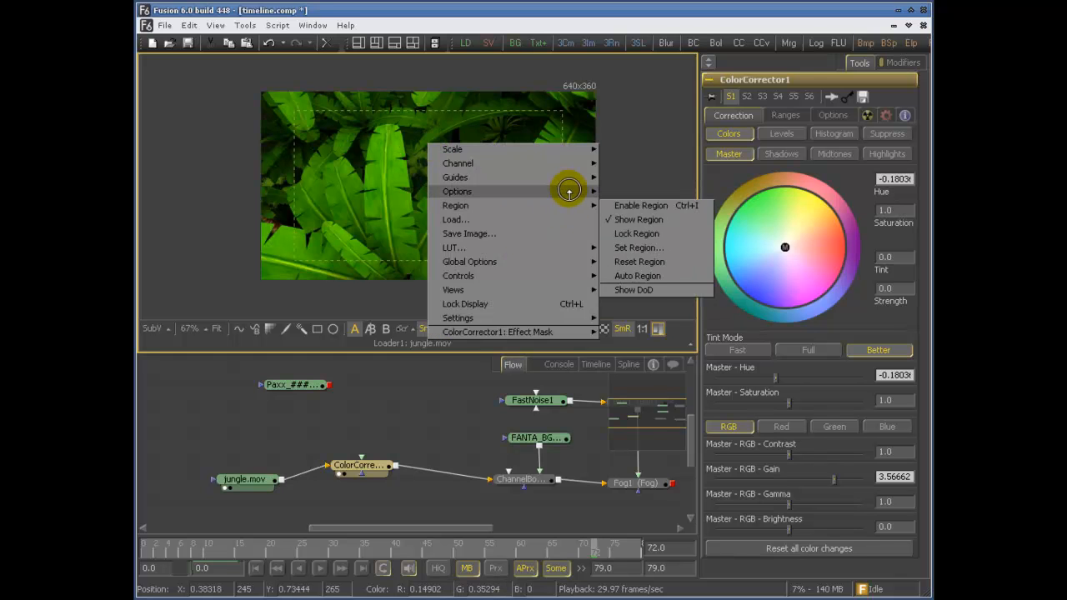
pyautogui.moveTo(572, 177)
pyautogui.click(650, 232)
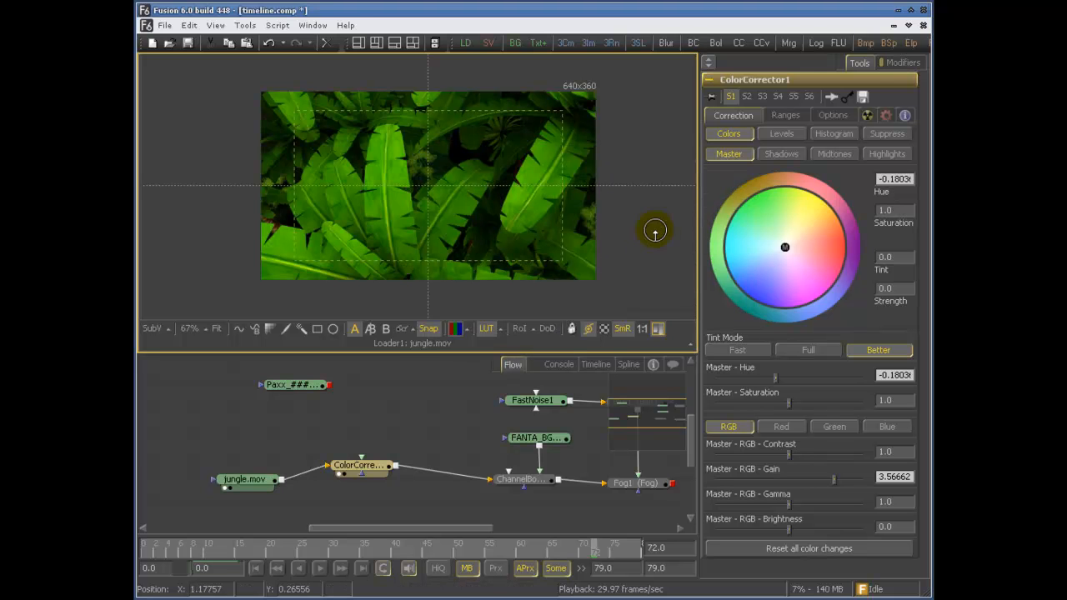
pyautogui.rightClick(382, 126)
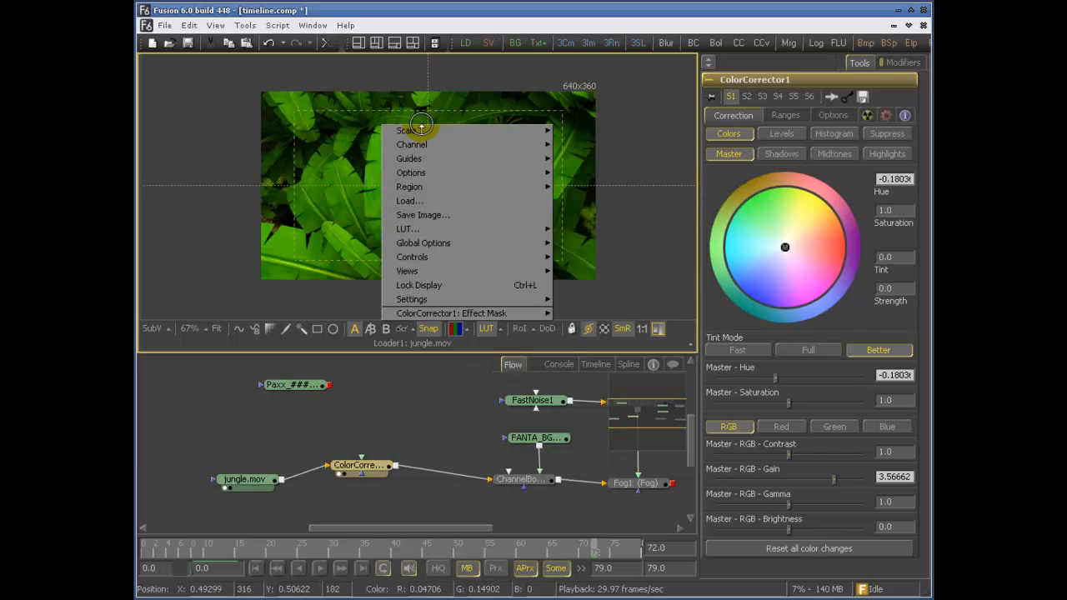
pyautogui.moveTo(507, 172)
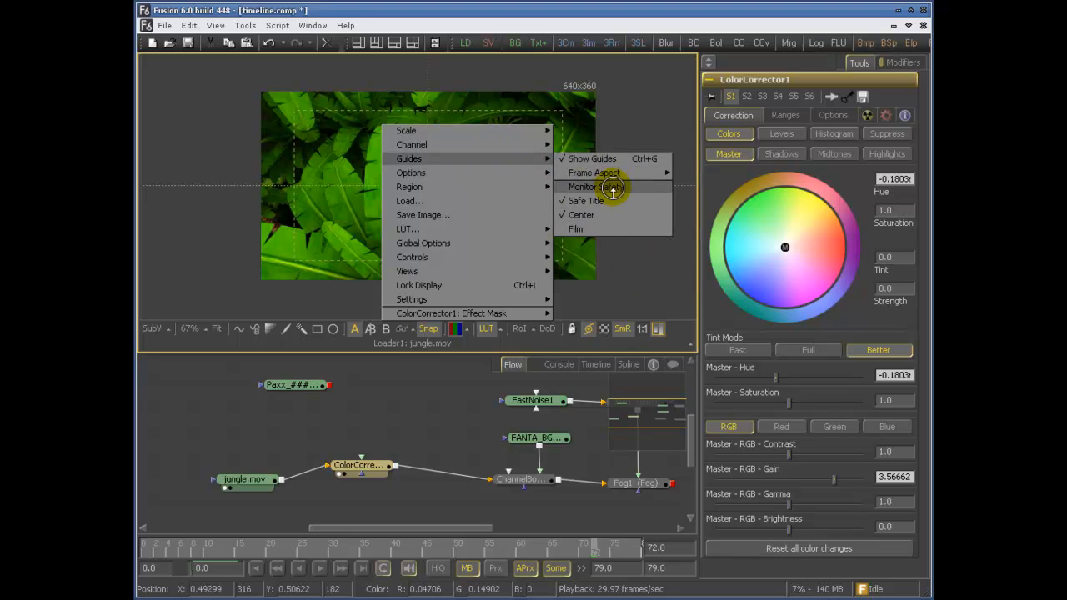
pyautogui.click(615, 187)
pyautogui.rightClick(384, 113)
pyautogui.moveTo(529, 148)
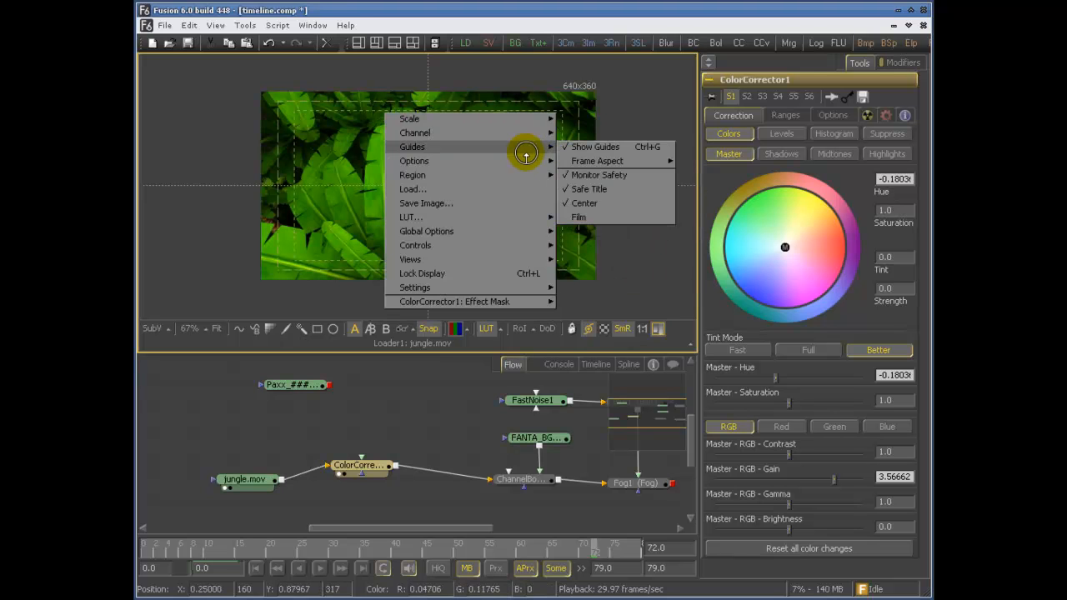
pyautogui.click(584, 216)
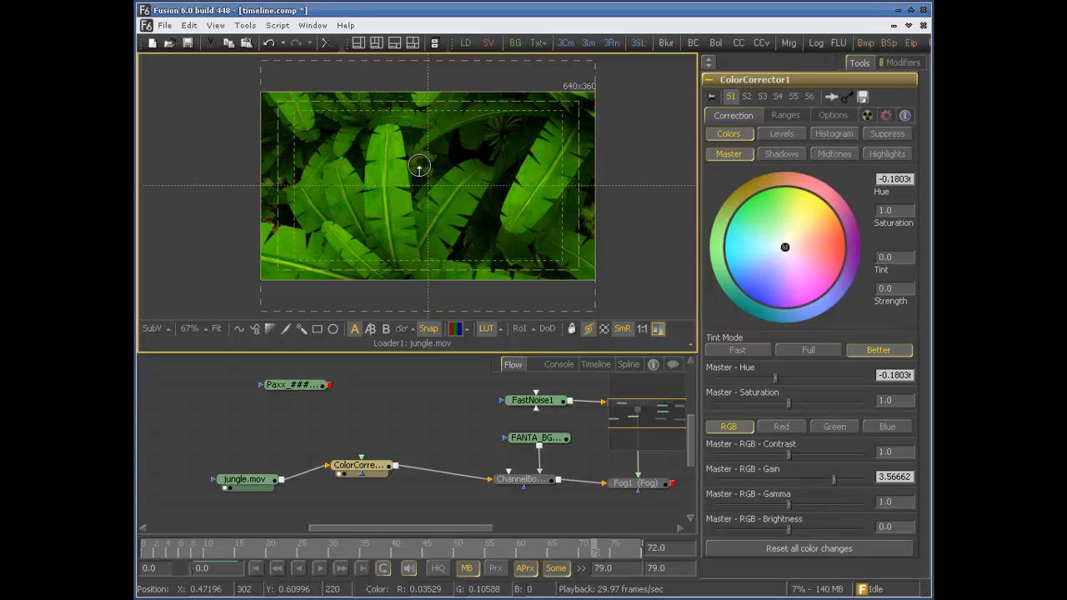
pyautogui.hotkey('ctrl', 'g')
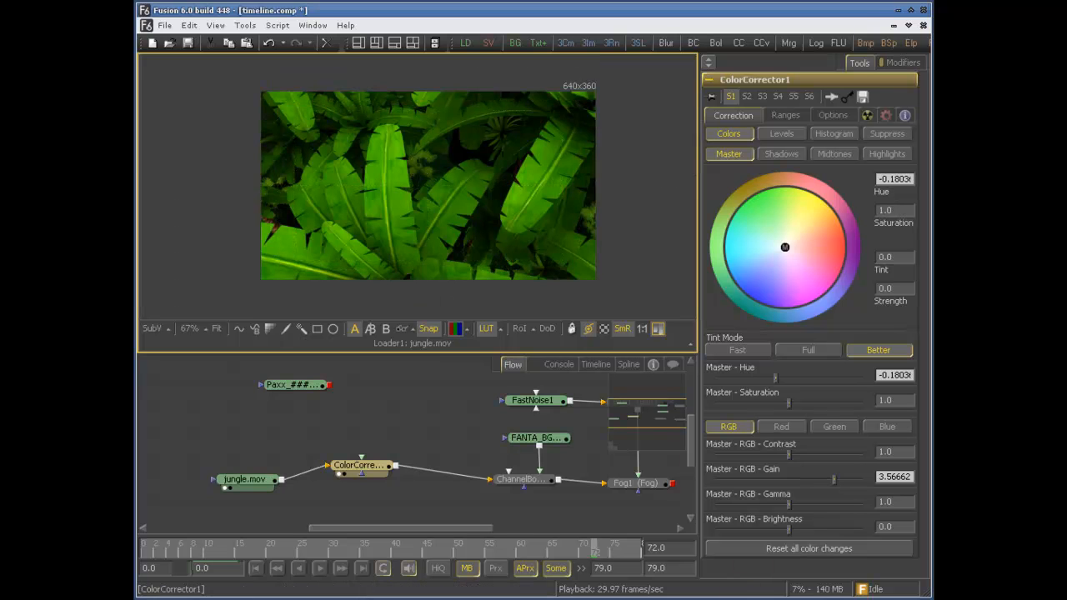
pyautogui.moveTo(464, 391); pyautogui.dragTo(409, 405, button='middle')
pyautogui.moveTo(317, 297); pyautogui.dragTo(240, 307, button='middle')
pyautogui.keyDown('ctrl'); pyautogui.scroll(1, 437, 192); pyautogui.keyUp('ctrl')
pyautogui.moveTo(438, 192)
pyautogui.mouseDown(button='middle')
pyautogui.moveTo(509, 179)
pyautogui.moveTo(422, 180)
pyautogui.mouseUp(button='middle')
pyautogui.keyDown('ctrl'); pyautogui.scroll(-1, 510, 179); pyautogui.keyUp('ctrl')
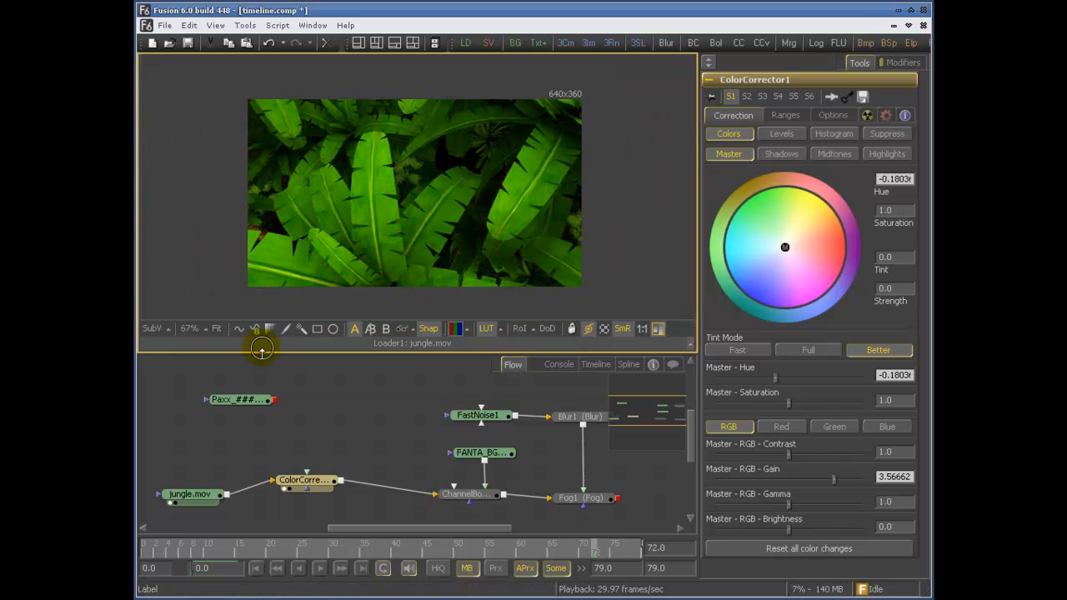
pyautogui.moveTo(464, 452); pyautogui.dragTo(455, 430, button='middle')
pyautogui.moveTo(369, 443); pyautogui.dragTo(444, 437, button='middle')
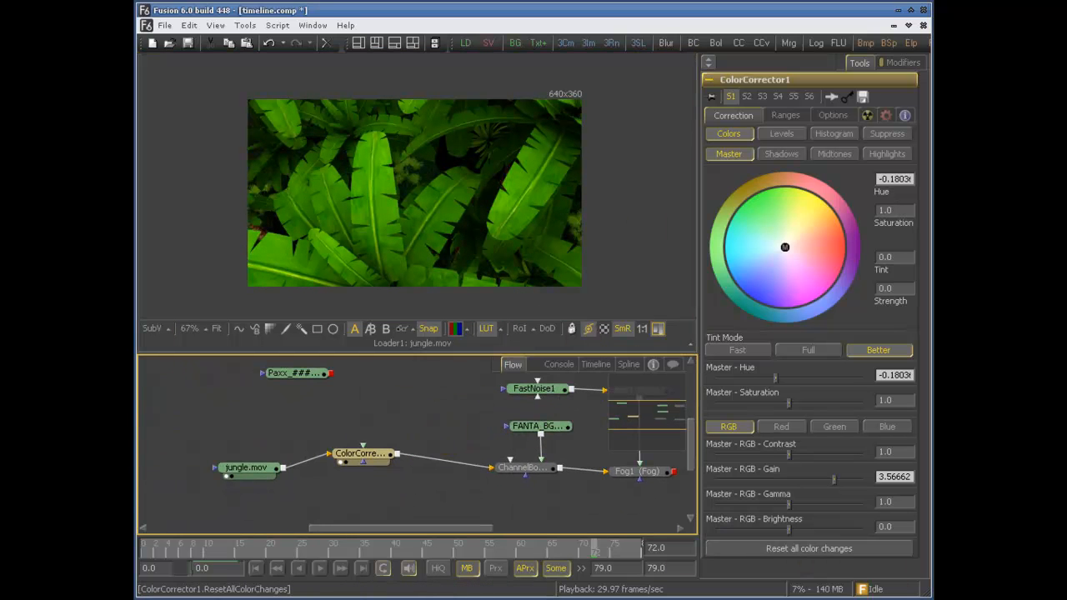